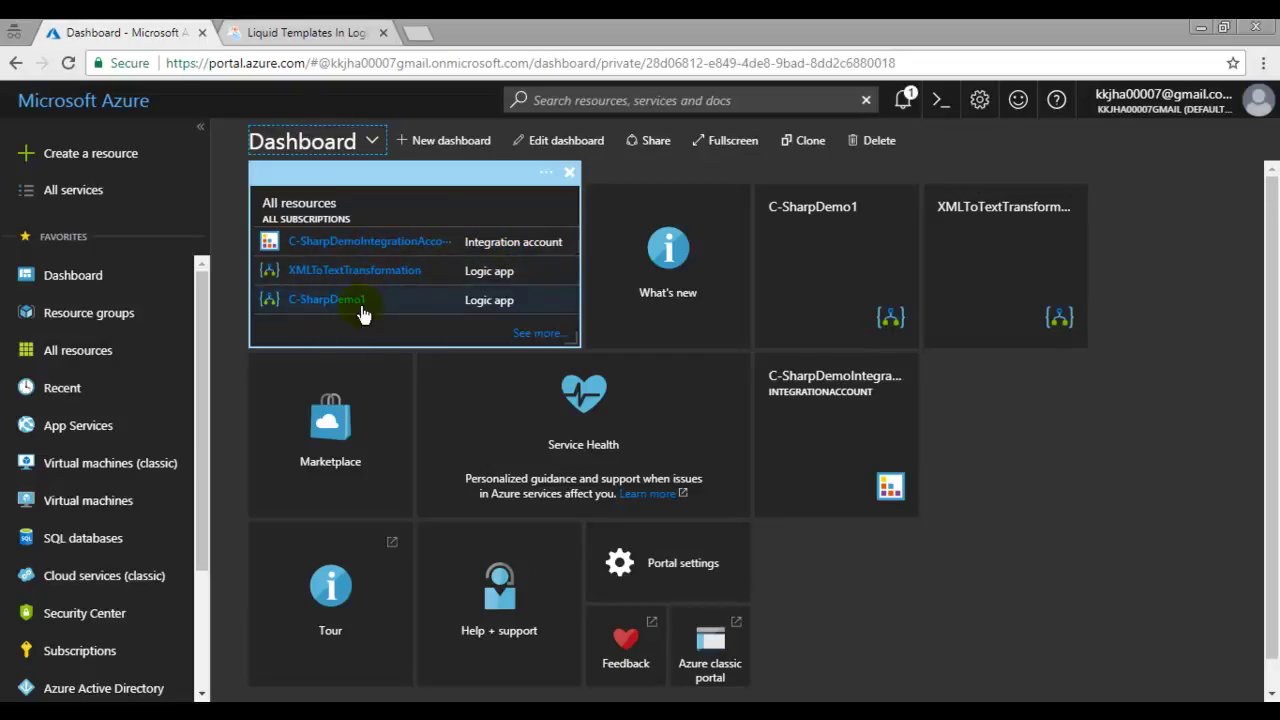
# Open the C-SharpDemoIntegrationAccount integration account from the list of all resources.
pyautogui.click(374, 248)
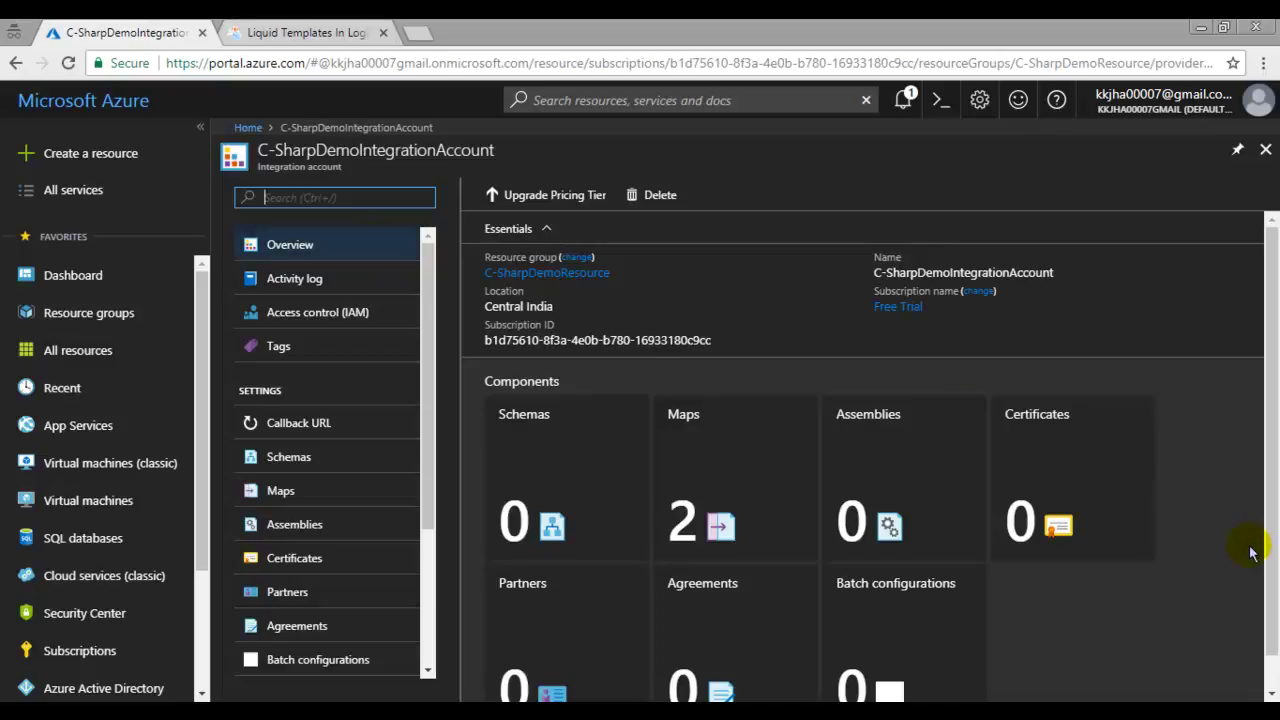
pyautogui.click(1203, 564)
pyautogui.click(1167, 564)
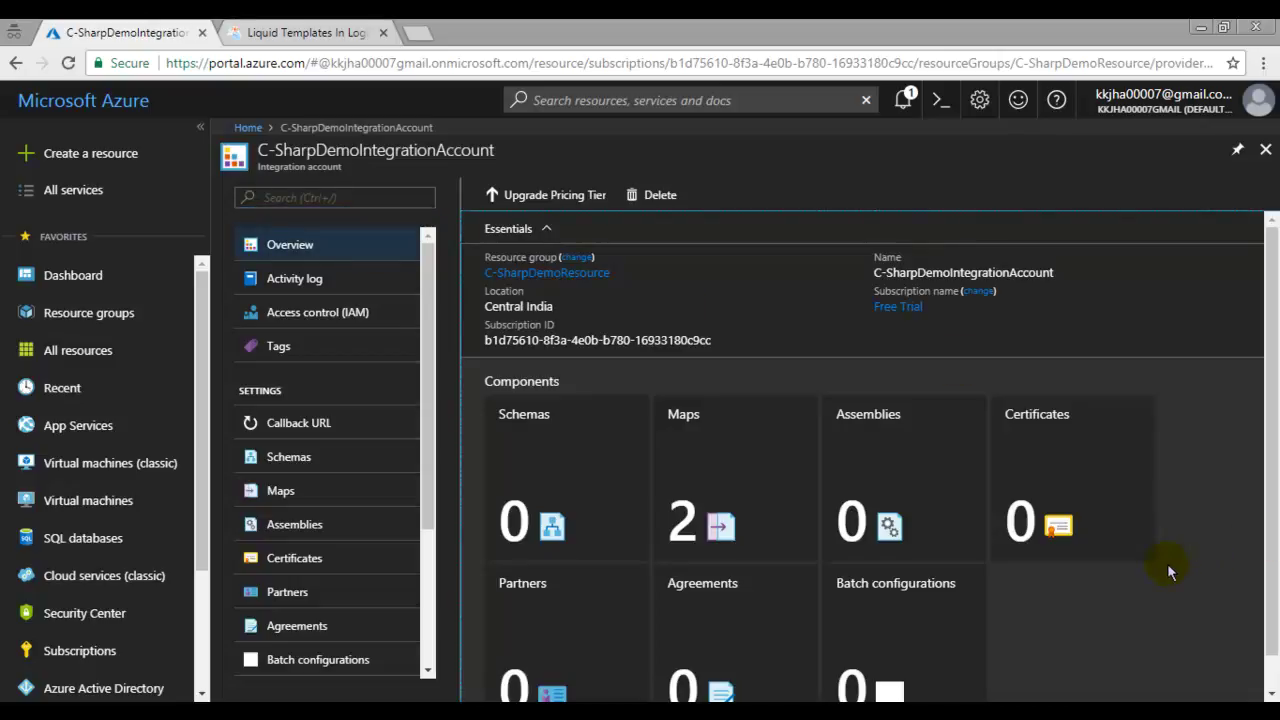
# Switch to Notepad++, keep the files missing from disk in the editor, and view the Json-Json.liquid template.
pyautogui.hotkey('alt', 'Tab')
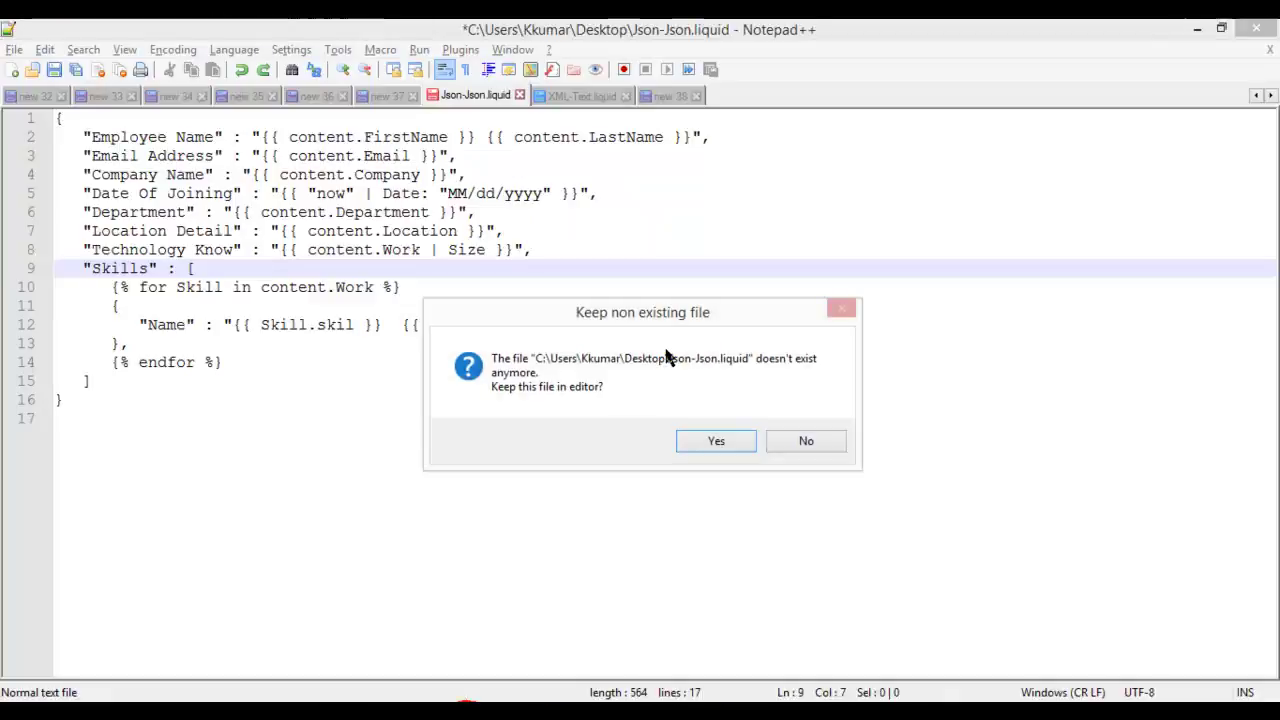
pyautogui.click(733, 443)
pyautogui.click(737, 440)
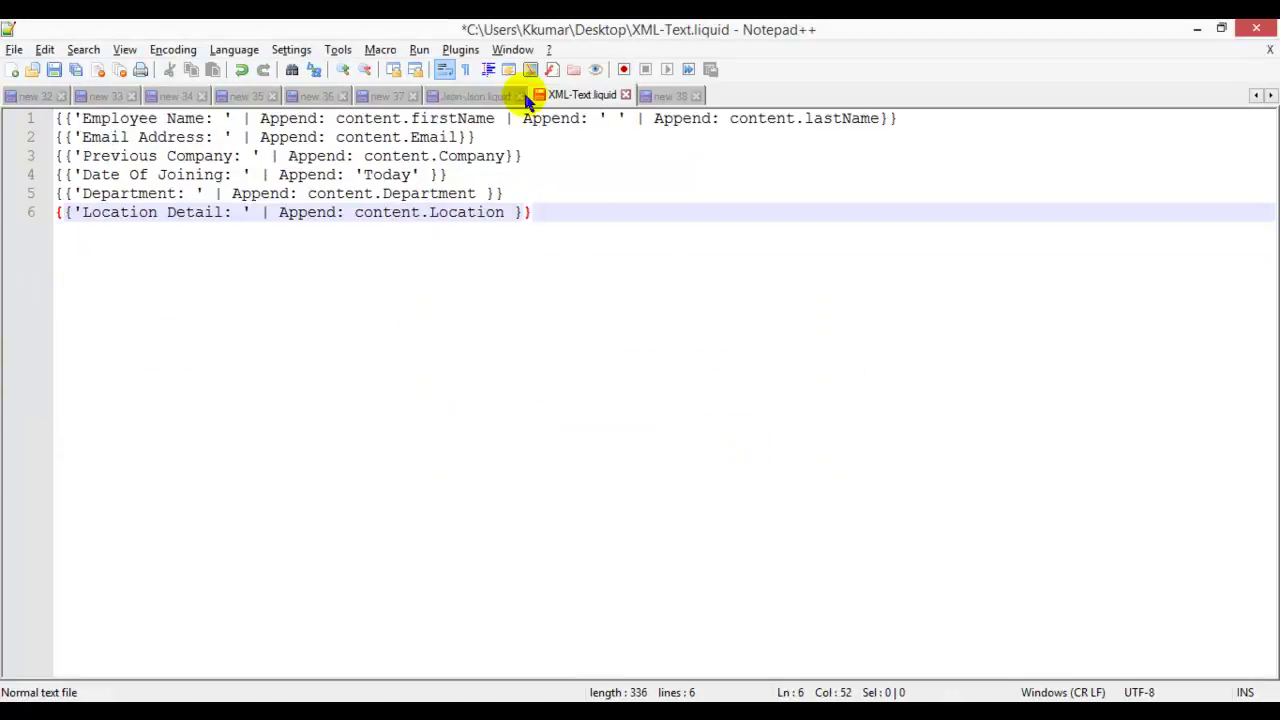
pyautogui.click(472, 97)
pyautogui.click(560, 286)
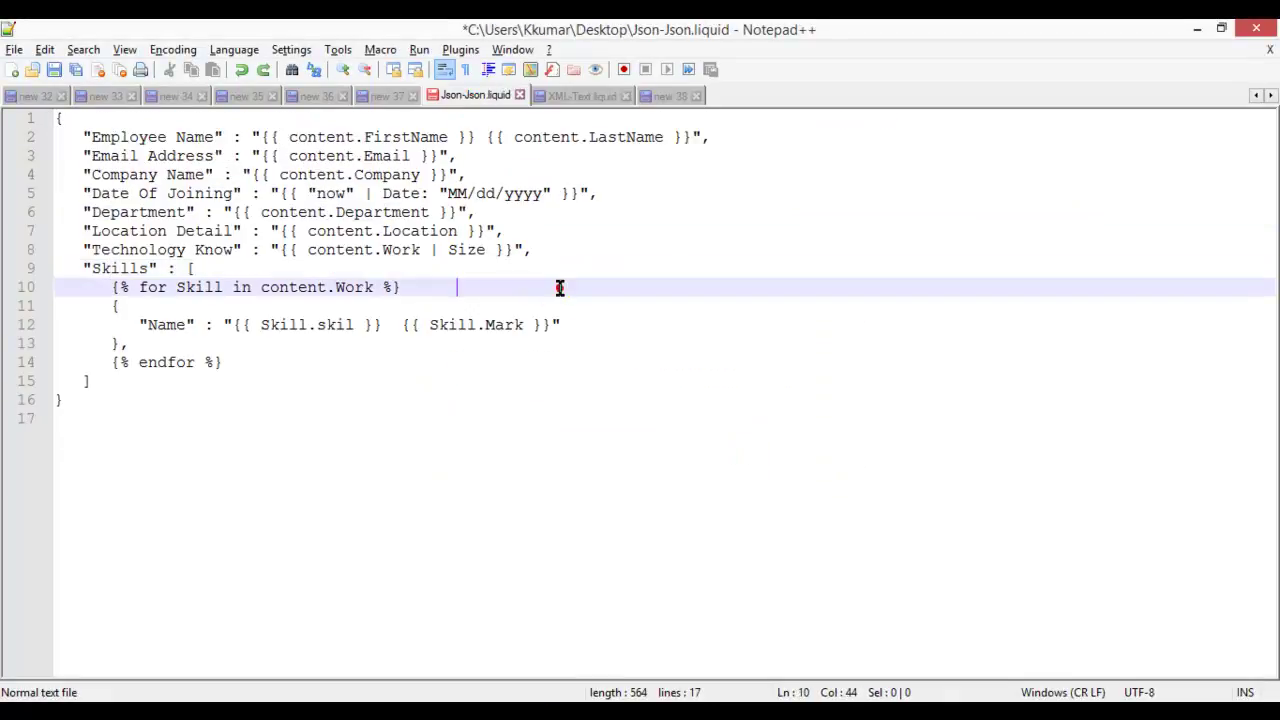
# Examine the field labels on each line of the XML-Text.liquid template and the sample XML input in new 38.
pyautogui.click(578, 97)
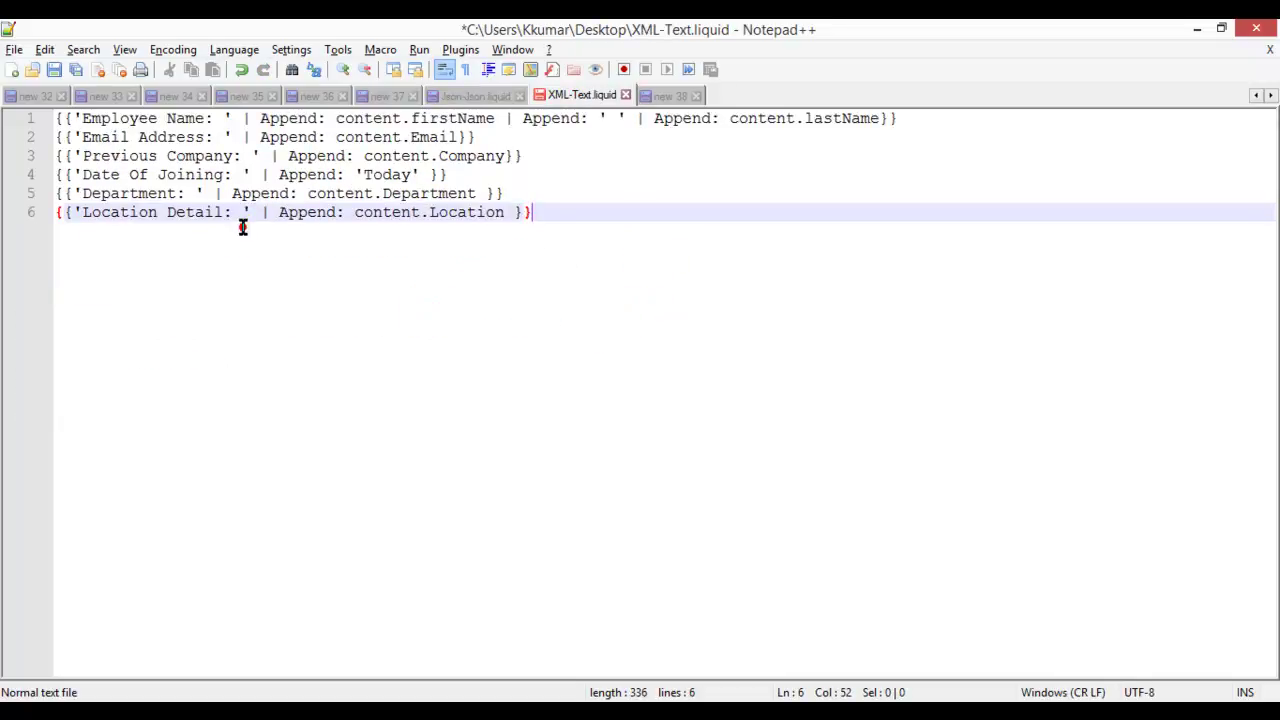
pyautogui.doubleClick(135, 119)
pyautogui.click(162, 137)
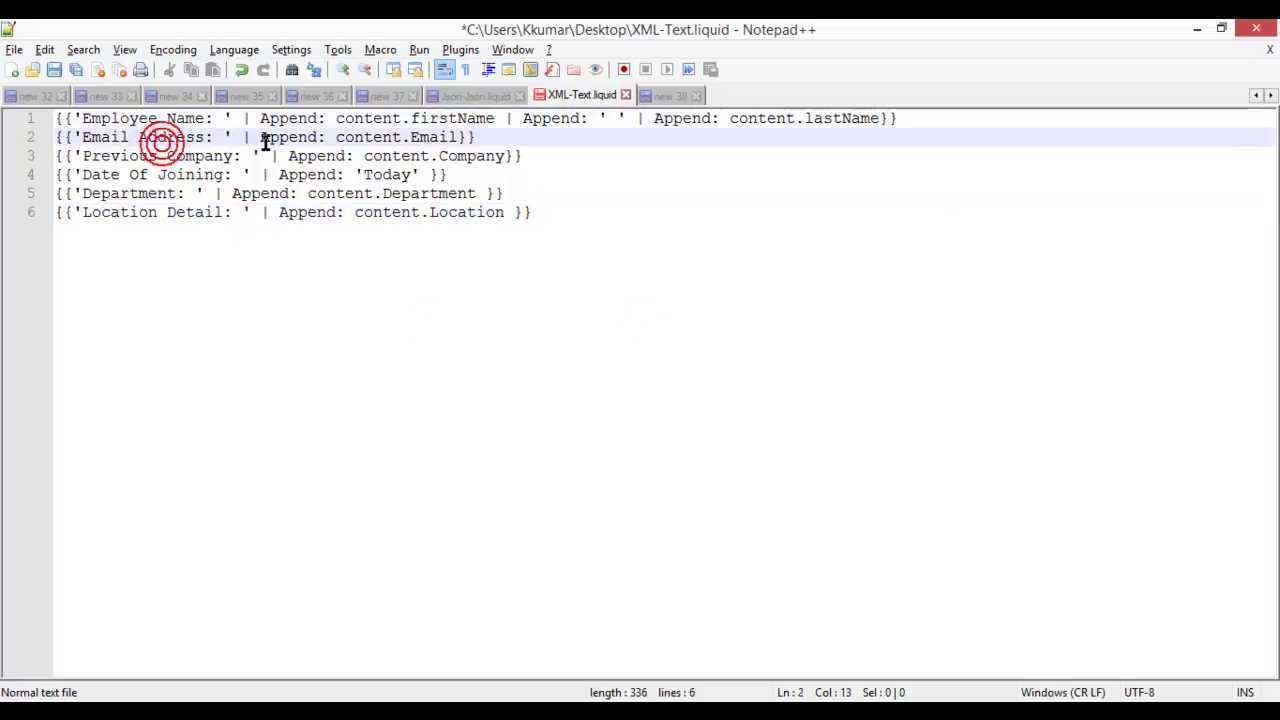
pyautogui.doubleClick(138, 119)
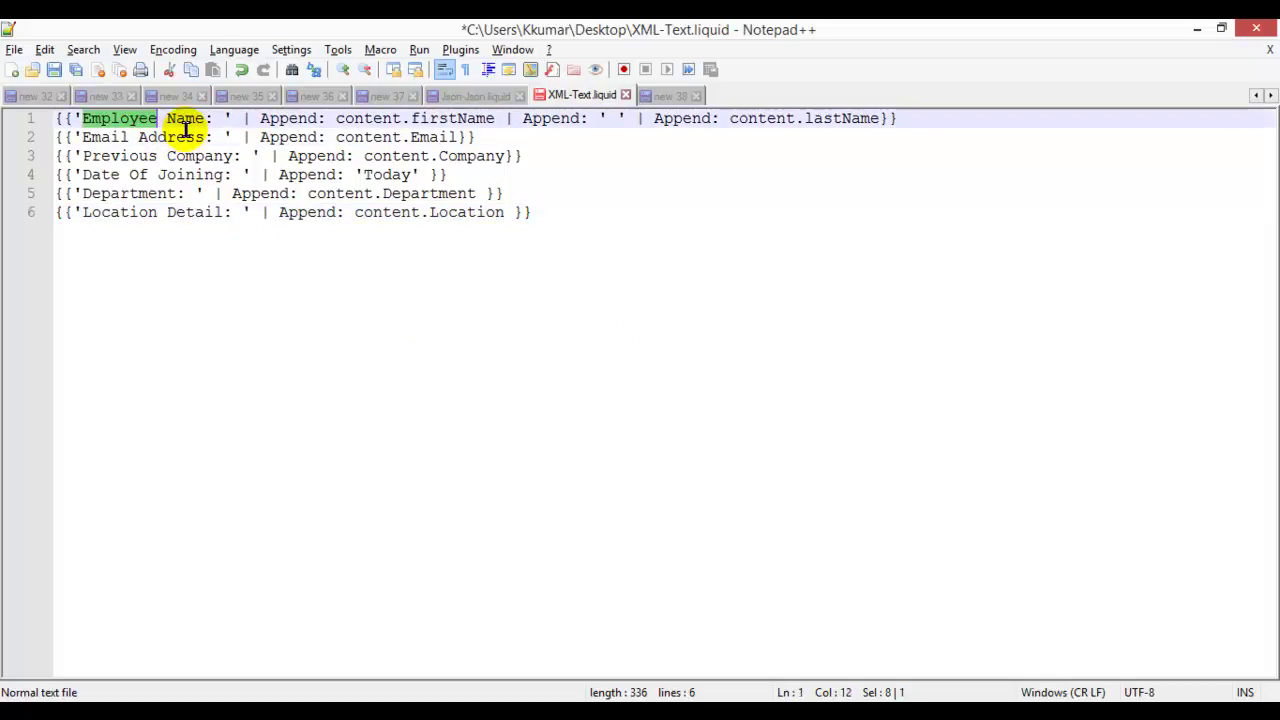
pyautogui.click(182, 119)
pyautogui.doubleClick(184, 119)
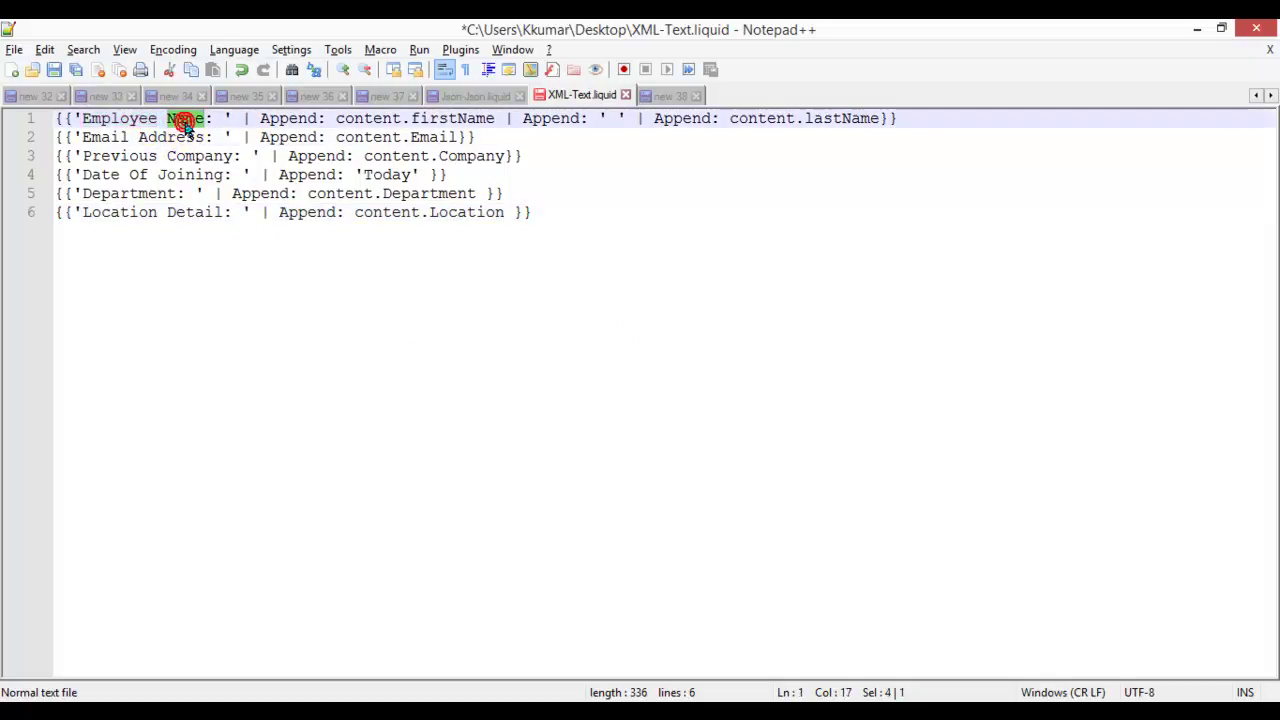
pyautogui.doubleClick(120, 119)
pyautogui.doubleClick(186, 119)
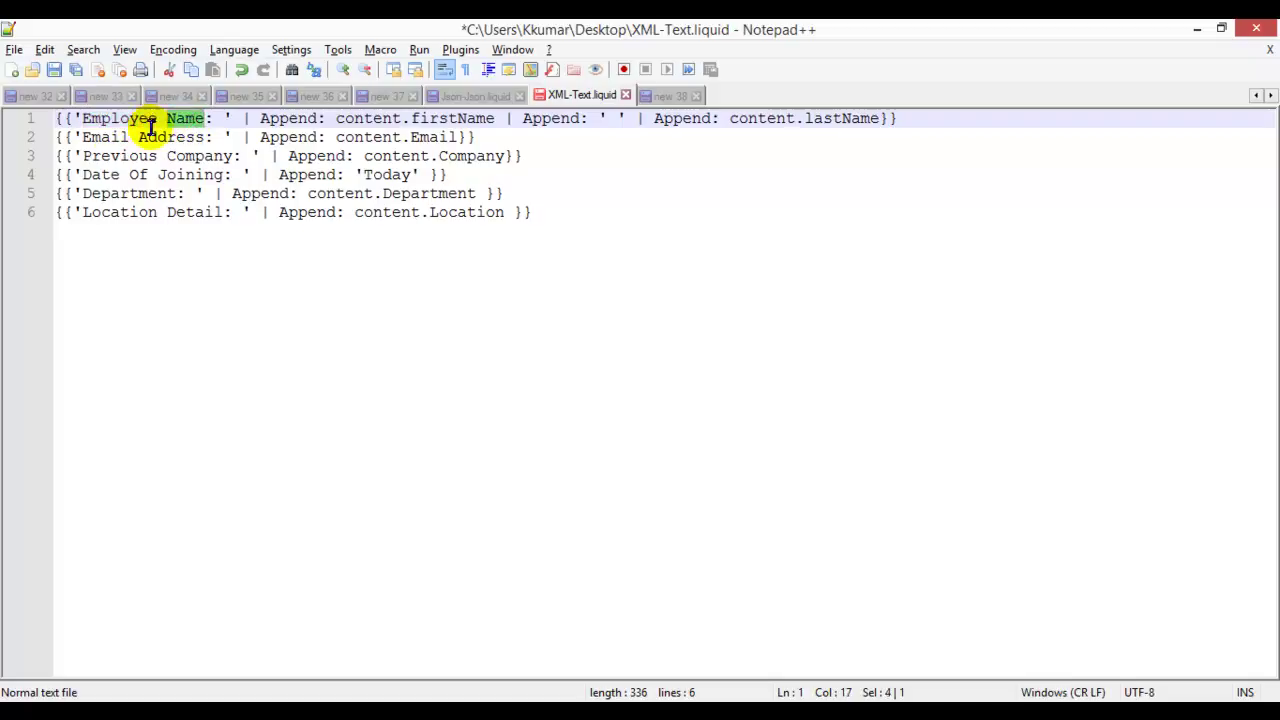
pyautogui.click(113, 137)
pyautogui.doubleClick(113, 137)
pyautogui.click(175, 137)
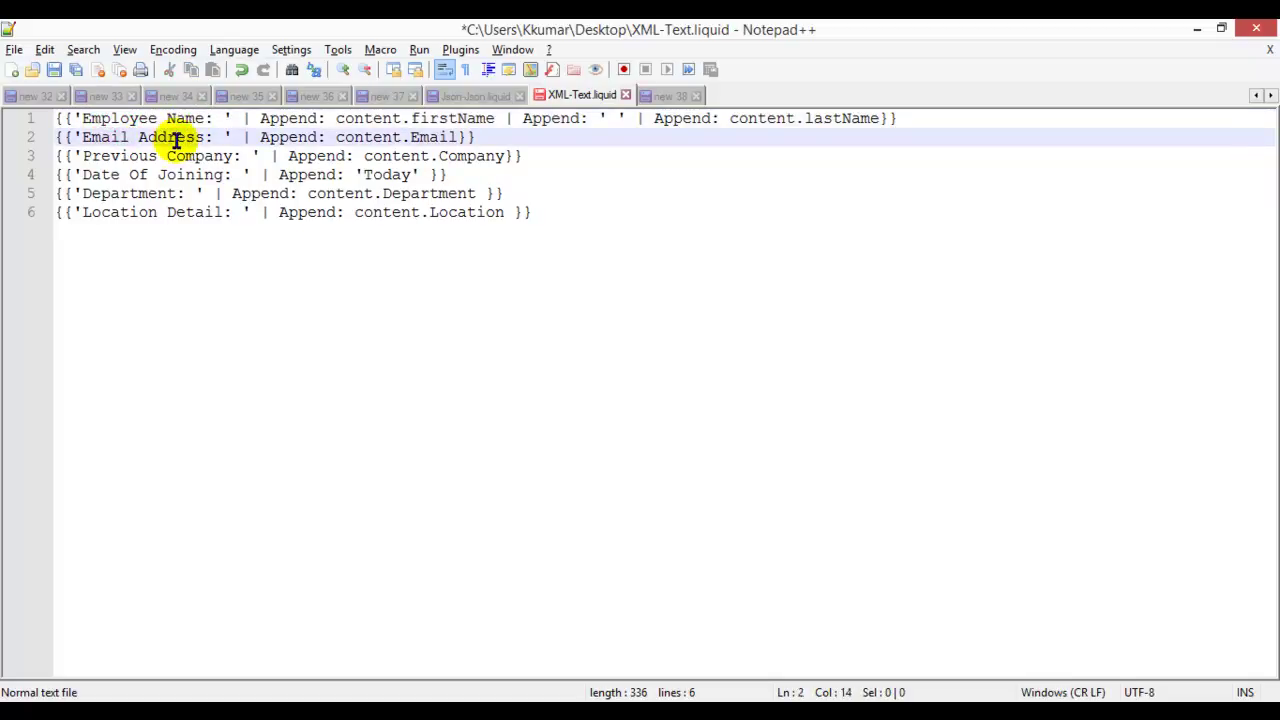
pyautogui.click(112, 156)
pyautogui.doubleClick(112, 156)
pyautogui.click(197, 156)
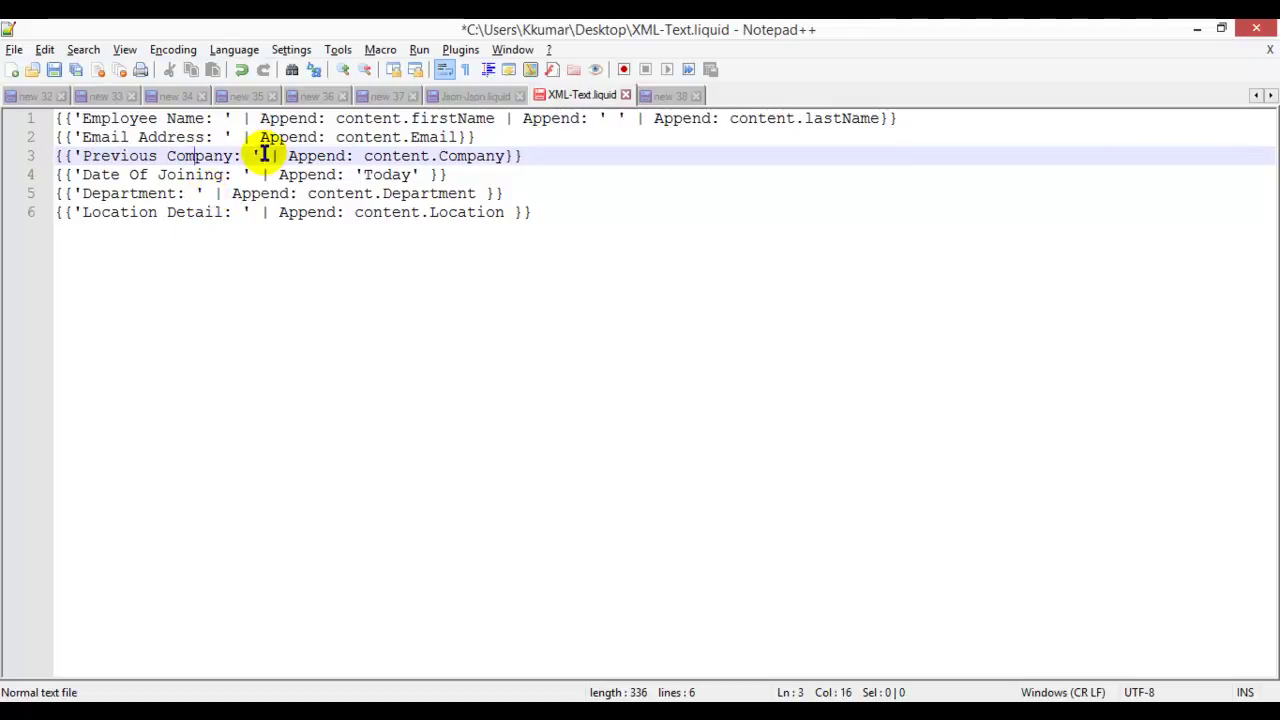
pyautogui.click(100, 174)
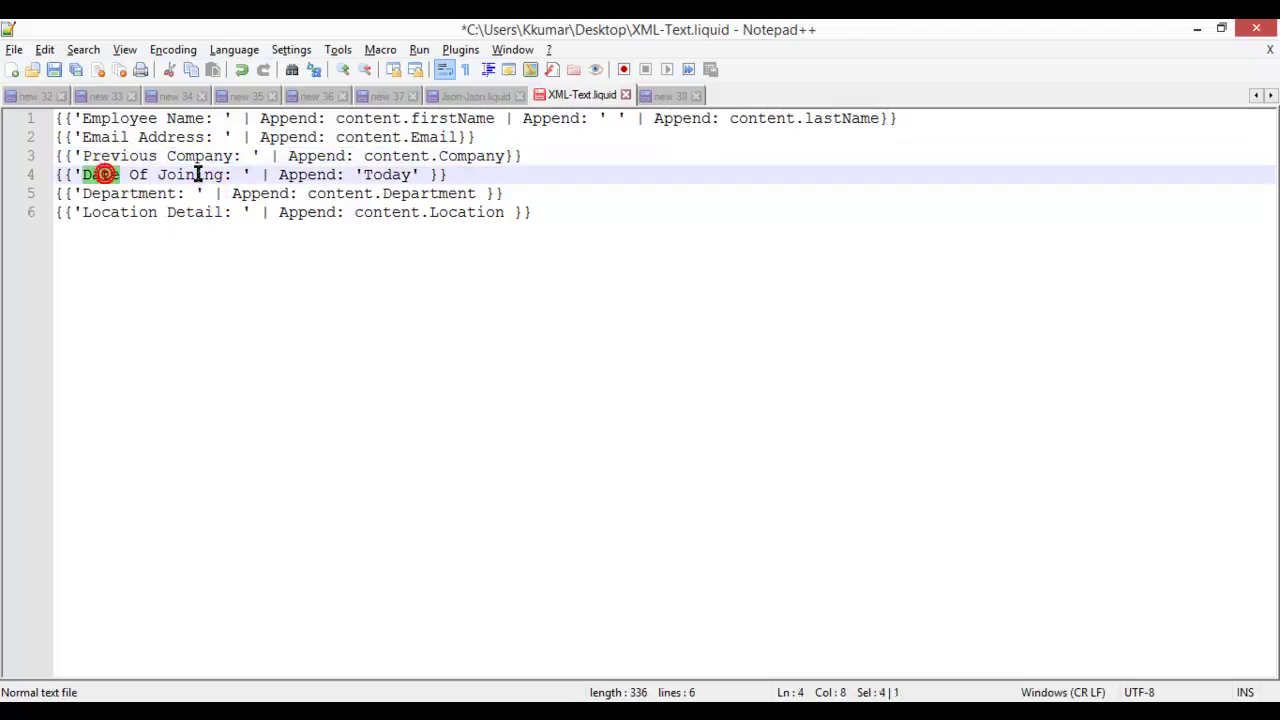
pyautogui.doubleClick(197, 175)
pyautogui.doubleClick(105, 194)
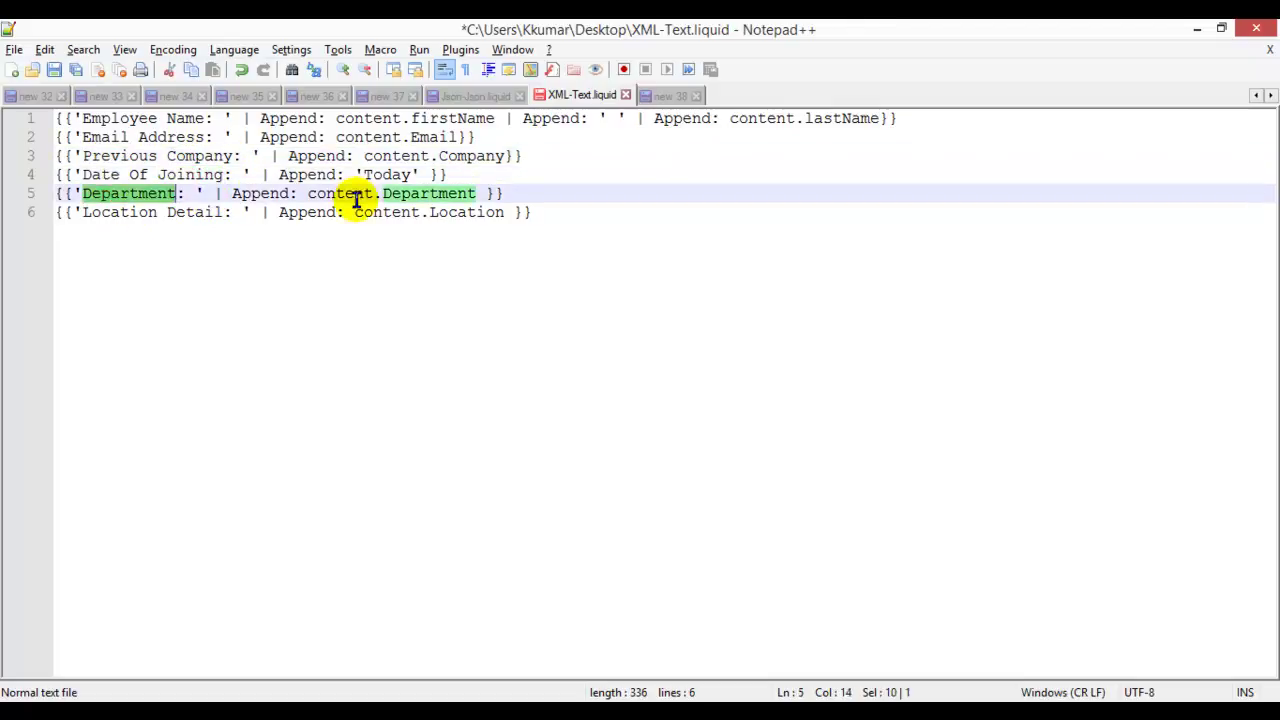
pyautogui.click(114, 213)
pyautogui.doubleClick(194, 213)
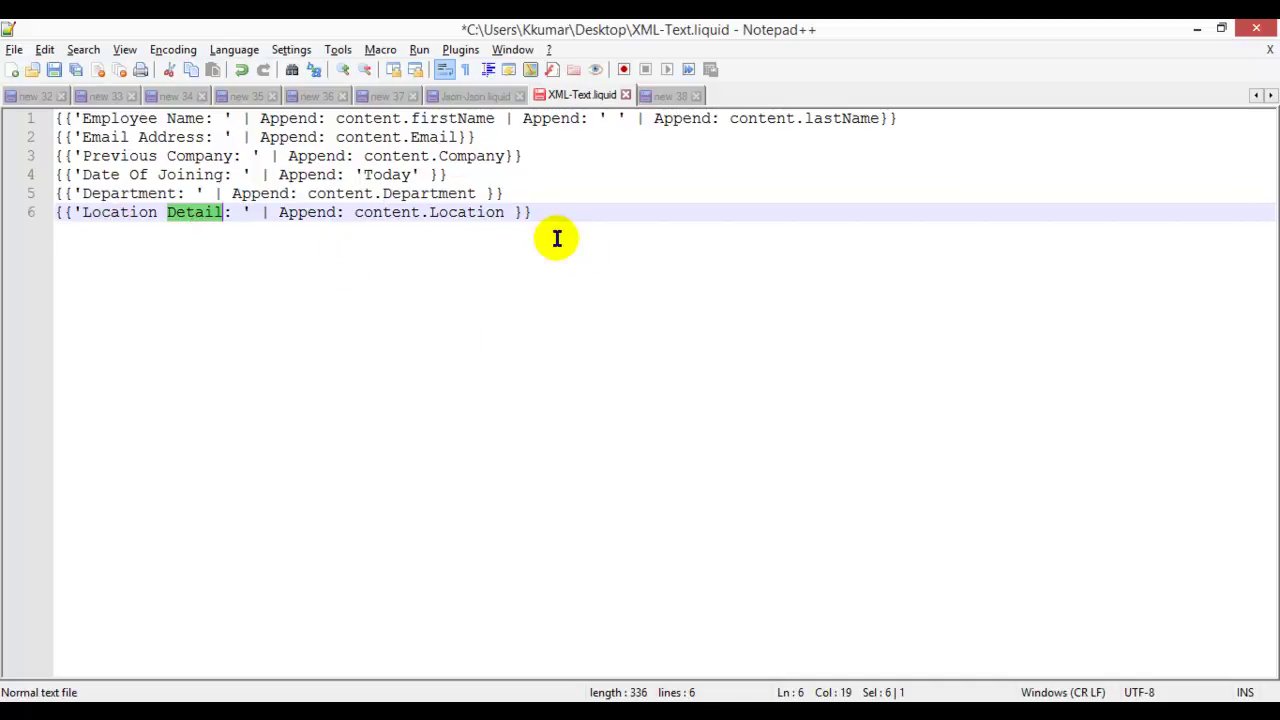
pyautogui.click(663, 95)
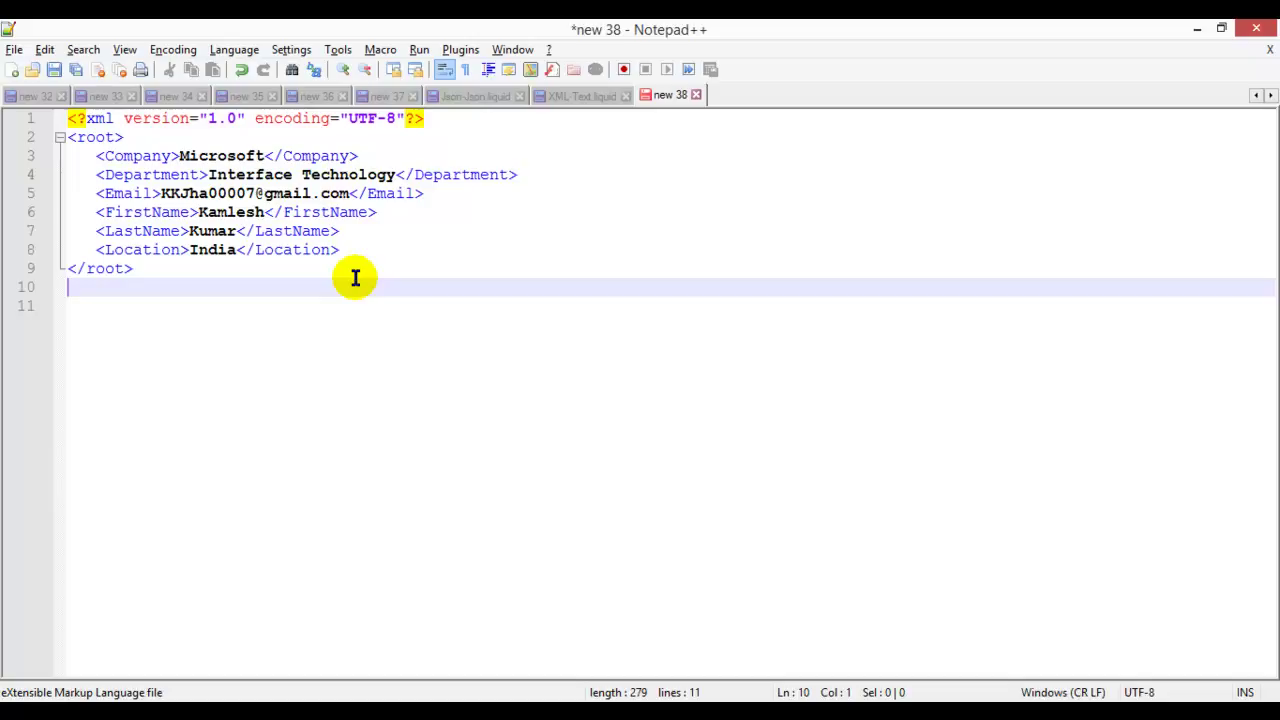
# Switch back to the Azure portal and start adding a map of type liquid to the integration account.
pyautogui.hotkey('alt', 'Tab')
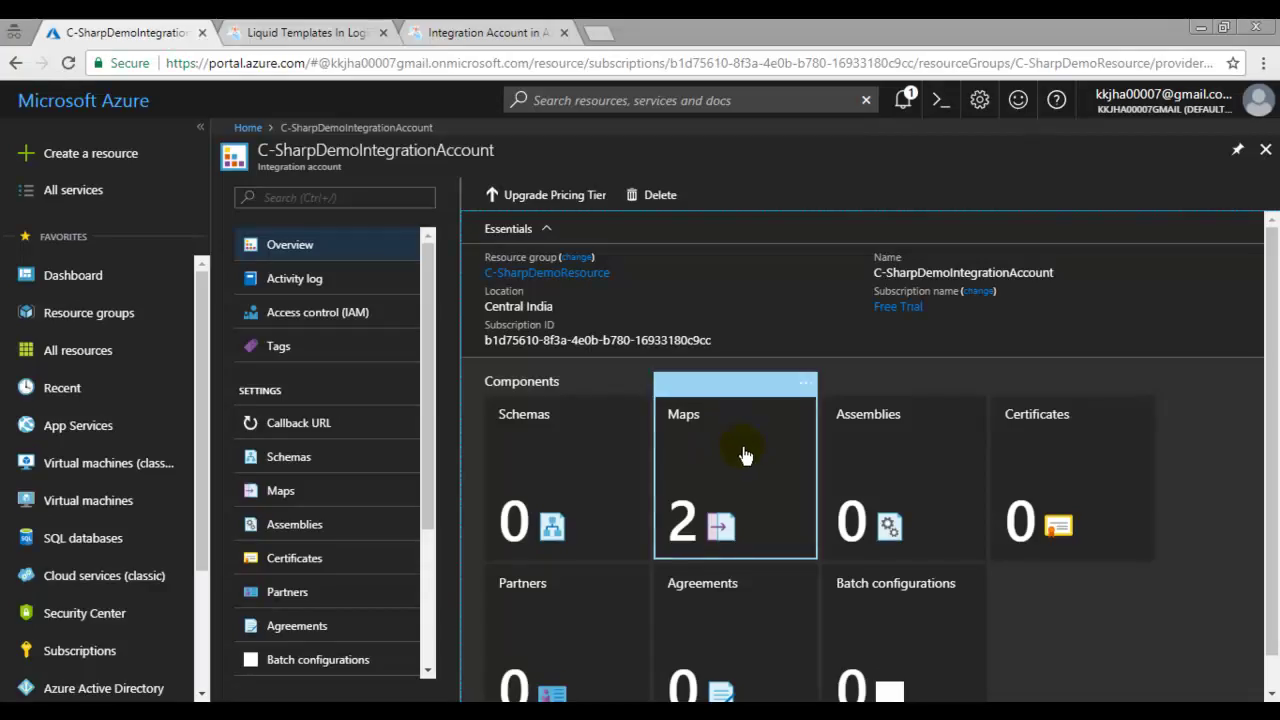
pyautogui.click(745, 455)
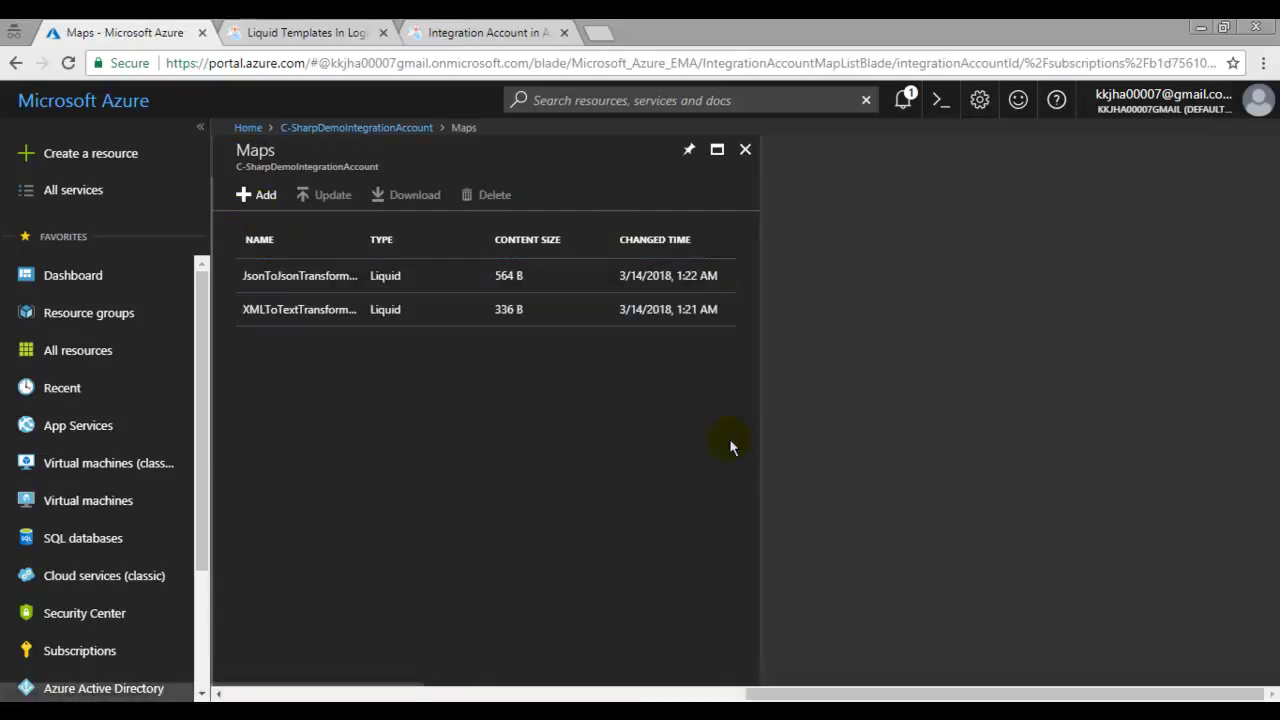
pyautogui.click(255, 195)
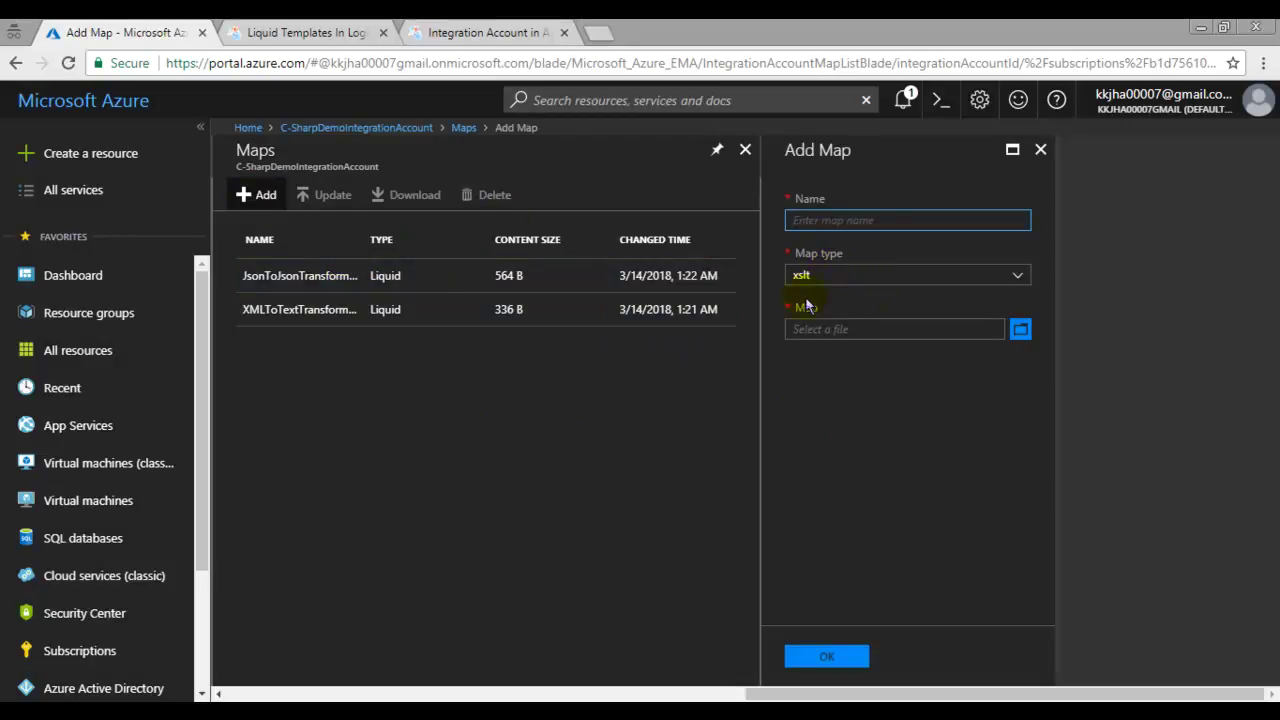
pyautogui.click(966, 280)
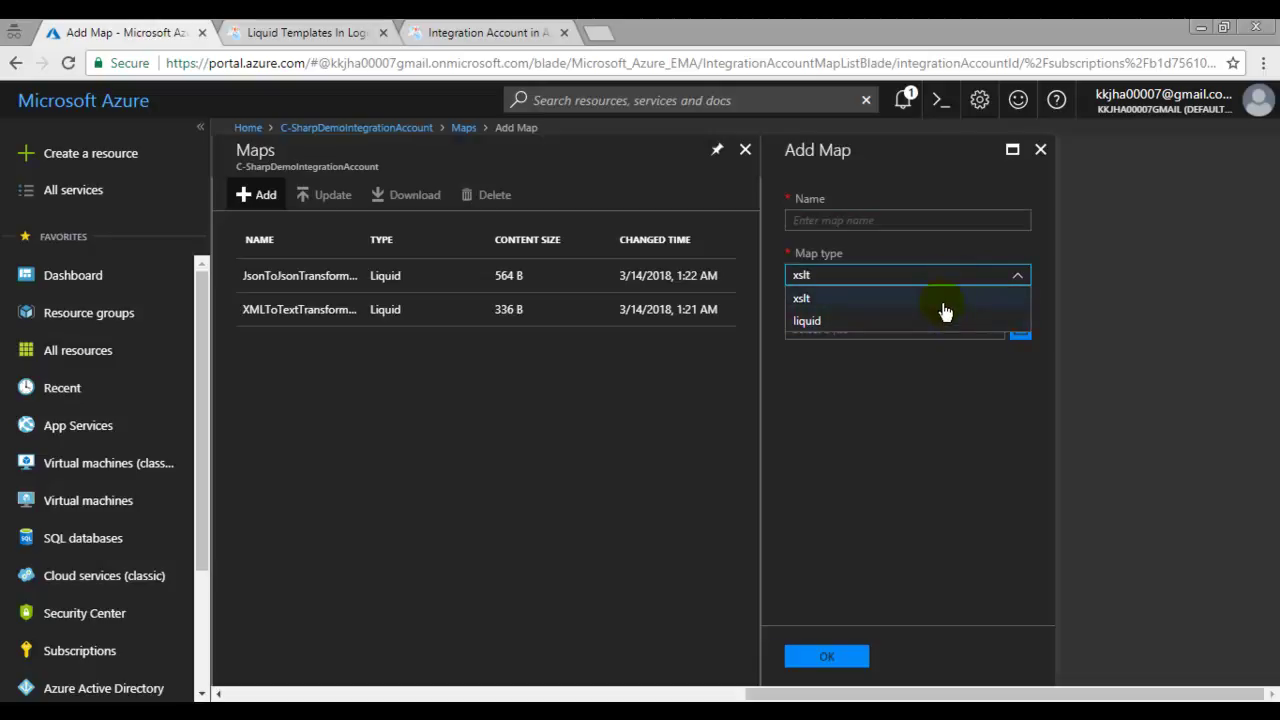
pyautogui.click(940, 321)
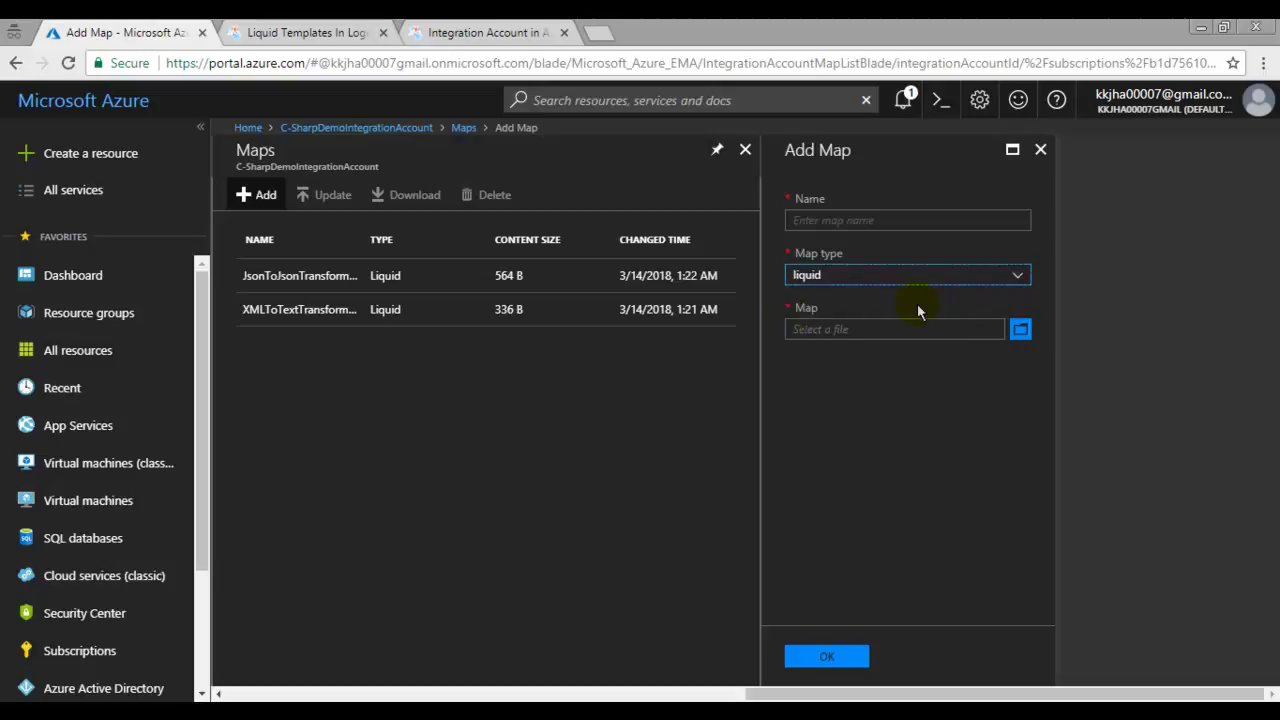
# Choose XML-Text.liquid from the LA > IntegrationAccount folder as the map file.
pyautogui.click(890, 328)
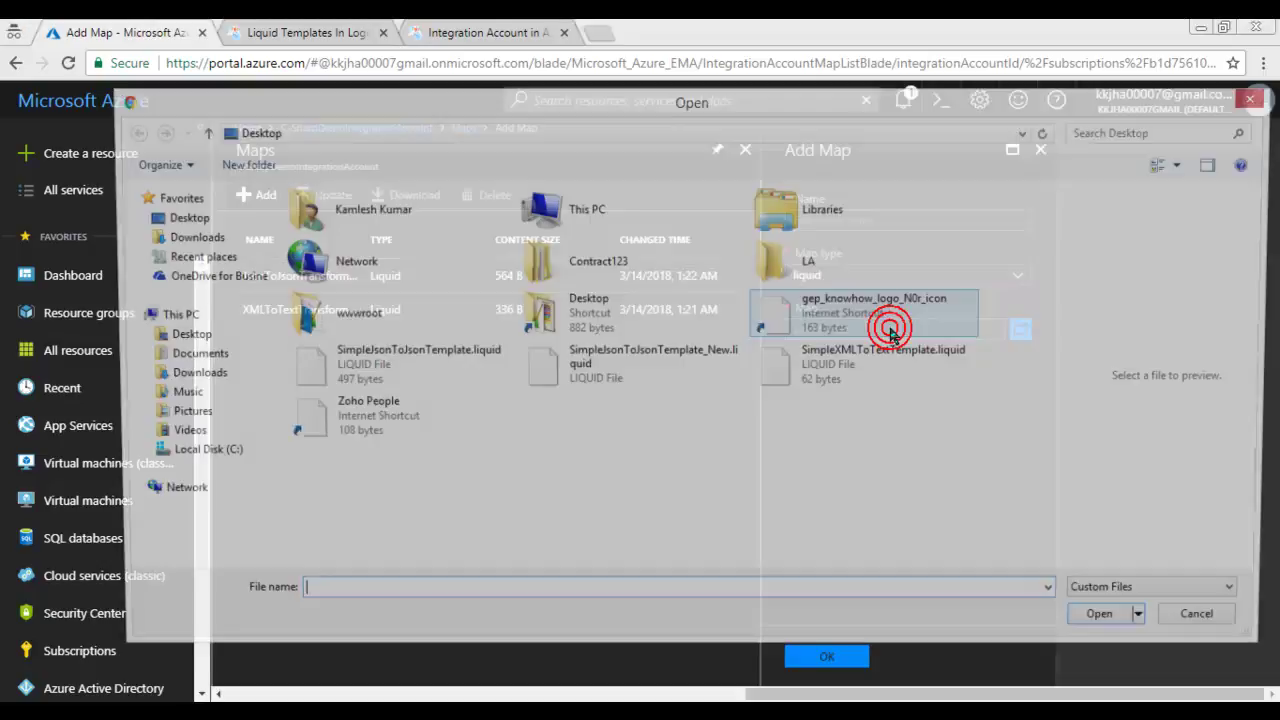
pyautogui.doubleClick(810, 268)
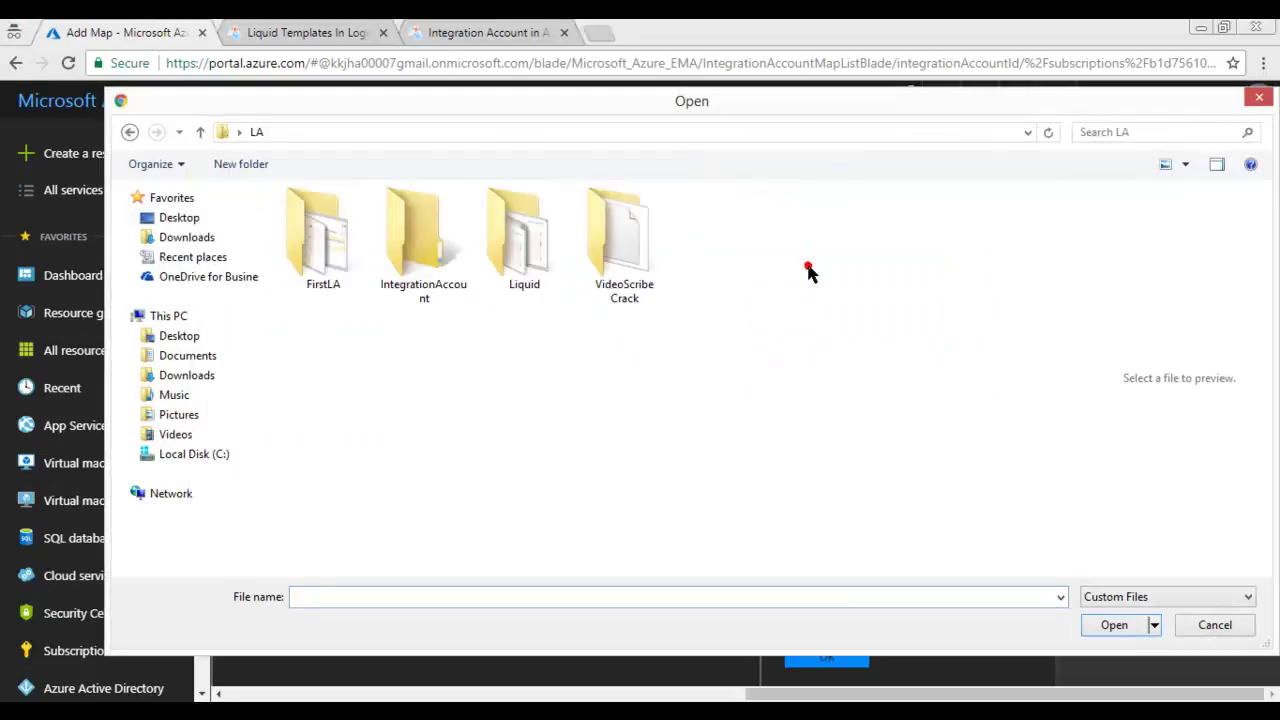
pyautogui.doubleClick(440, 262)
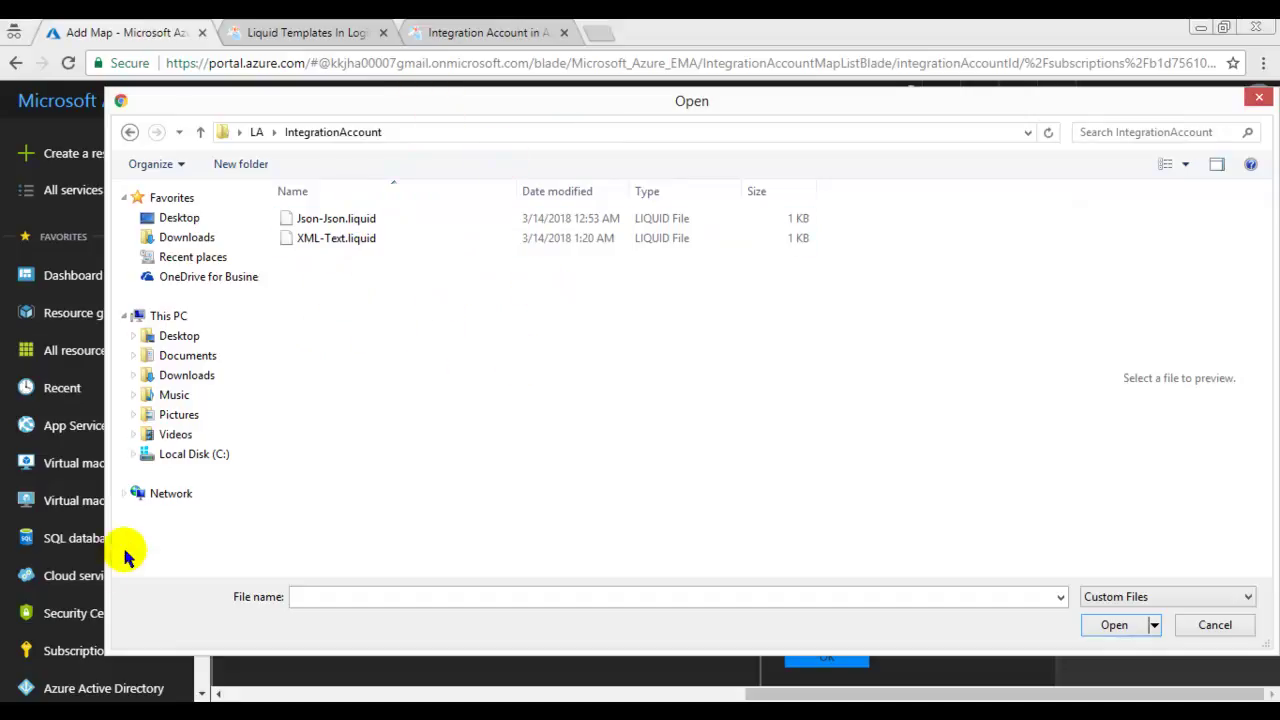
pyautogui.moveTo(106, 568); pyautogui.dragTo(557, 561)
pyautogui.moveTo(760, 110); pyautogui.dragTo(485, 118)
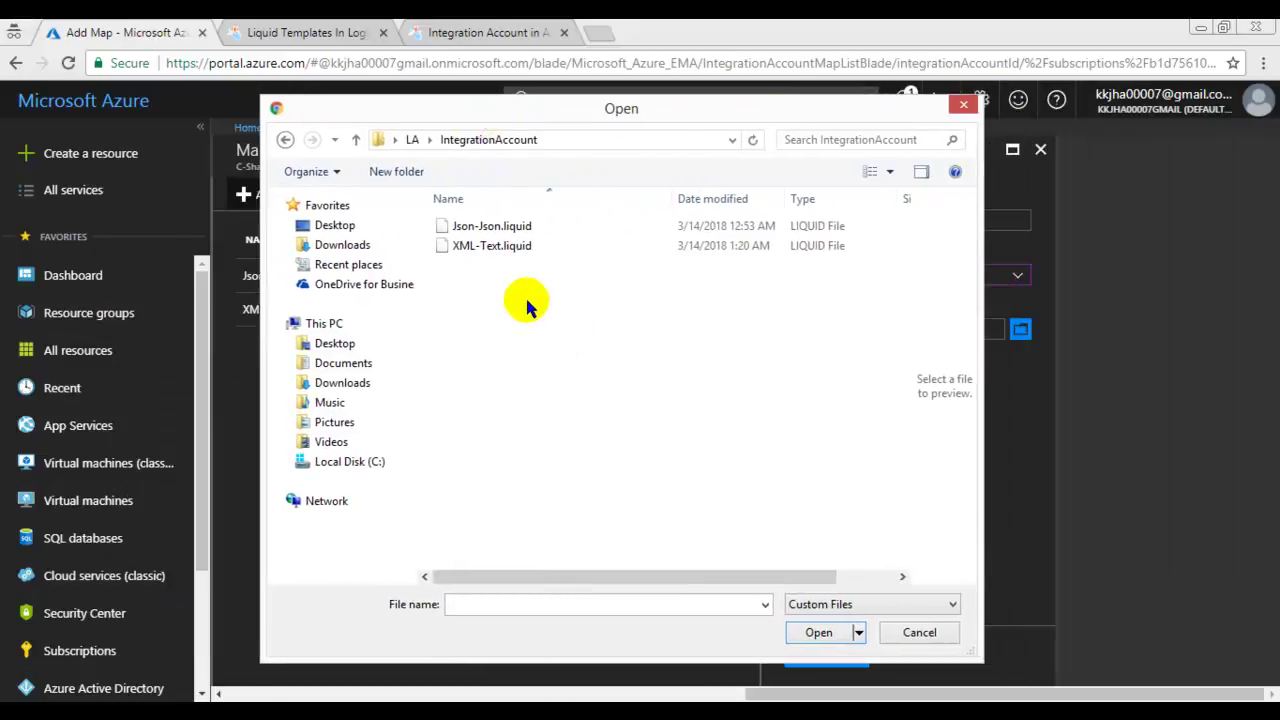
pyautogui.click(478, 250)
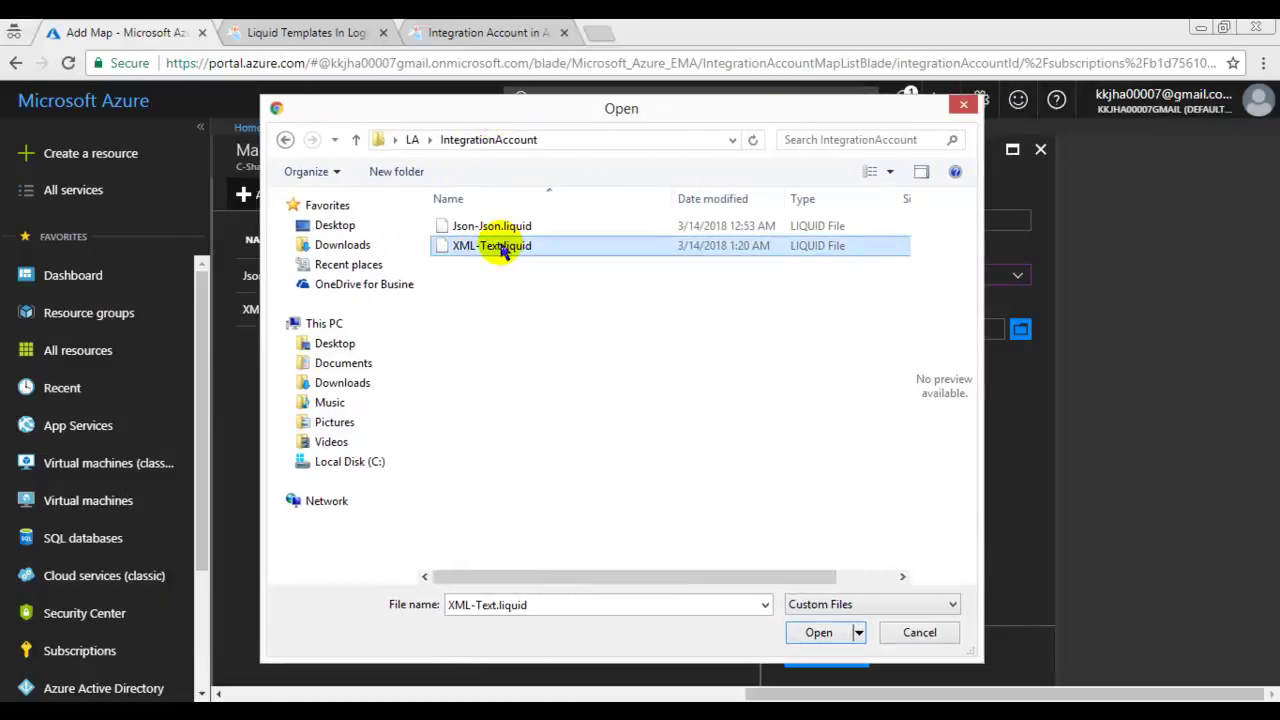
pyautogui.click(812, 634)
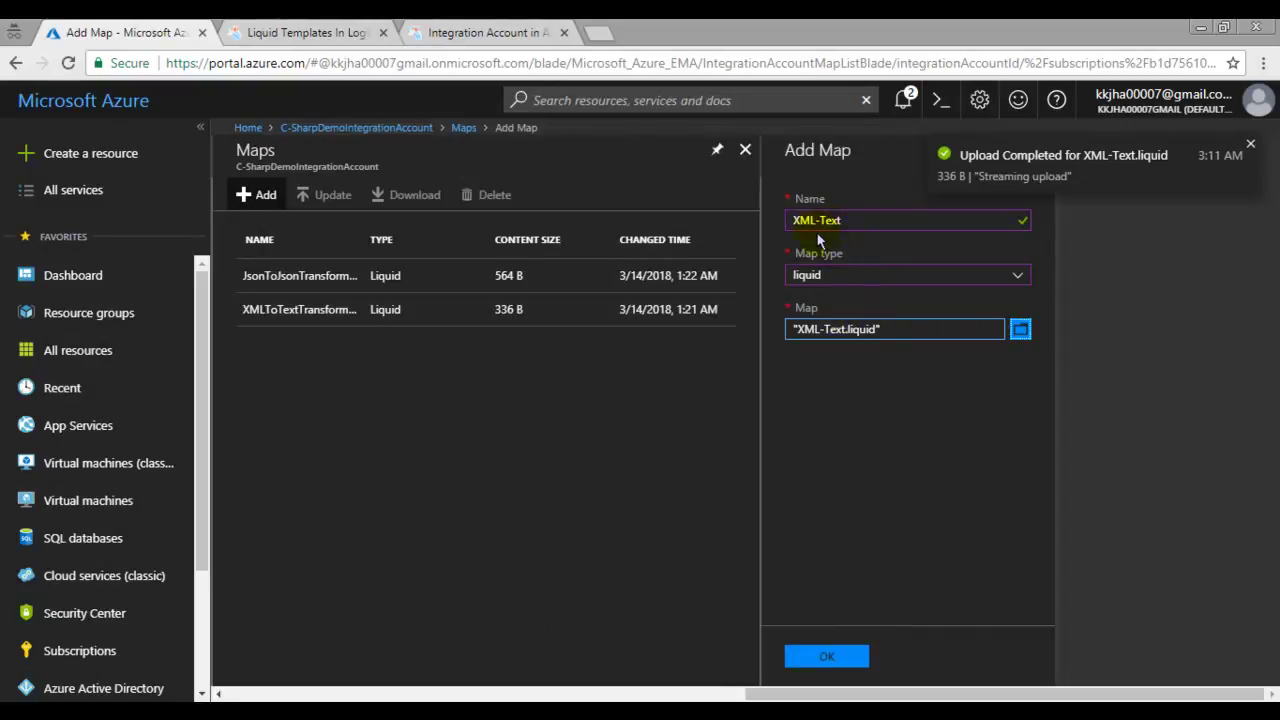
# Keep XML-Text as the map's name and add the map to the integration account.
pyautogui.click(926, 219)
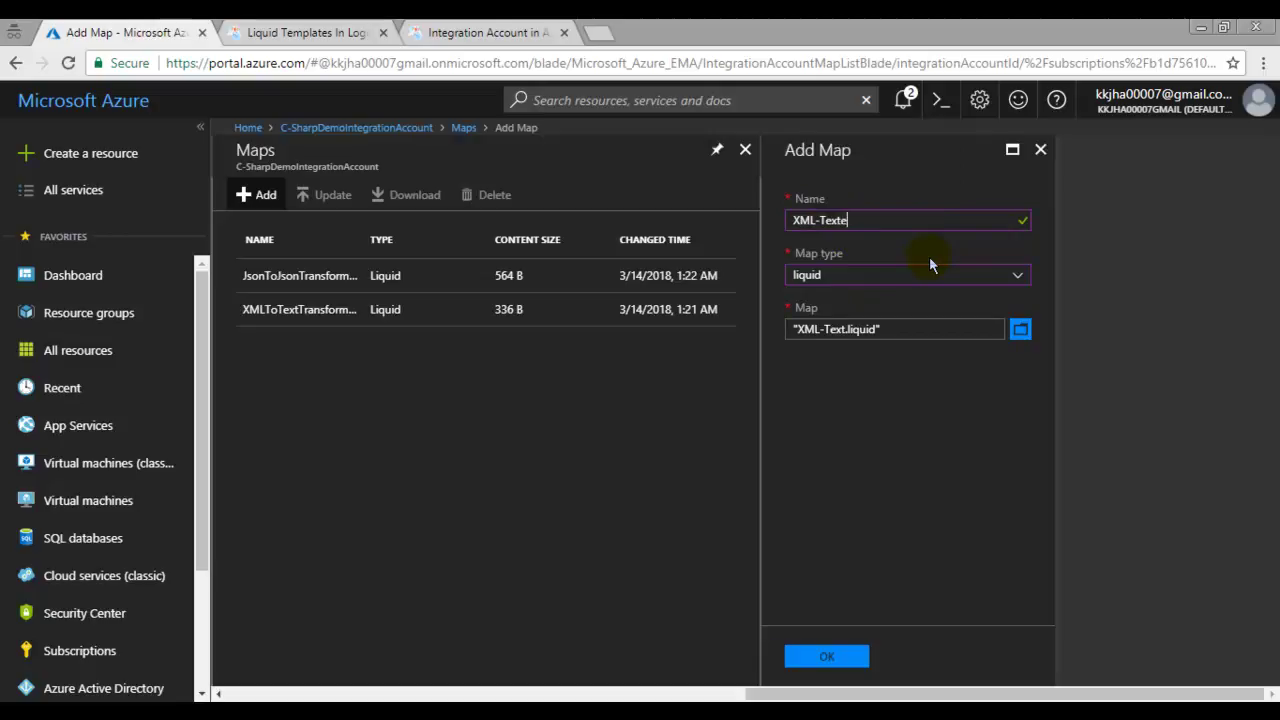
pyautogui.write('Demo')
pyautogui.press('BackSpace')
pyautogui.press('BackSpace')
pyautogui.press('BackSpace')
pyautogui.press('BackSpace')
pyautogui.click(834, 658)
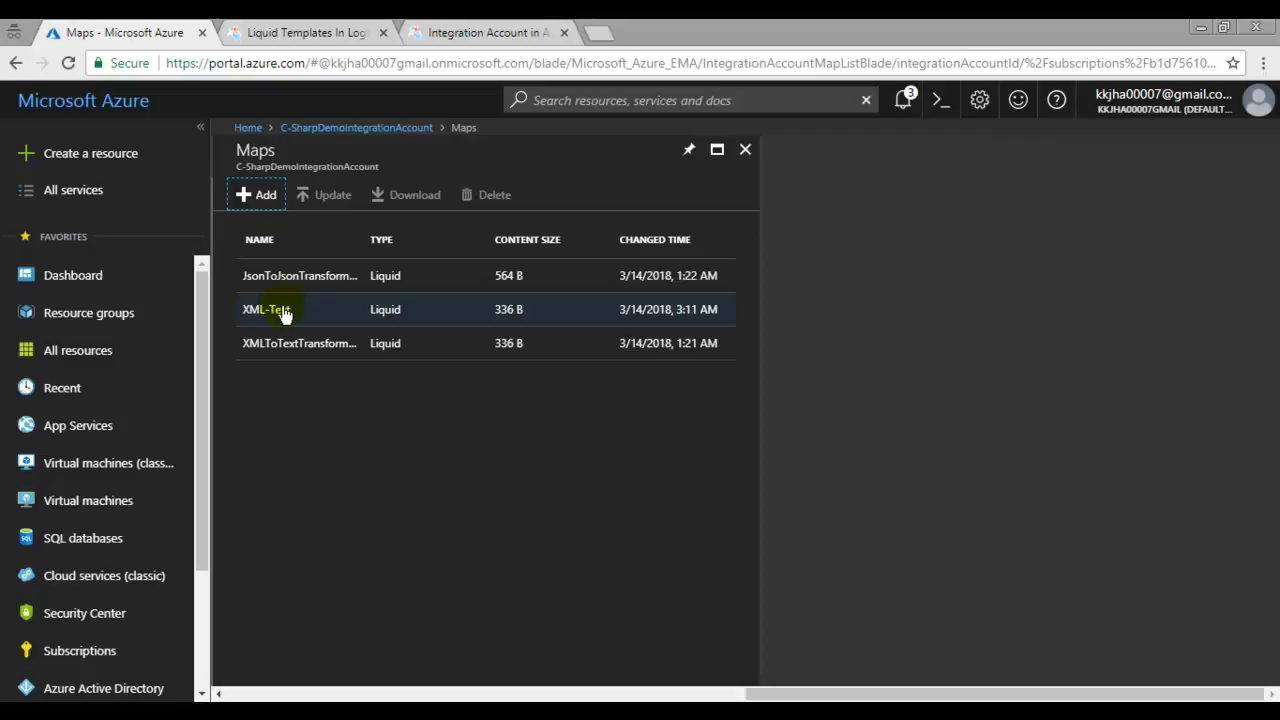
# Open the XML-Text map's properties and examine its changed time, content size and type.
pyautogui.click(279, 311)
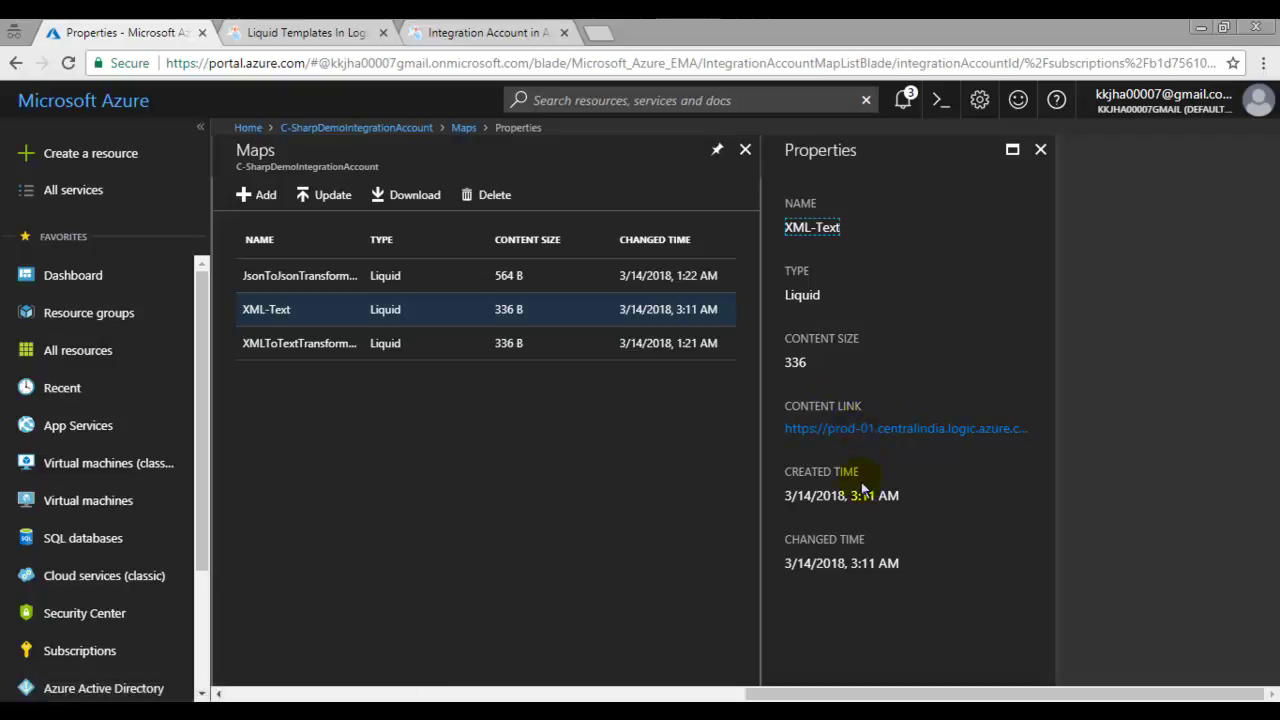
pyautogui.click(809, 563)
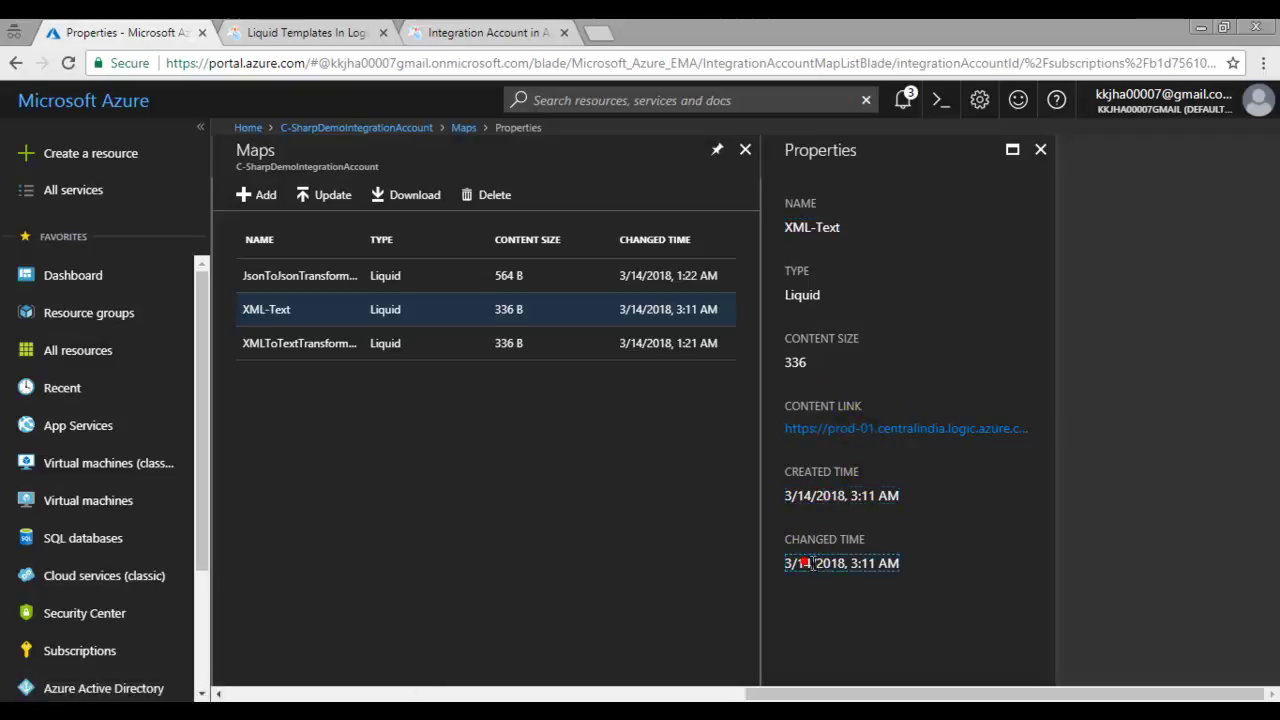
pyautogui.moveTo(803, 563); pyautogui.dragTo(851, 564)
pyautogui.click(800, 362)
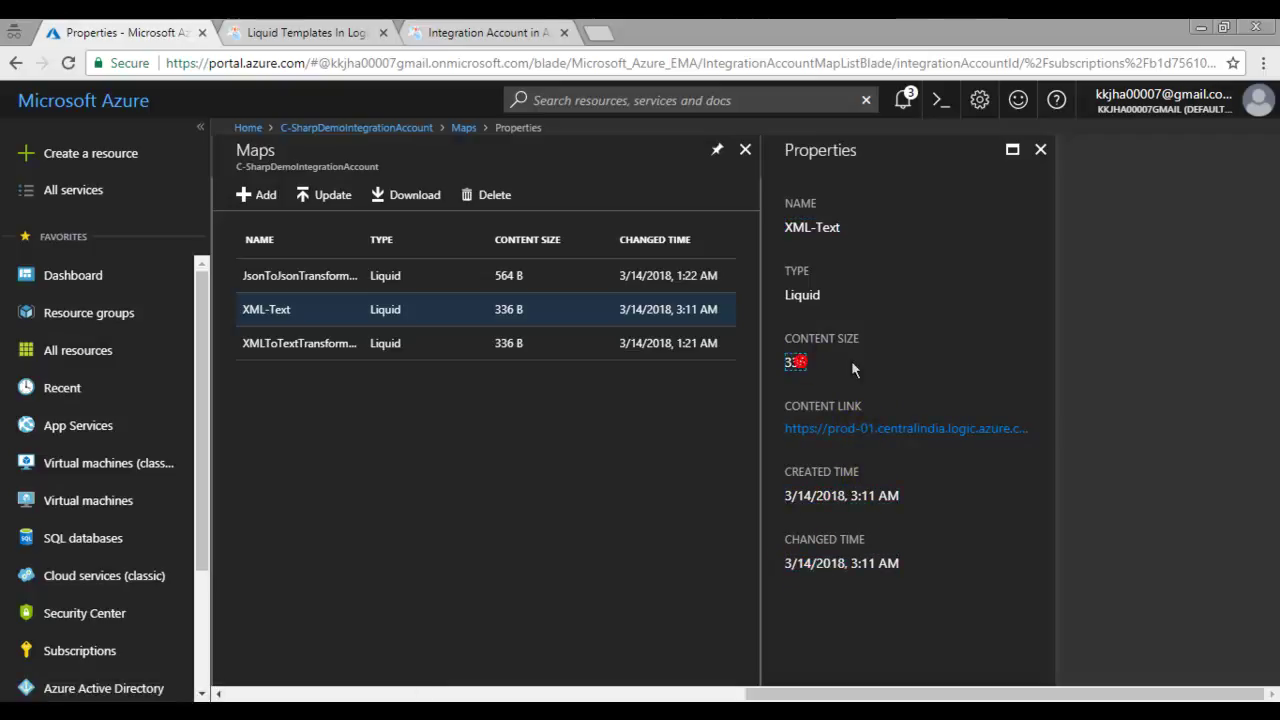
pyautogui.doubleClick(802, 295)
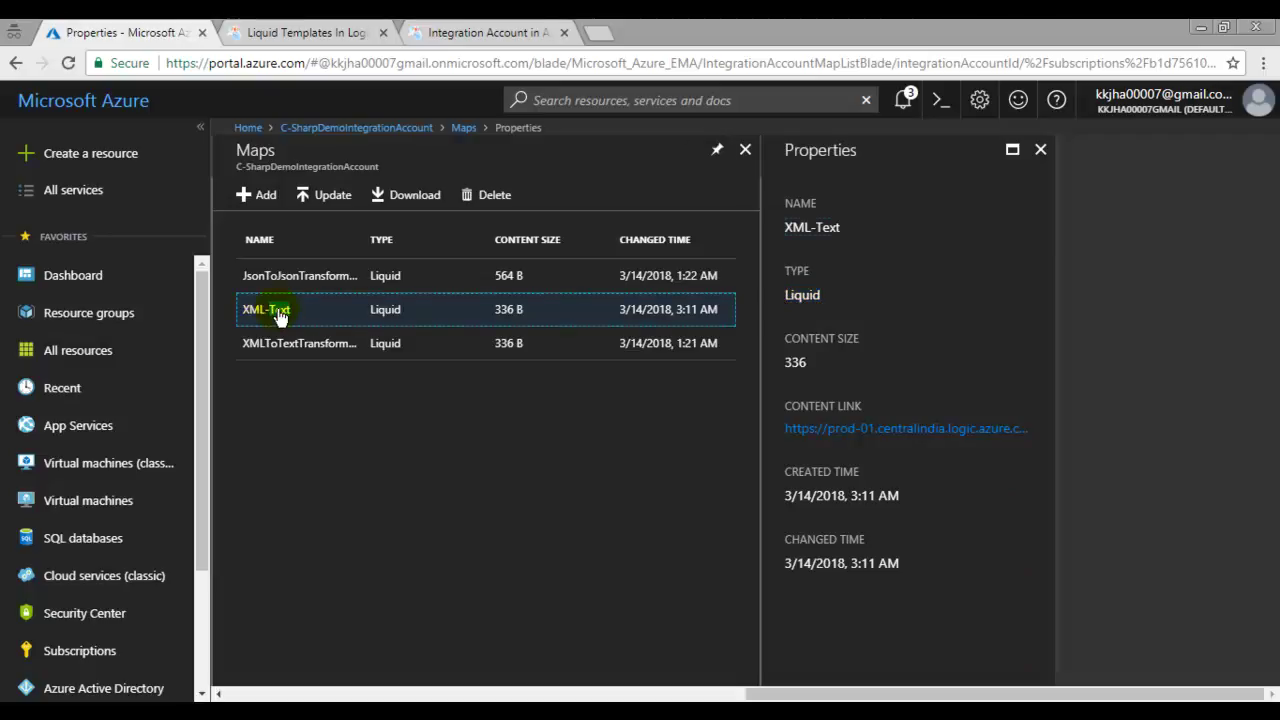
# Delete the XML-Text map from the integration account.
pyautogui.click(500, 203)
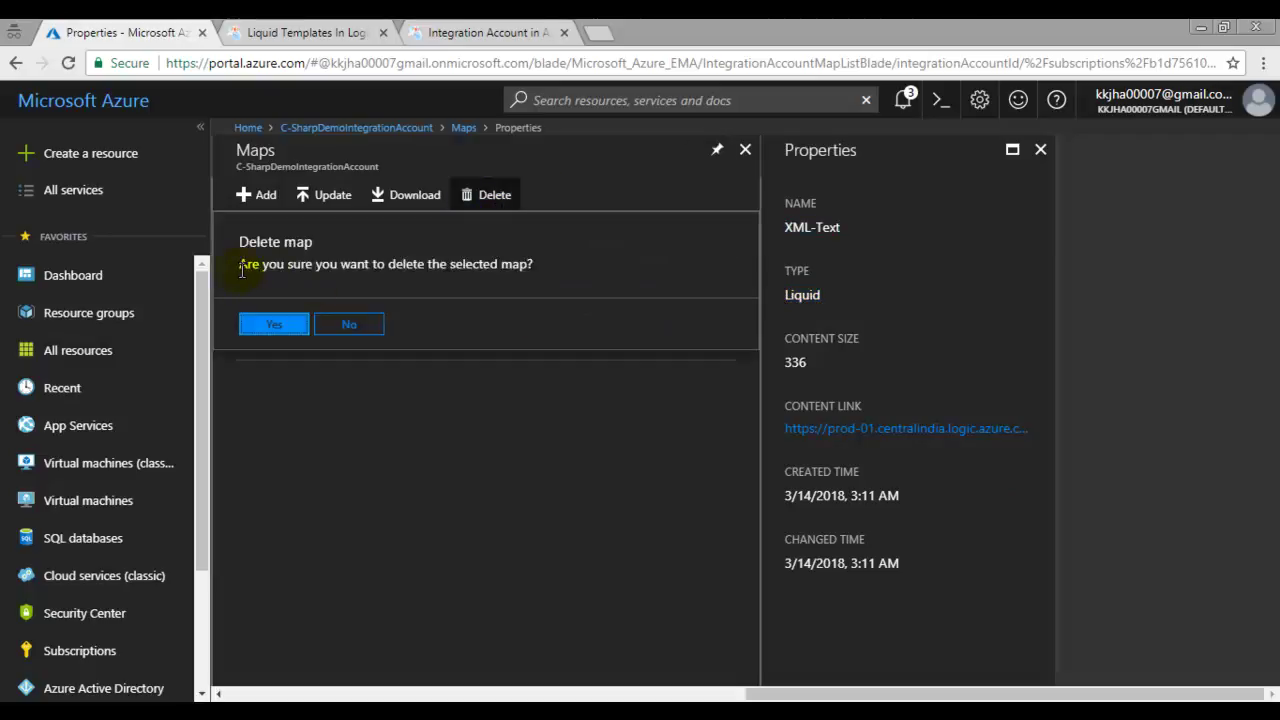
pyautogui.click(305, 330)
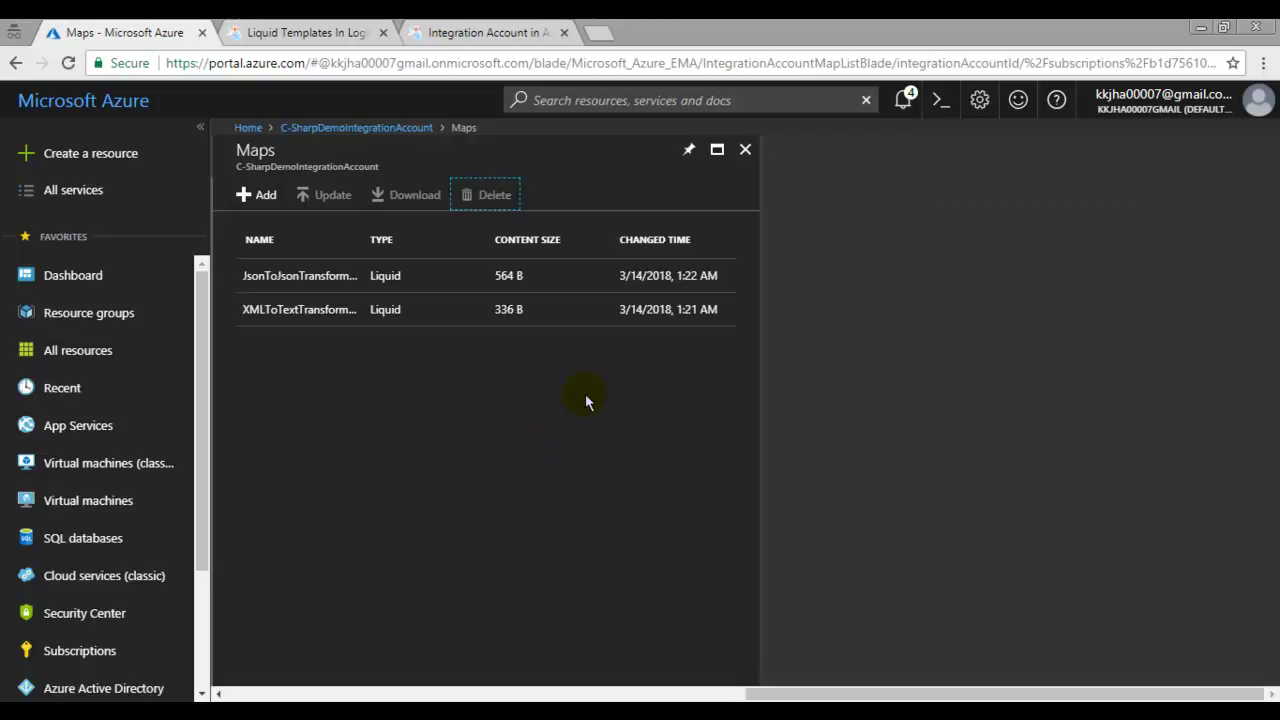
# Download the XMLToTextTransformation map from the integration account and dismiss the browser's download notice.
pyautogui.click(298, 322)
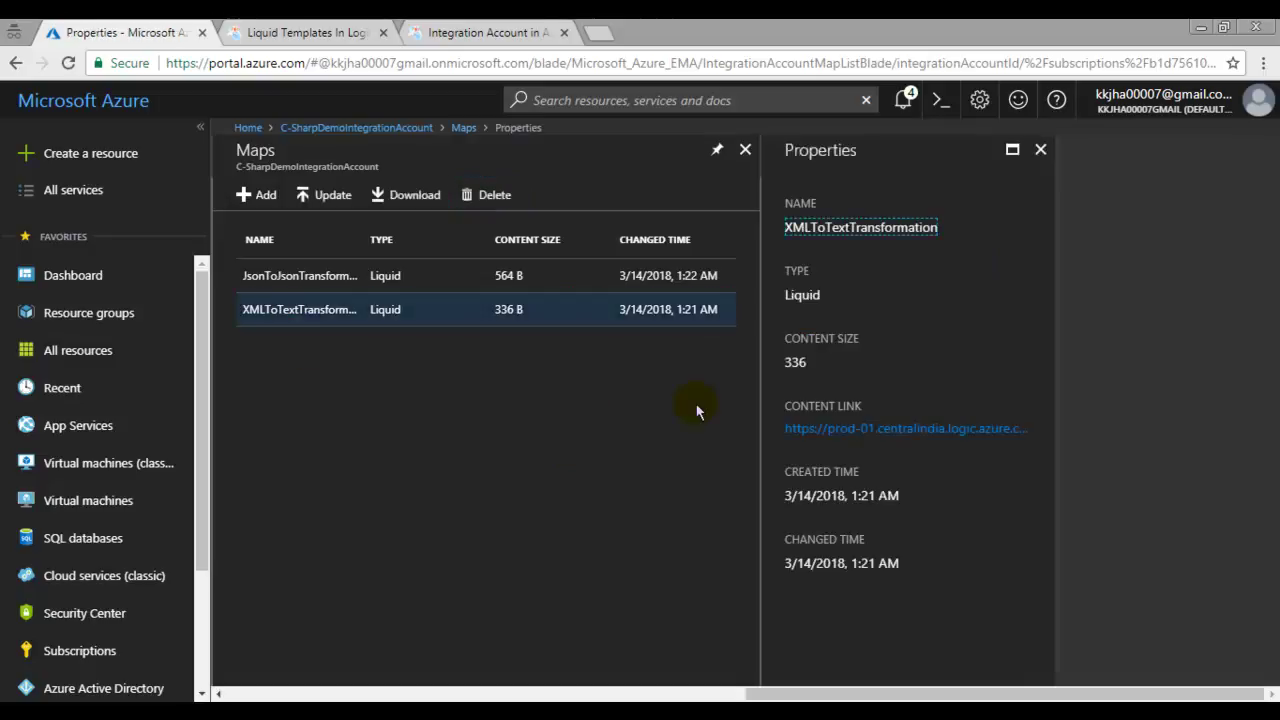
pyautogui.click(409, 197)
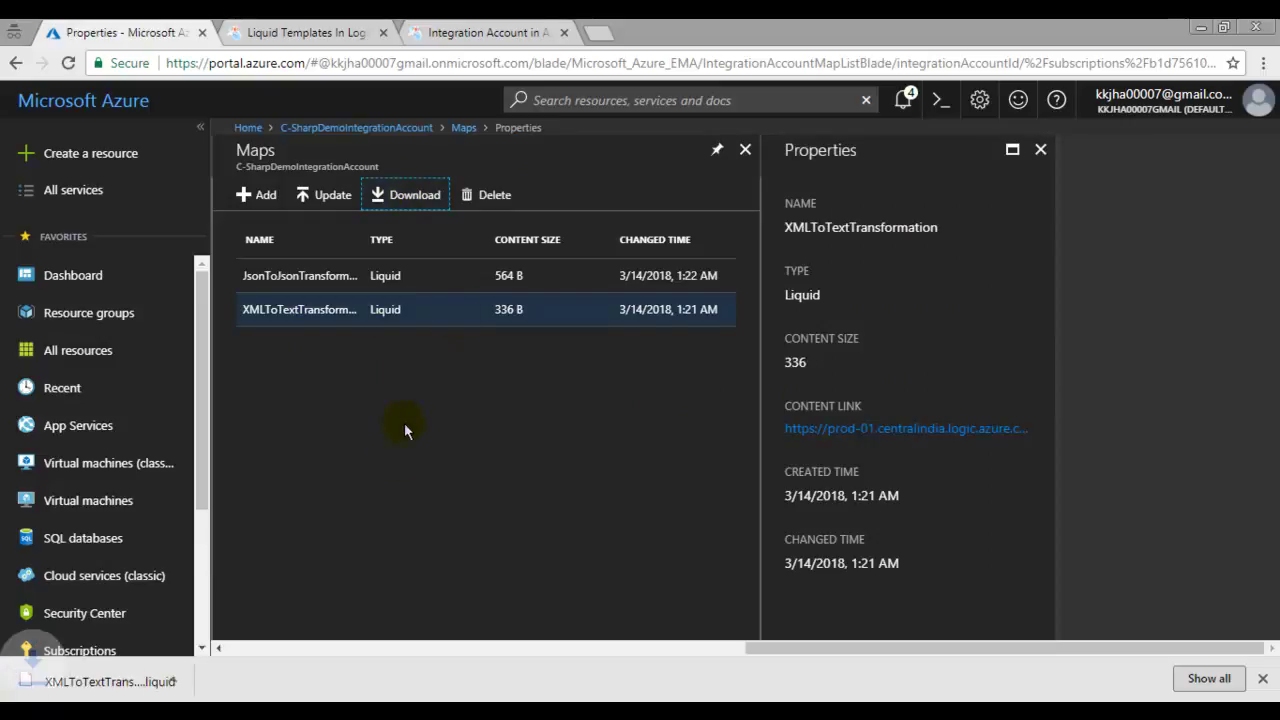
pyautogui.rightClick(108, 681)
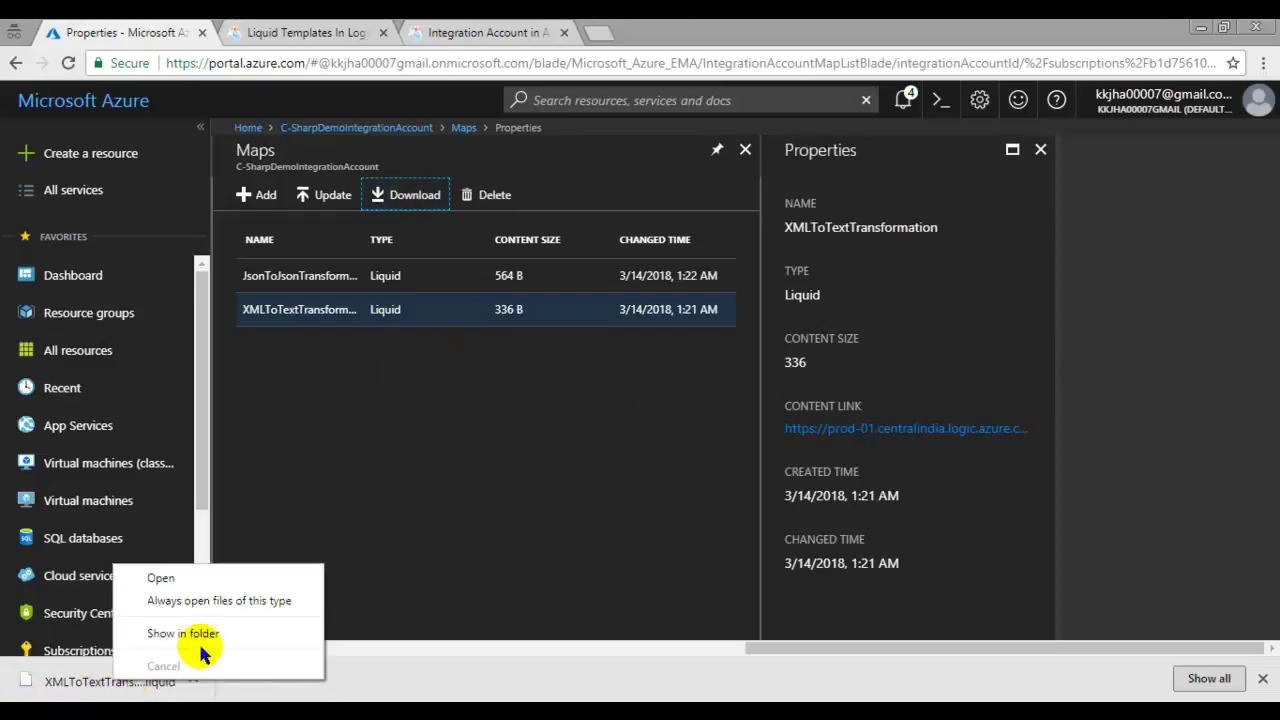
pyautogui.click(546, 542)
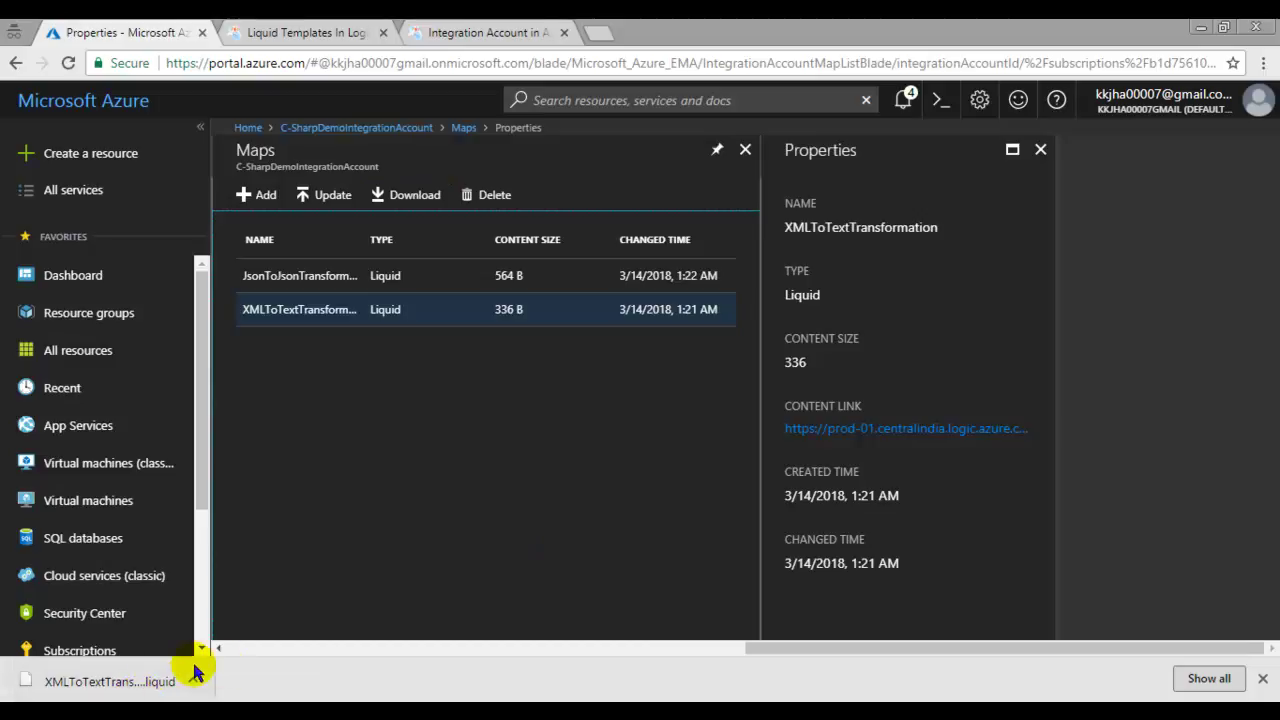
pyautogui.click(1262, 678)
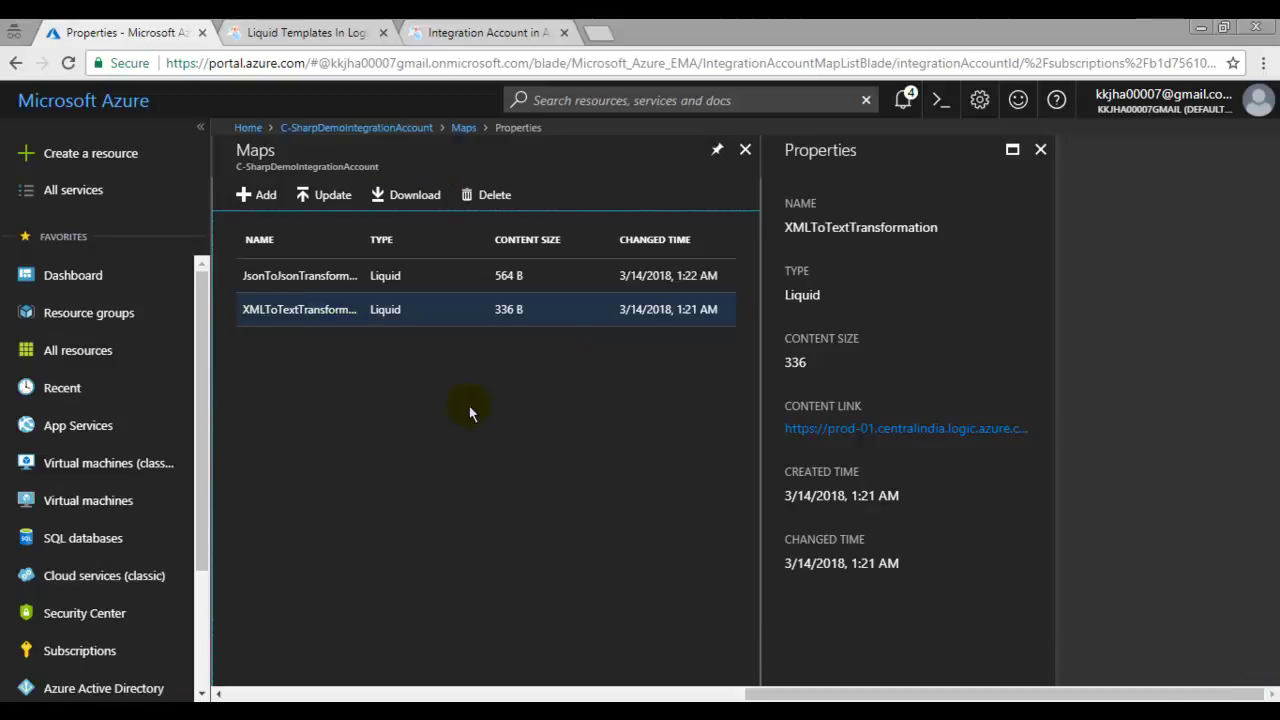
# Close the map properties, the Maps list and the integration account to return to the dashboard.
pyautogui.click(1040, 149)
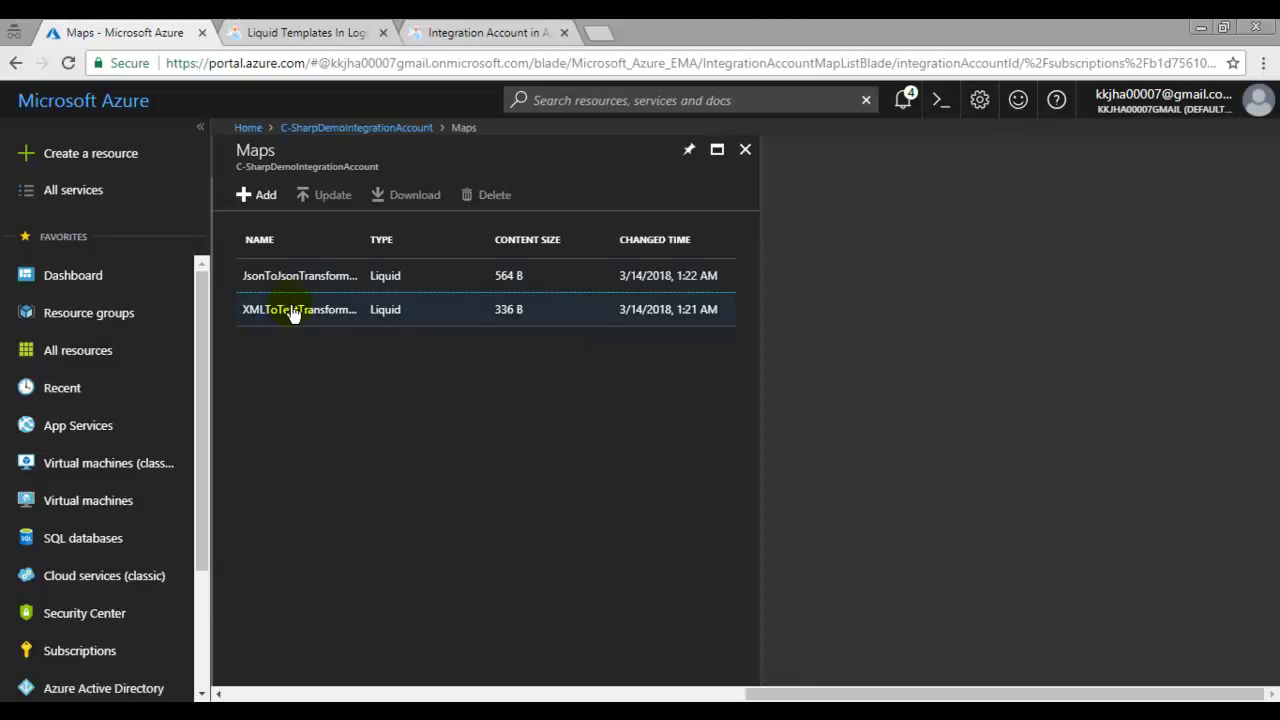
pyautogui.click(745, 151)
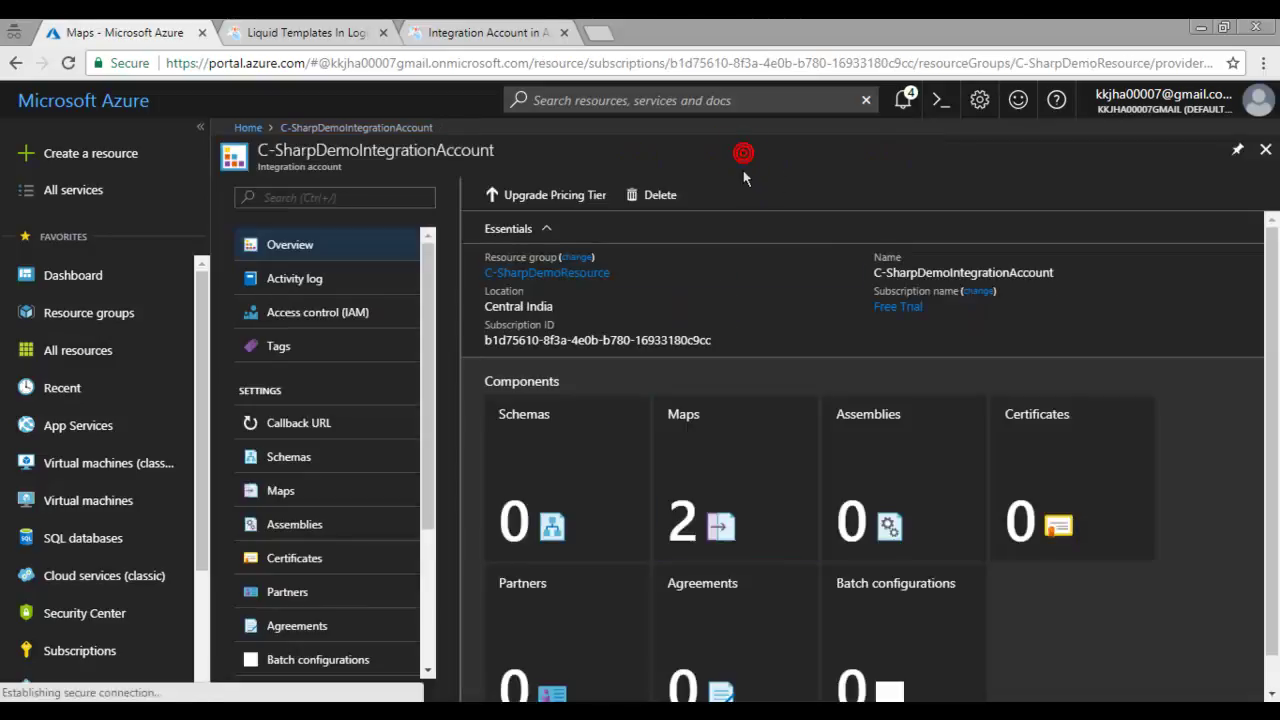
pyautogui.click(1265, 152)
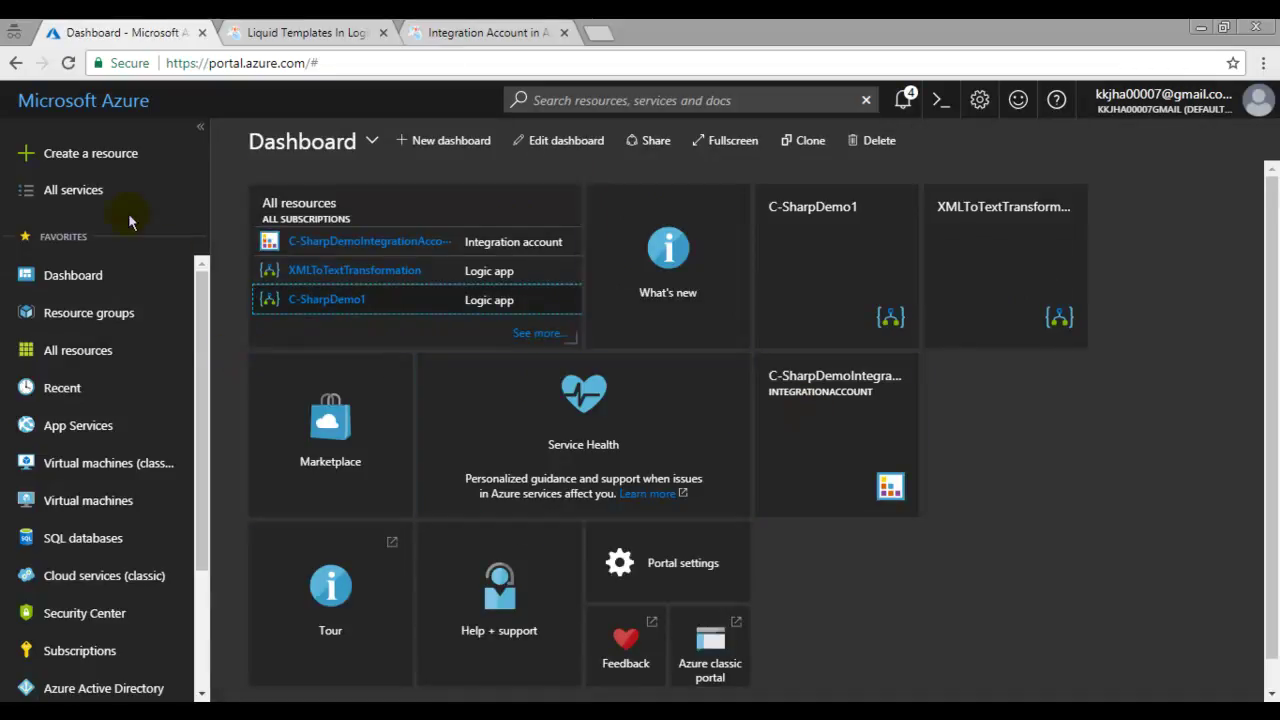
# Filter all services for "Logic", open the list of Logic apps to view it, and return to the dashboard.
pyautogui.click(76, 192)
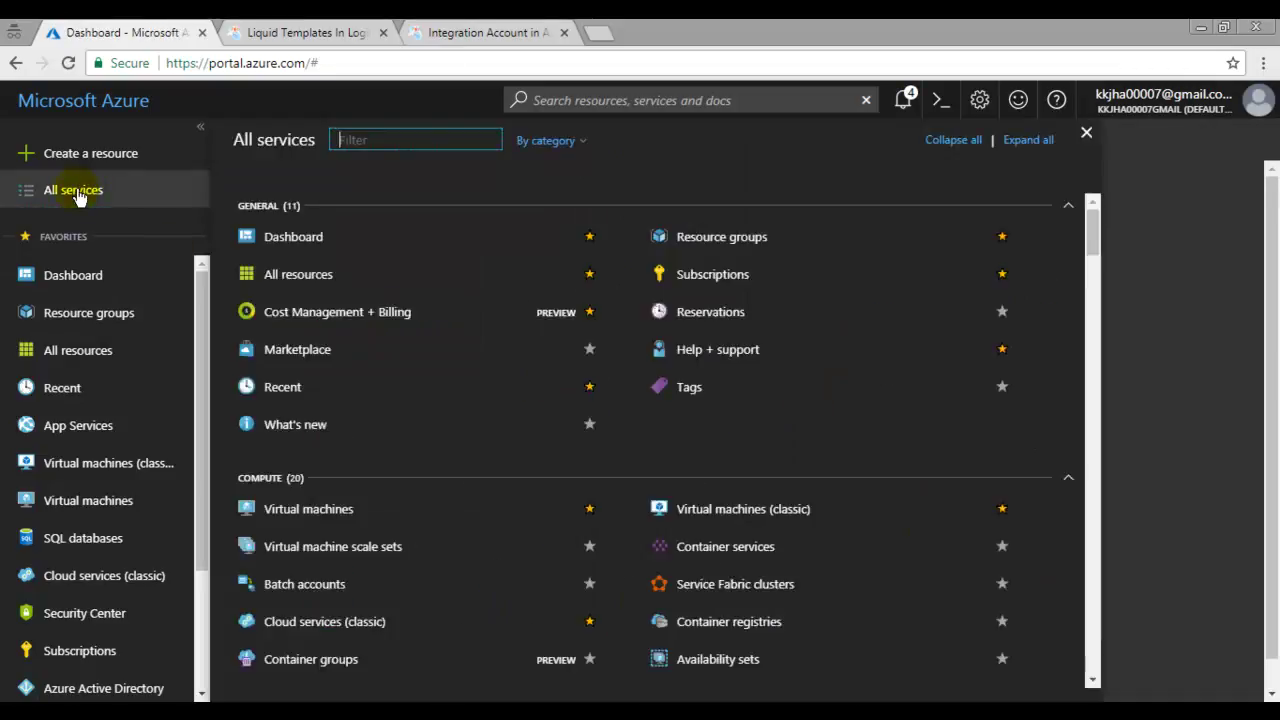
pyautogui.click(362, 138)
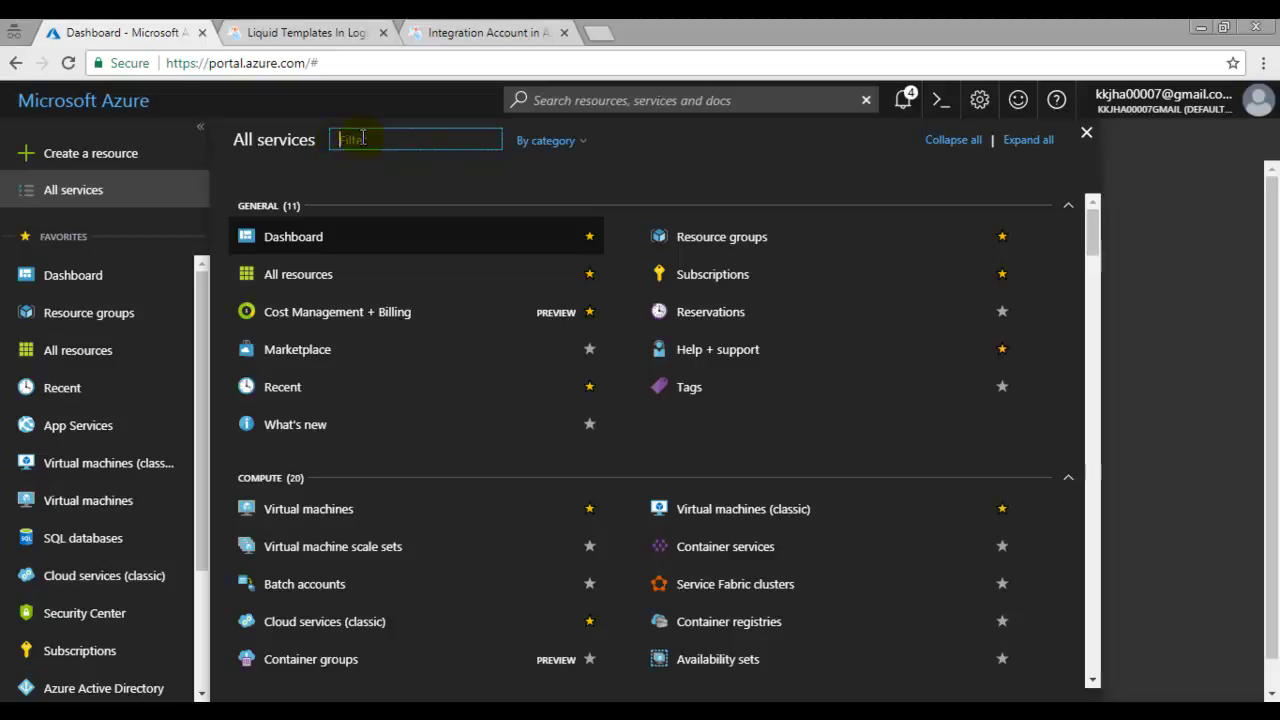
pyautogui.write('Logic')
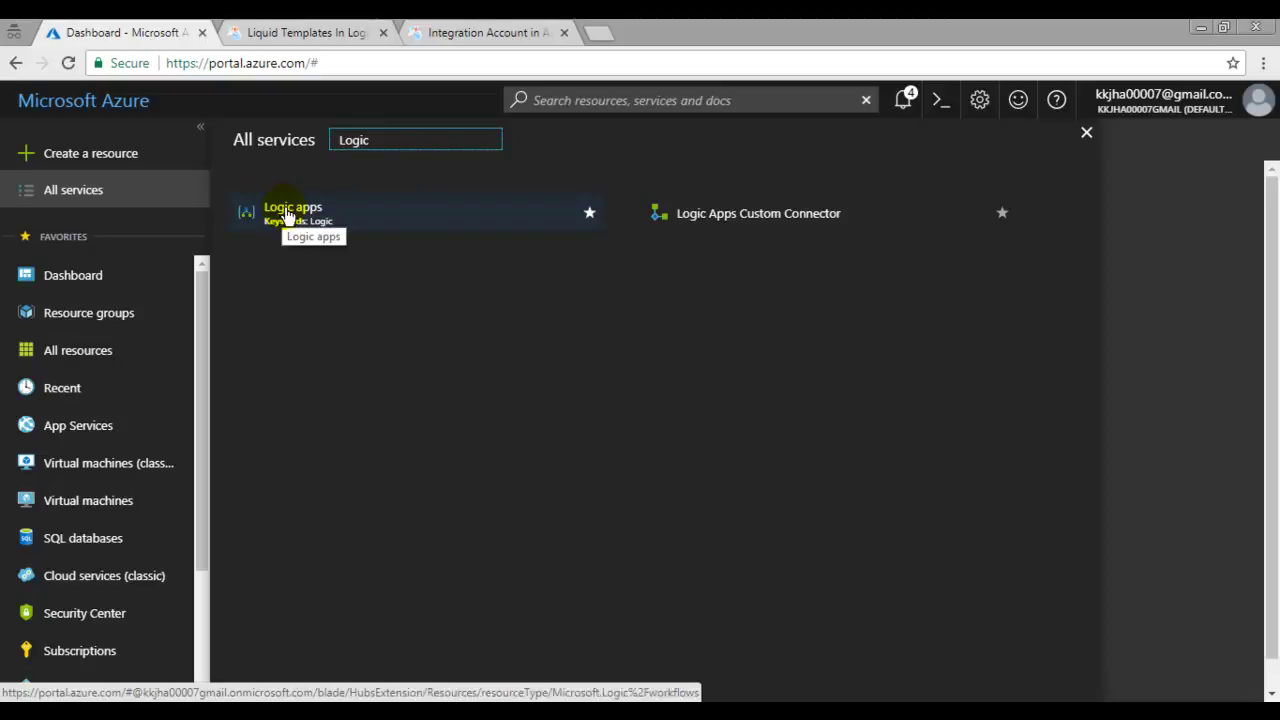
pyautogui.click(287, 215)
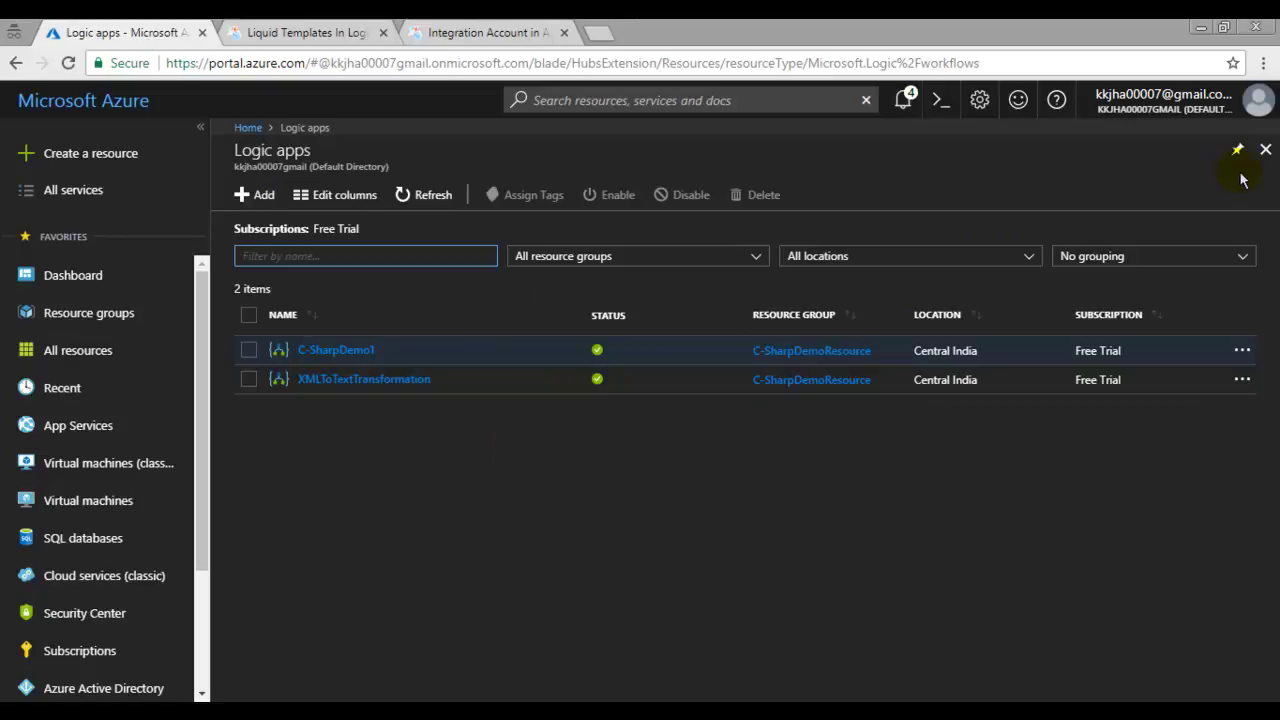
pyautogui.click(1265, 152)
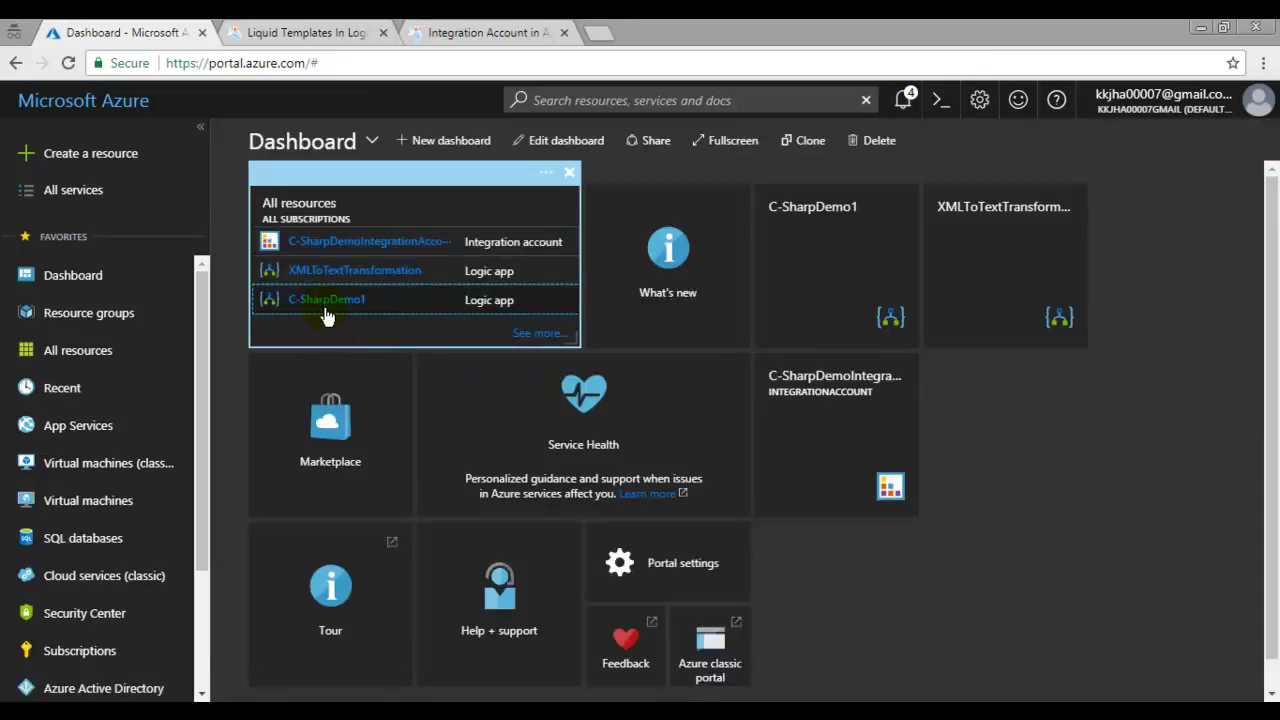
# Open the XMLToTextTransformation logic app's workflow settings and select C-SharpDemoIntegrationAccount as its integration account.
pyautogui.click(374, 278)
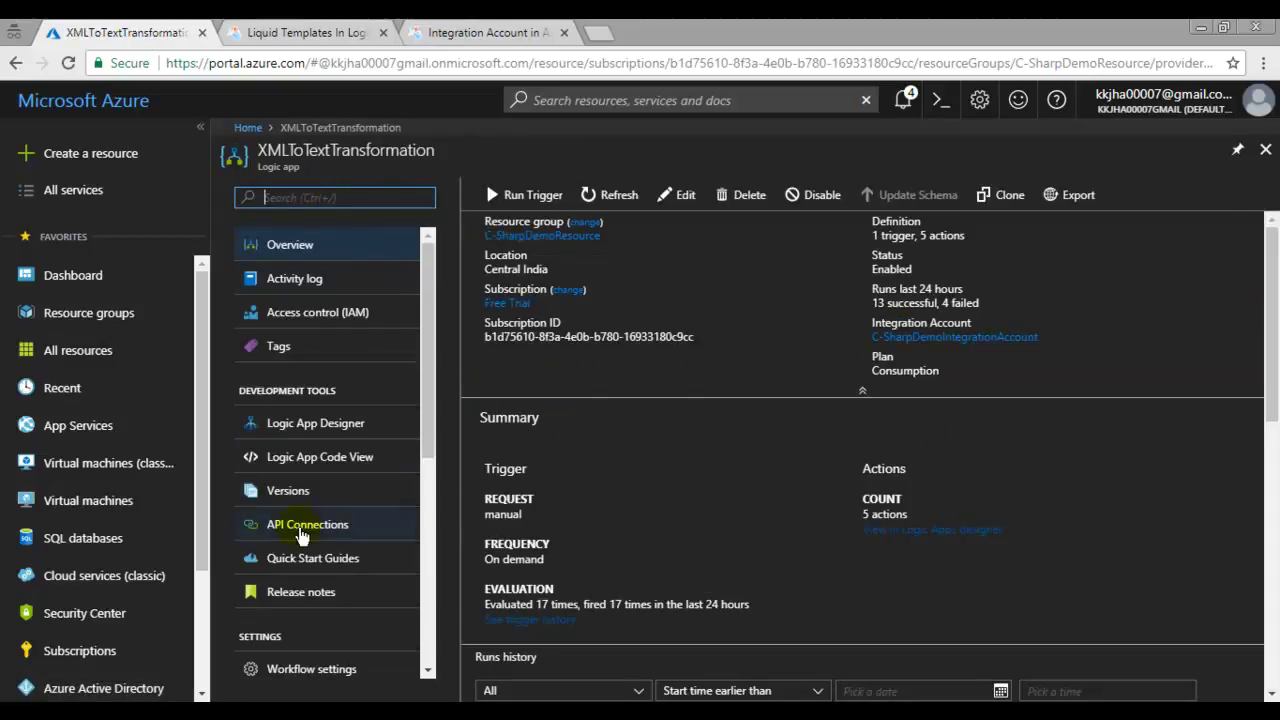
pyautogui.scroll(-5, 302, 537)
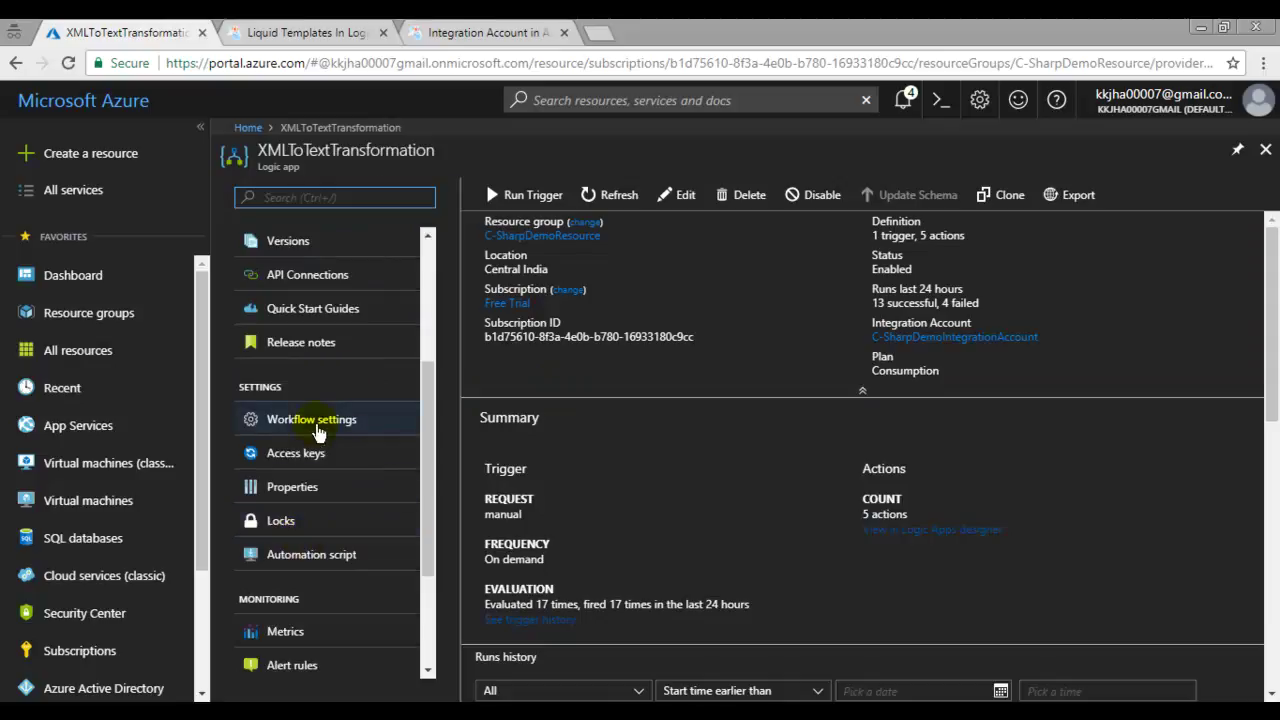
pyautogui.click(316, 440)
pyautogui.scroll(-2, 890, 458)
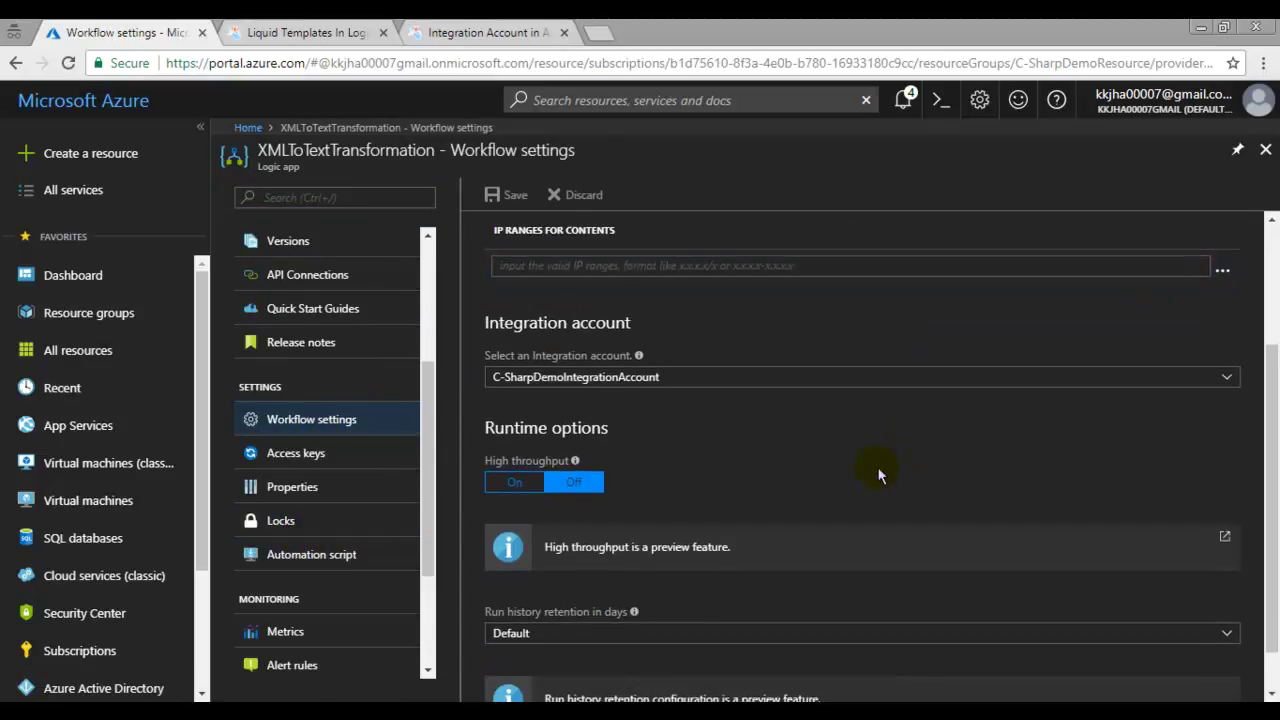
pyautogui.click(1224, 380)
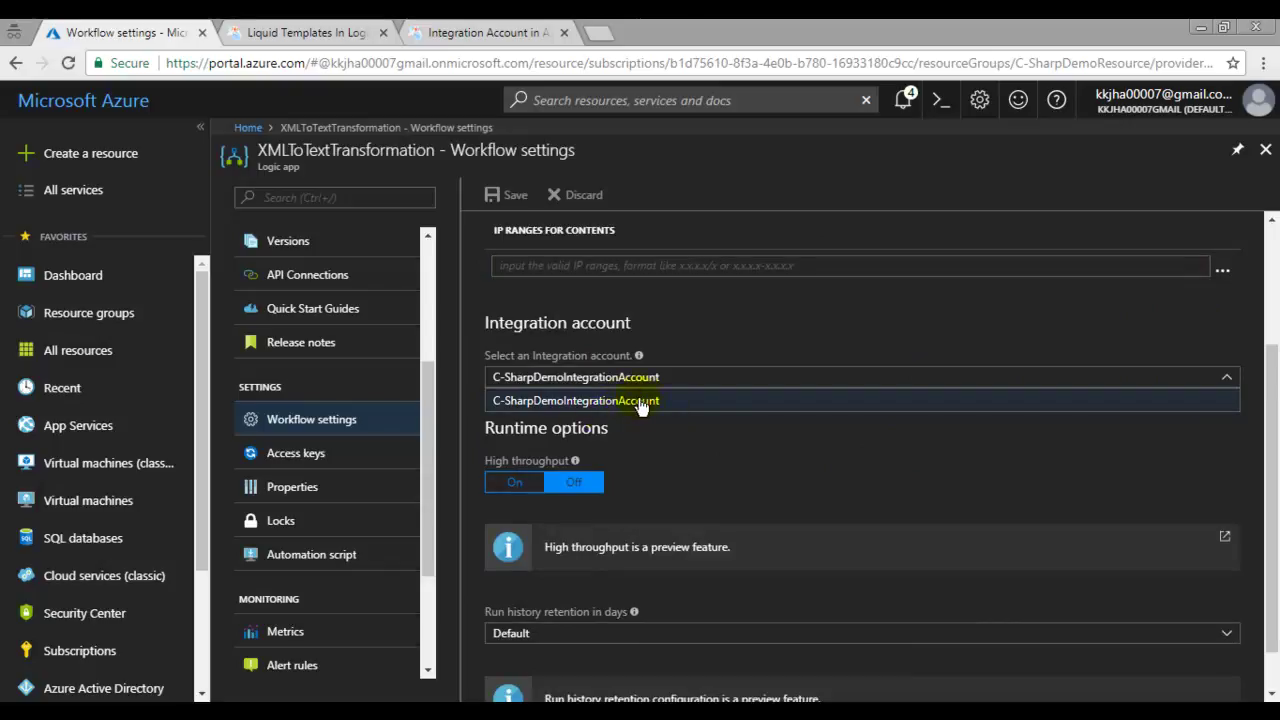
pyautogui.click(788, 402)
pyautogui.click(663, 376)
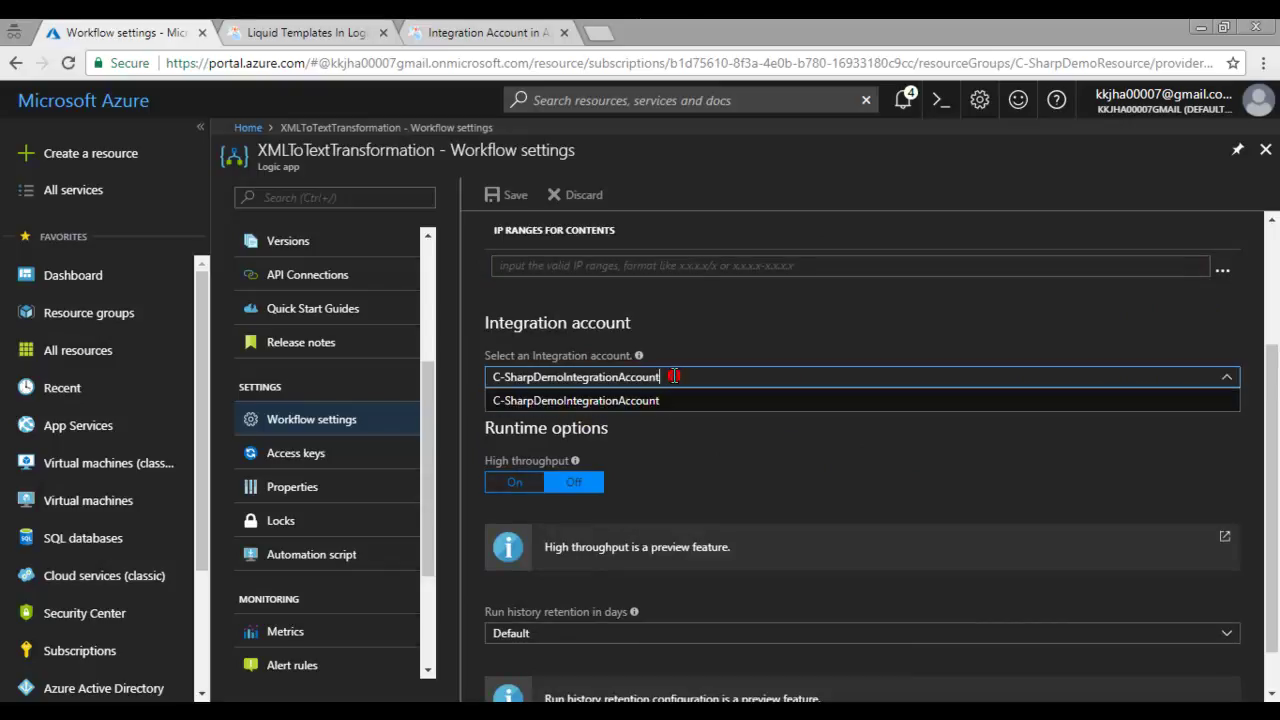
pyautogui.click(600, 443)
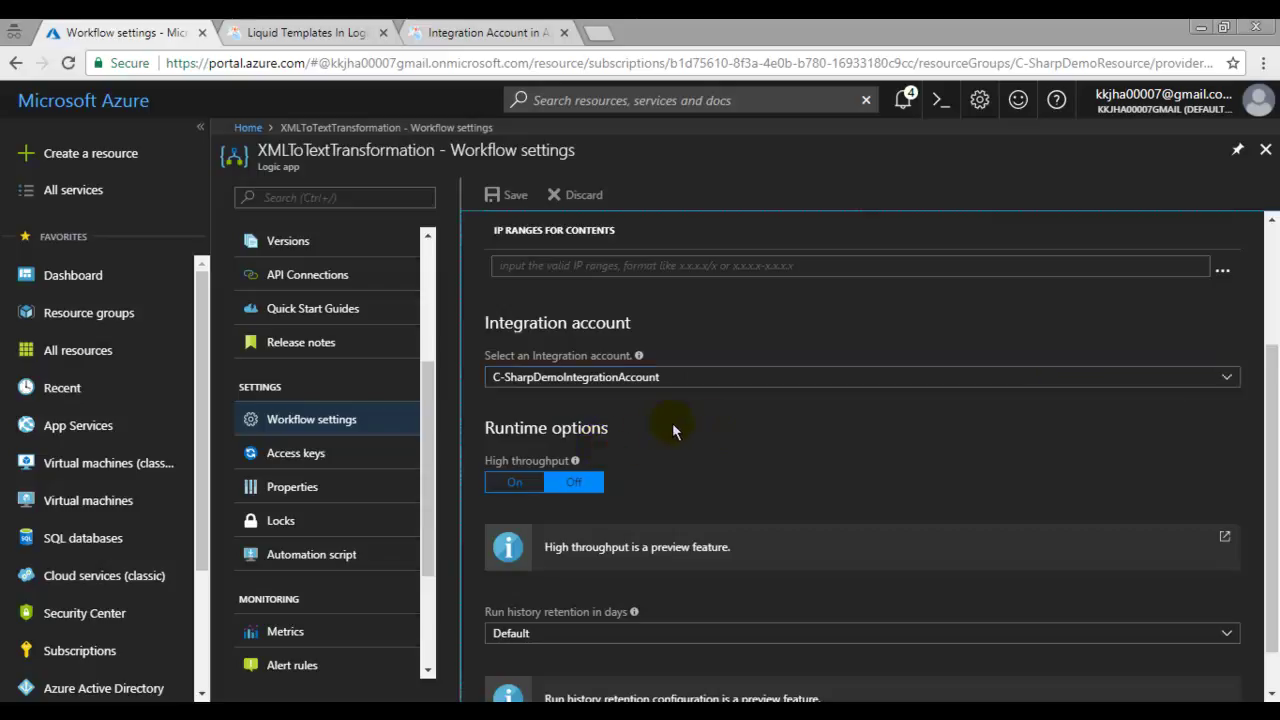
pyautogui.scroll(1, 680, 385)
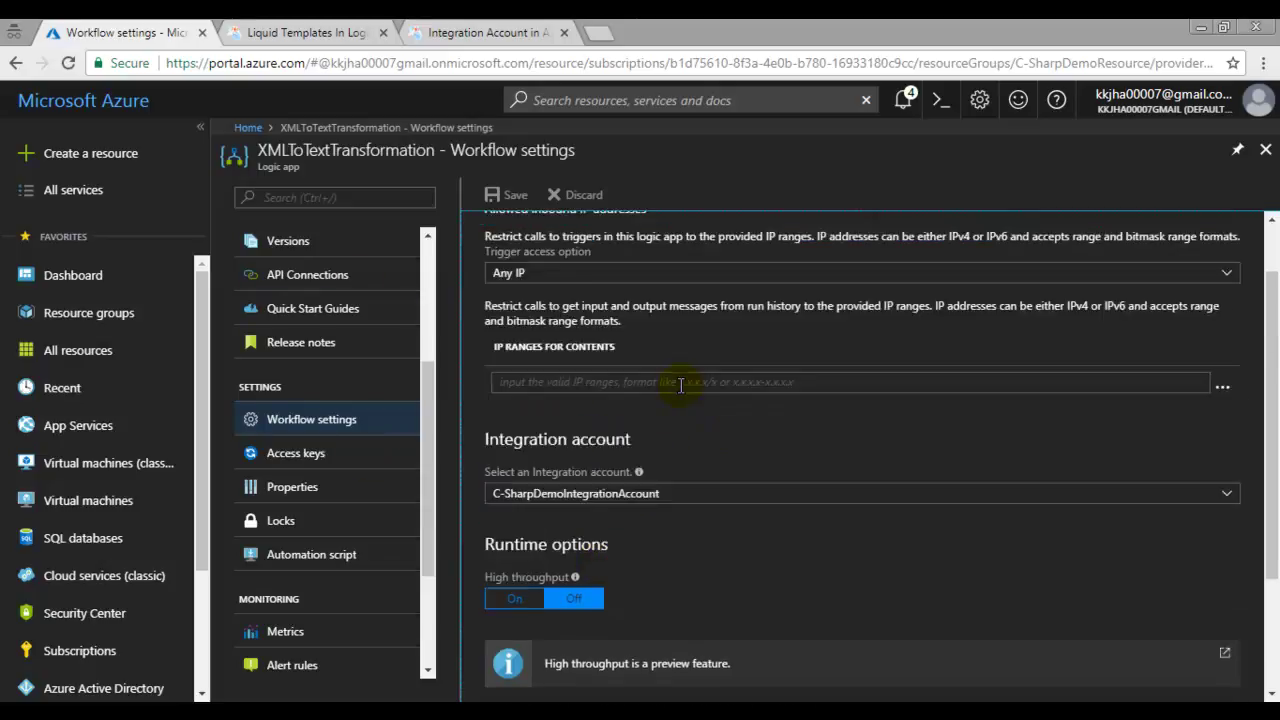
pyautogui.scroll(1, 660, 430)
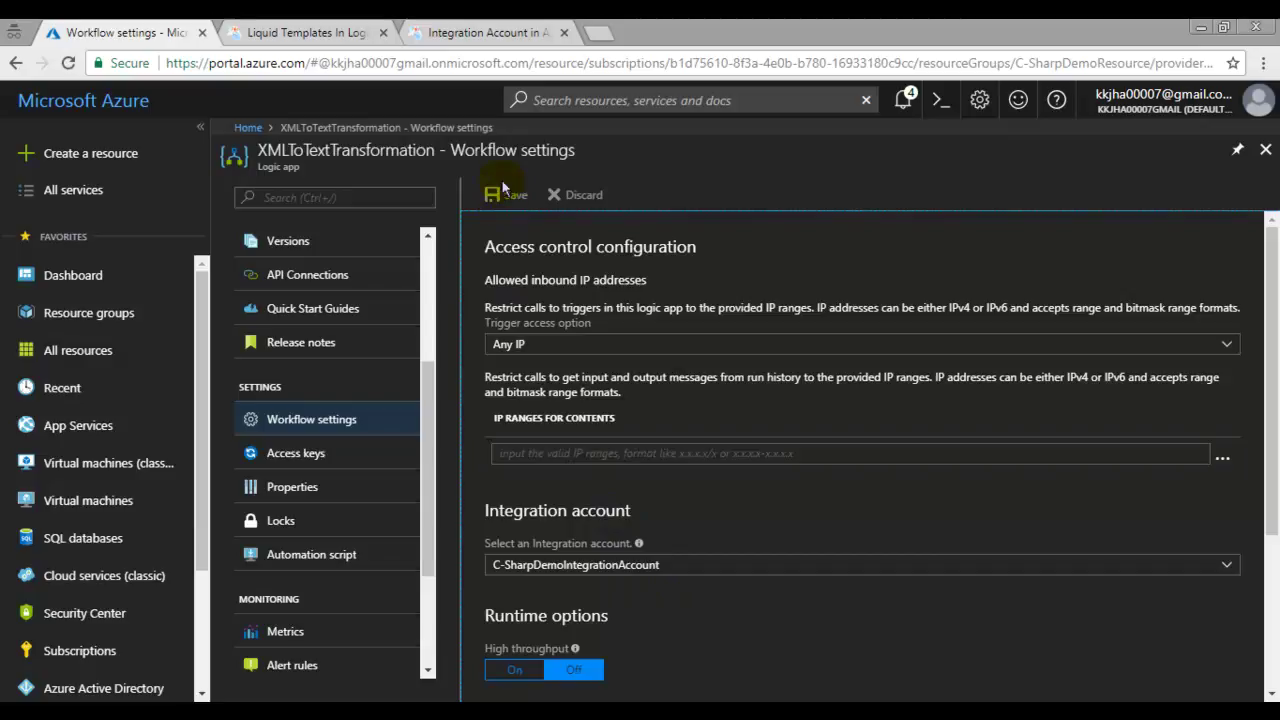
# Open the XMLToTextTransformation workflow in the Logic App Designer and collapse its Condition block.
pyautogui.moveTo(432, 390); pyautogui.dragTo(424, 280)
pyautogui.click(336, 398)
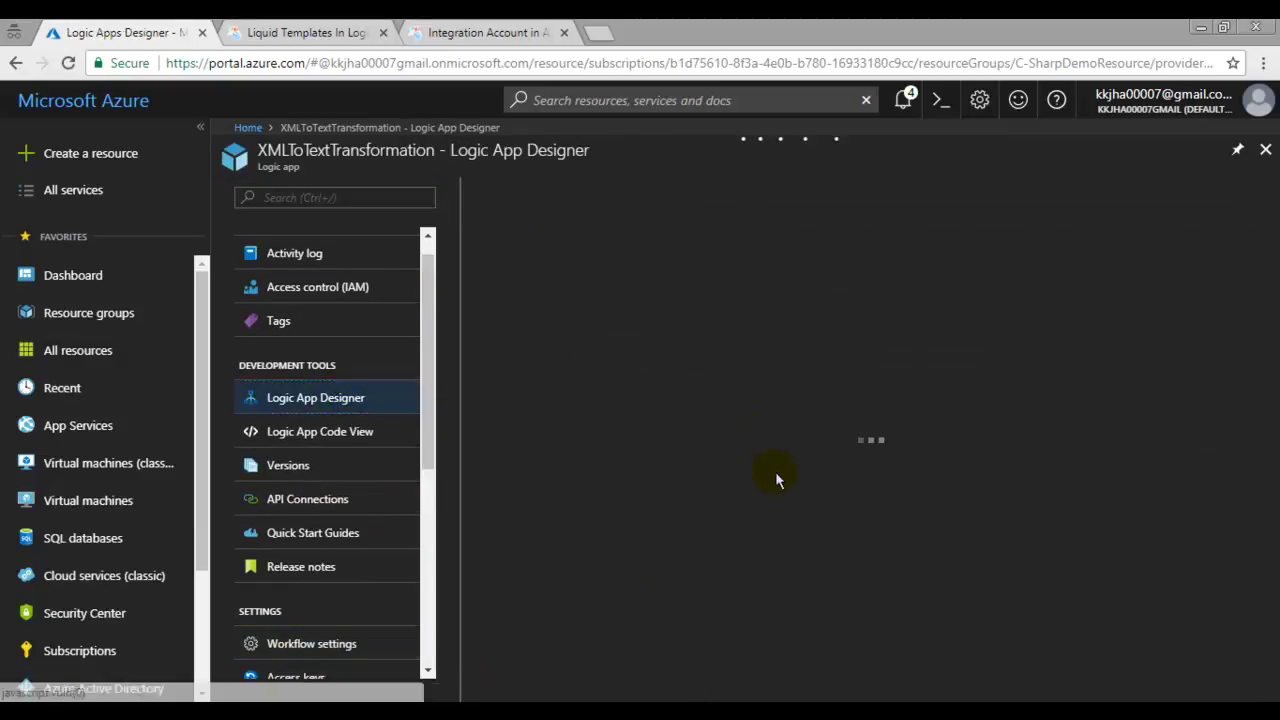
pyautogui.scroll(5, 555, 410)
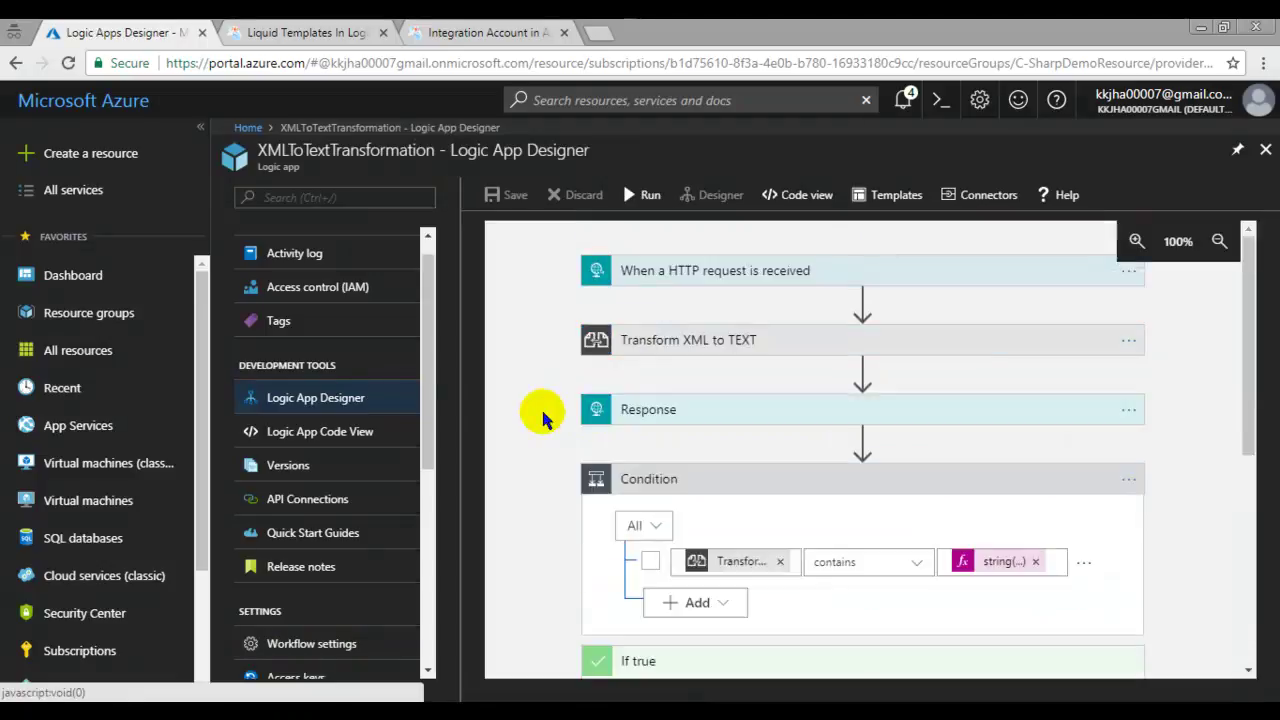
pyautogui.click(760, 476)
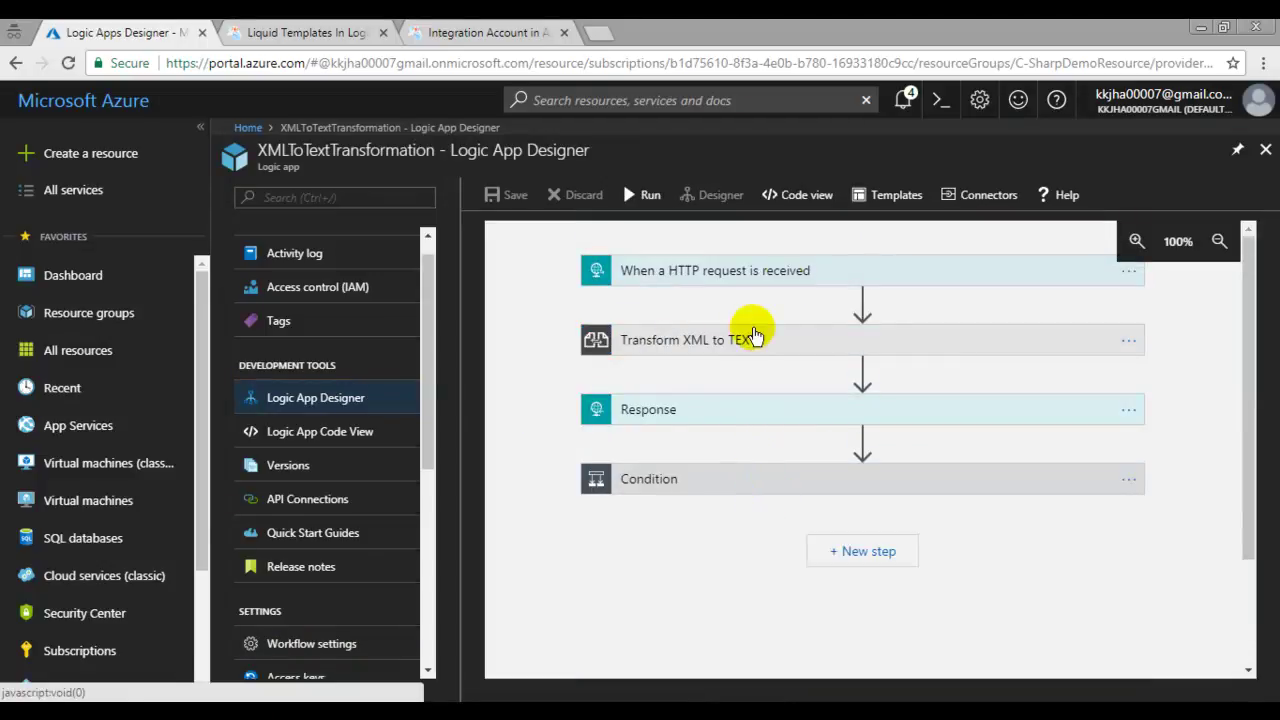
# Examine the HTTP request trigger's POST URL and request body JSON schema, dismissing the Content-Type reminder.
pyautogui.click(755, 271)
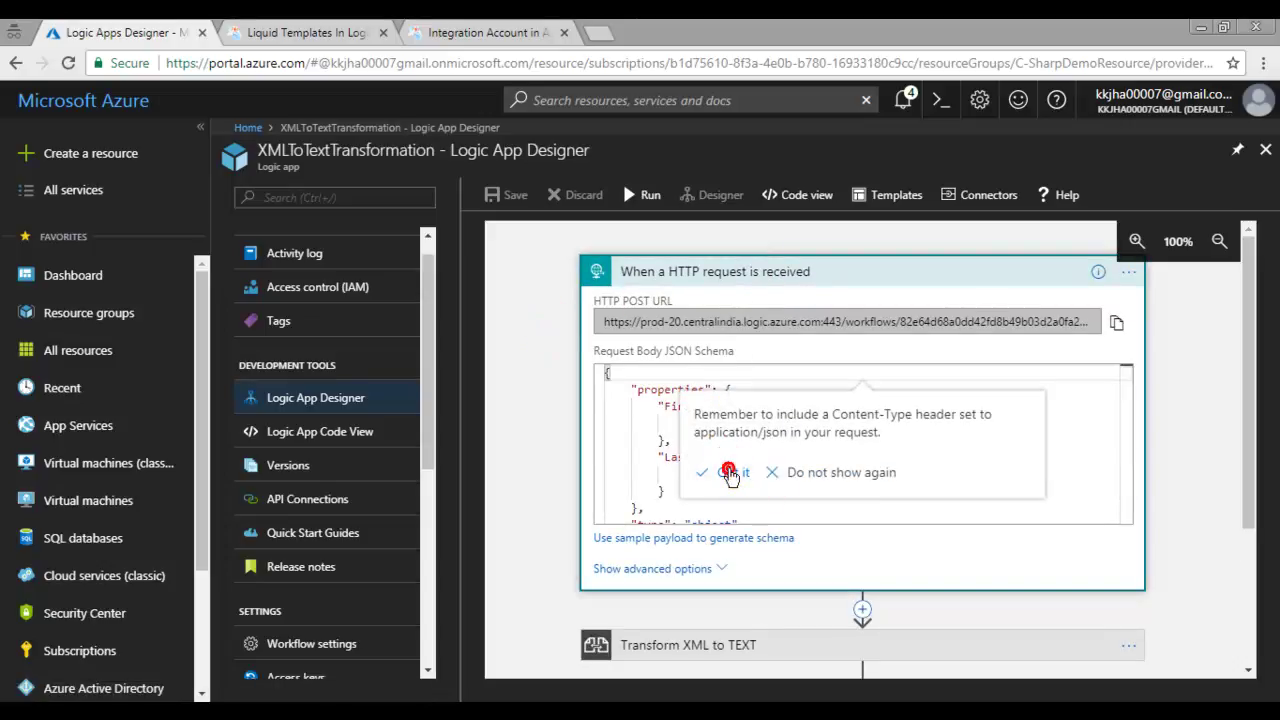
pyautogui.click(733, 476)
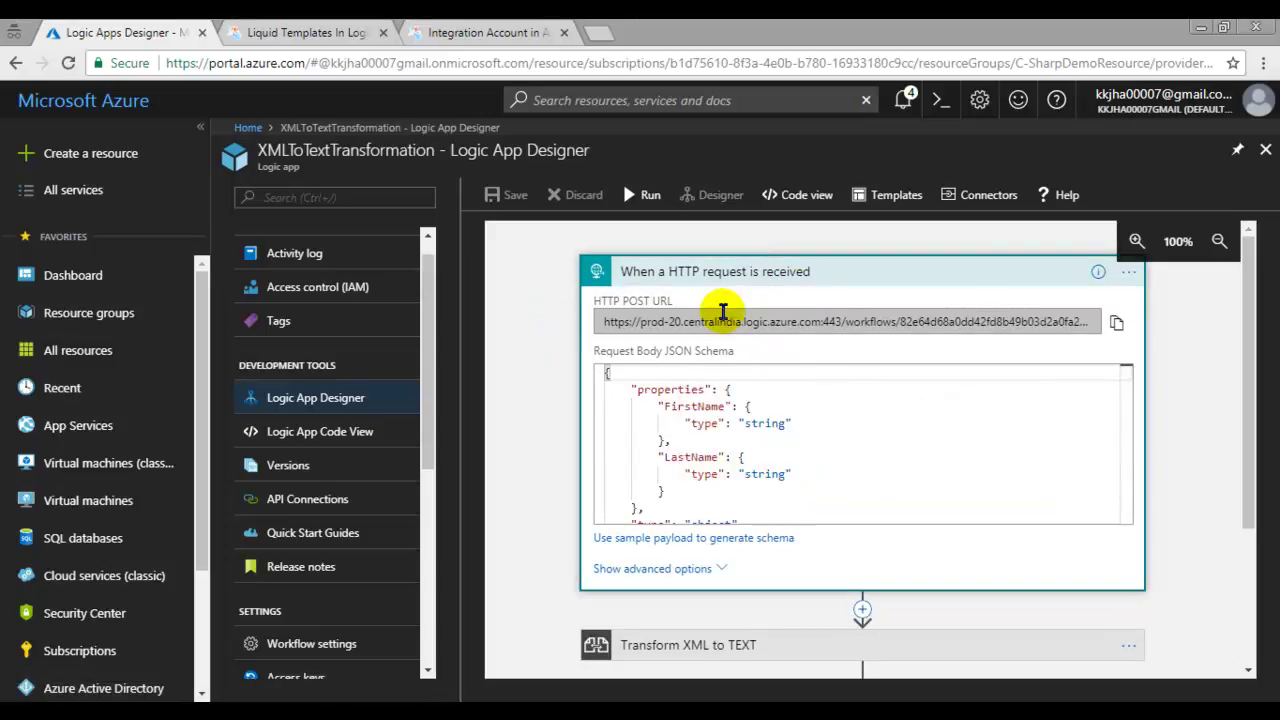
pyautogui.click(729, 276)
# Select XMLToTextTransformation as the map in the Transform XML to TEXT action and collapse the action.
pyautogui.click(819, 352)
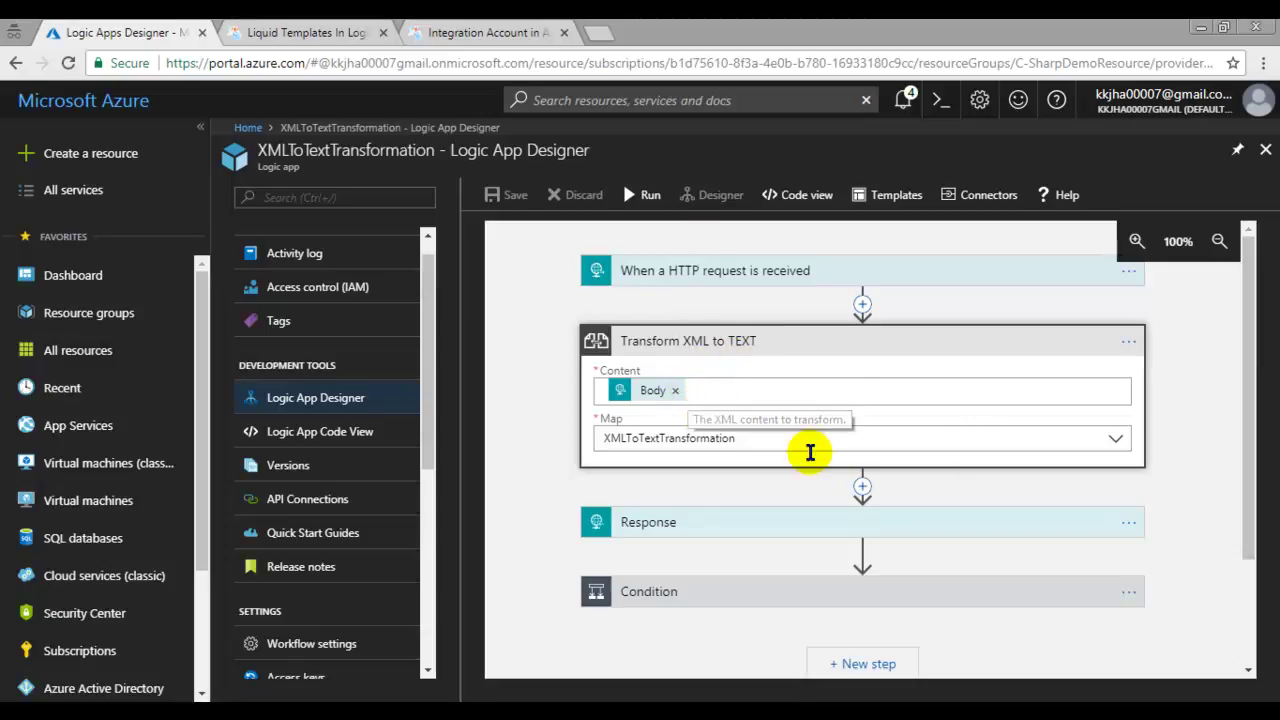
pyautogui.click(980, 443)
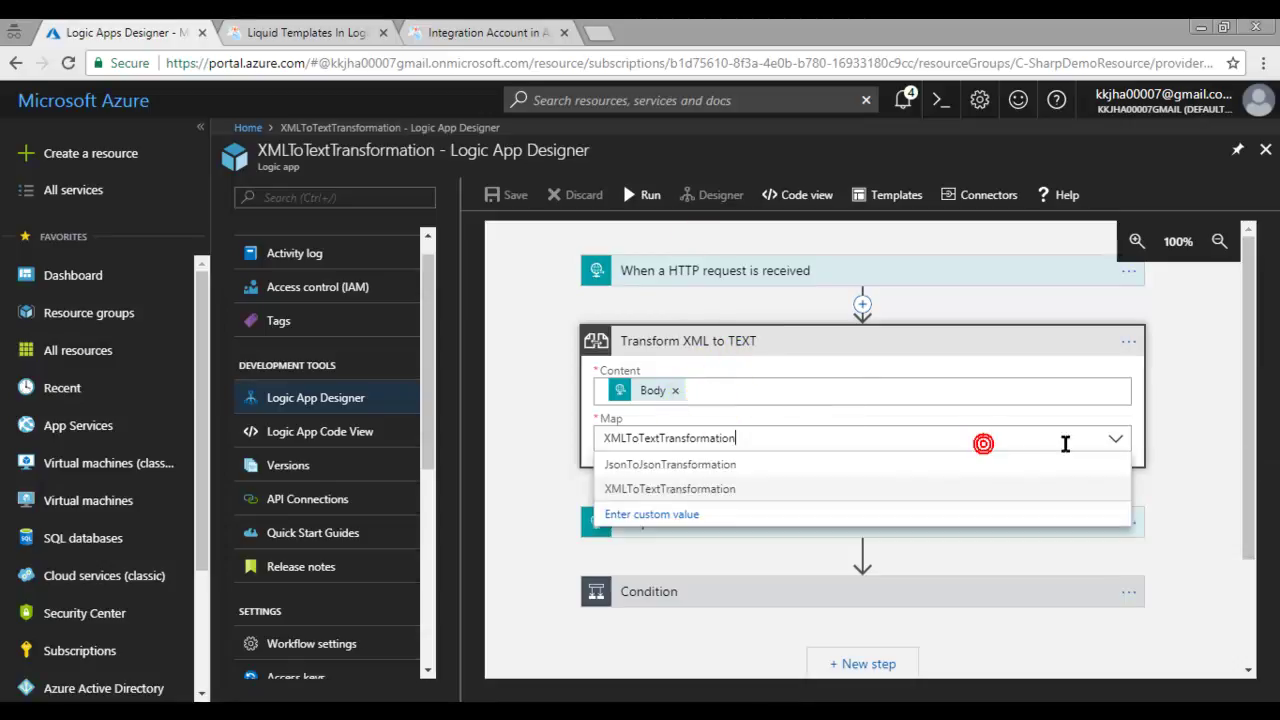
pyautogui.click(720, 490)
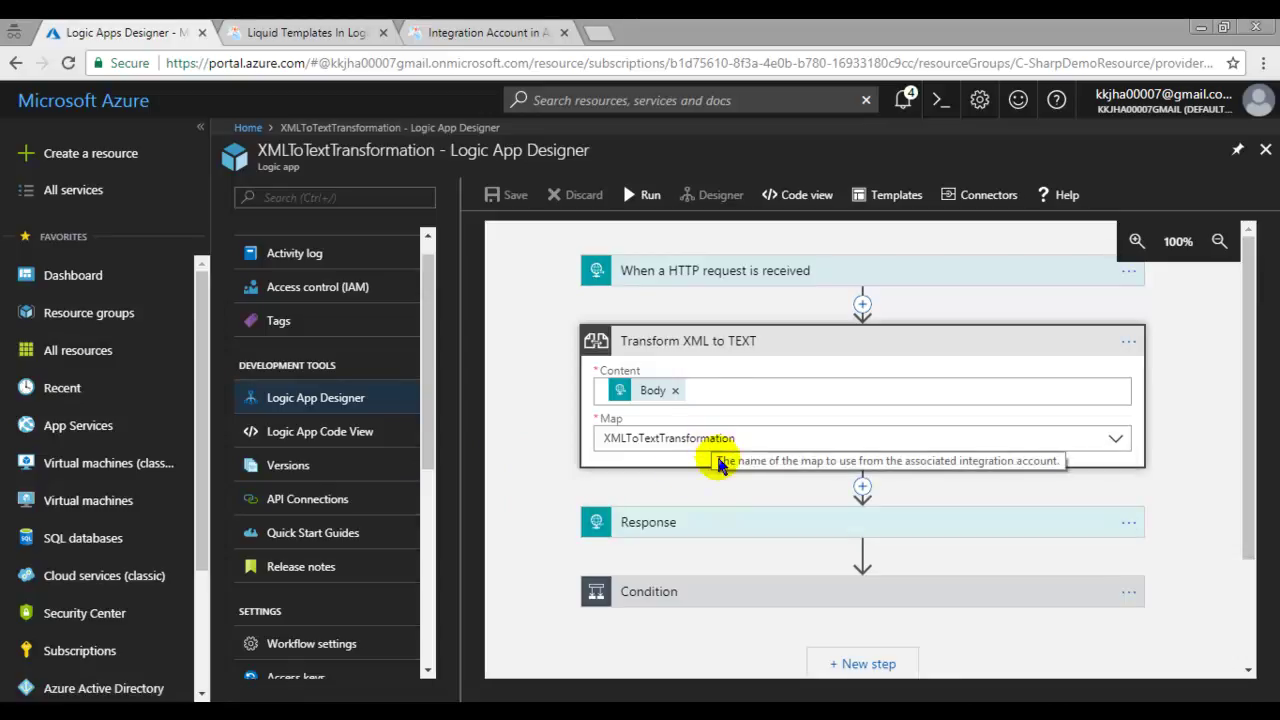
pyautogui.click(795, 340)
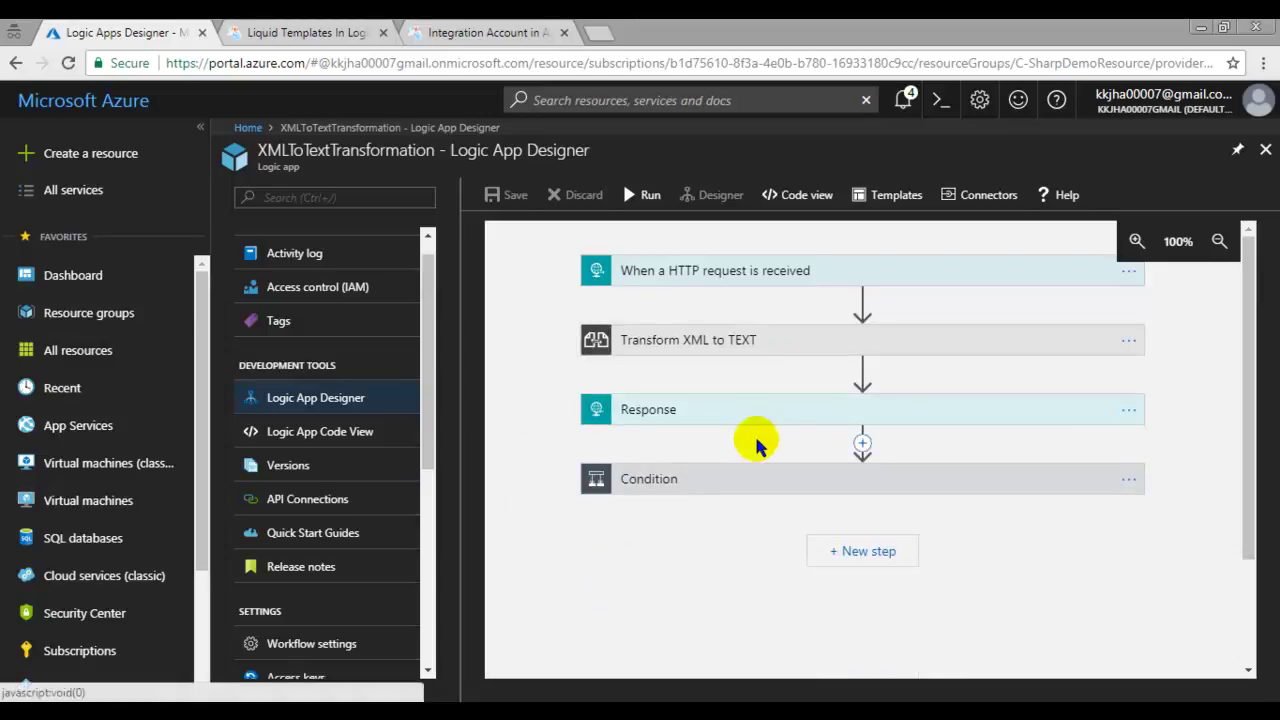
# Examine the Response action's status code, body and response body JSON schema.
pyautogui.click(731, 418)
pyautogui.scroll(-1, 545, 497)
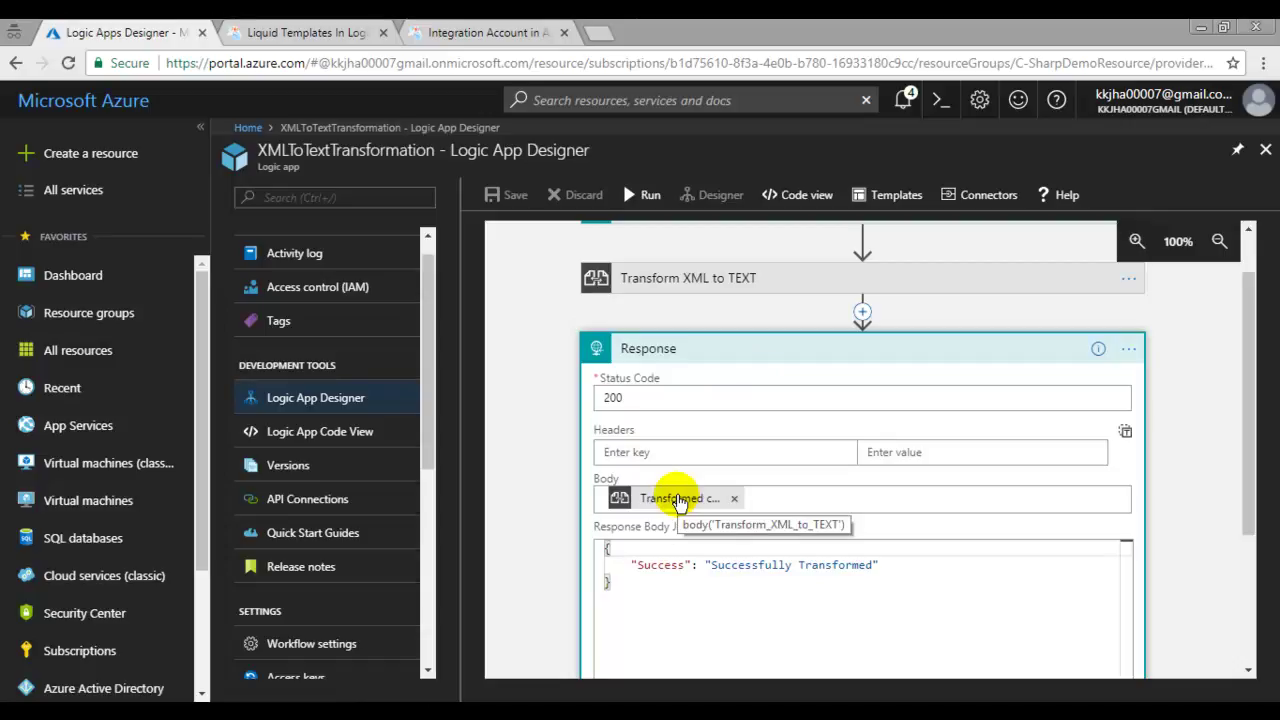
pyautogui.click(718, 348)
# Expand the Condition block and examine its contains rule and its If true and If false branches.
pyautogui.click(700, 420)
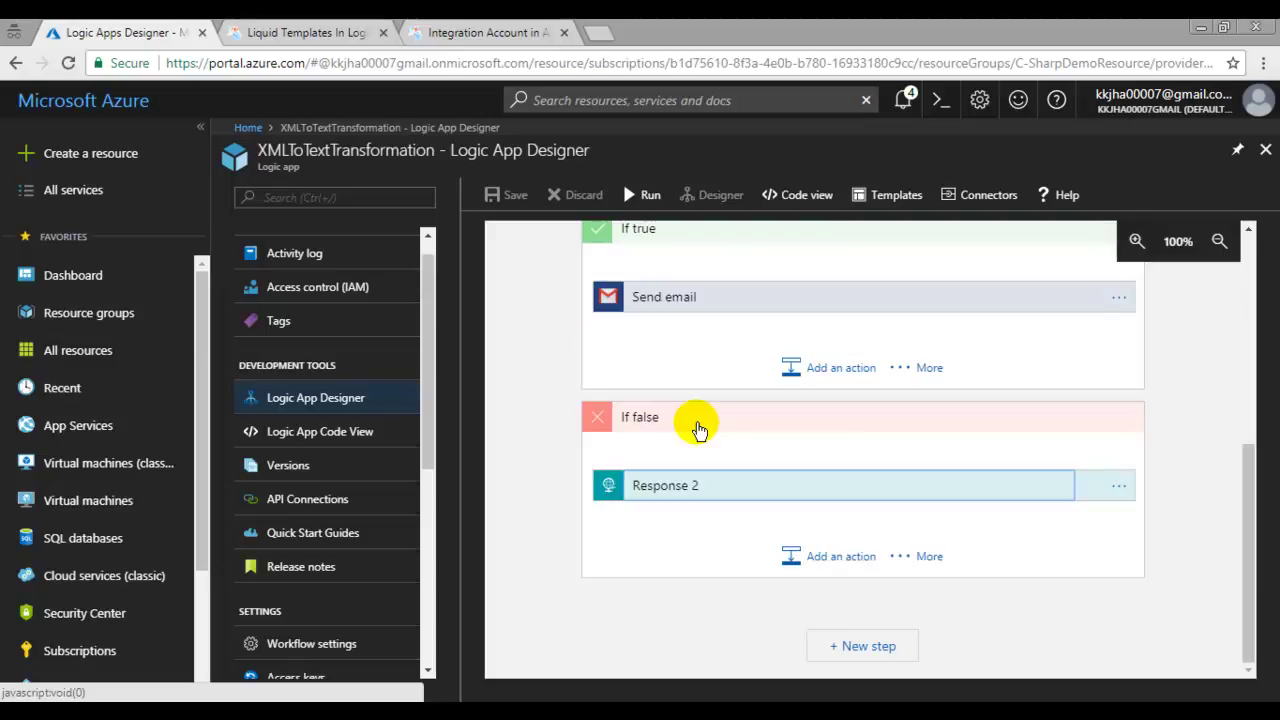
pyautogui.scroll(1, 580, 478)
pyautogui.scroll(3, 580, 478)
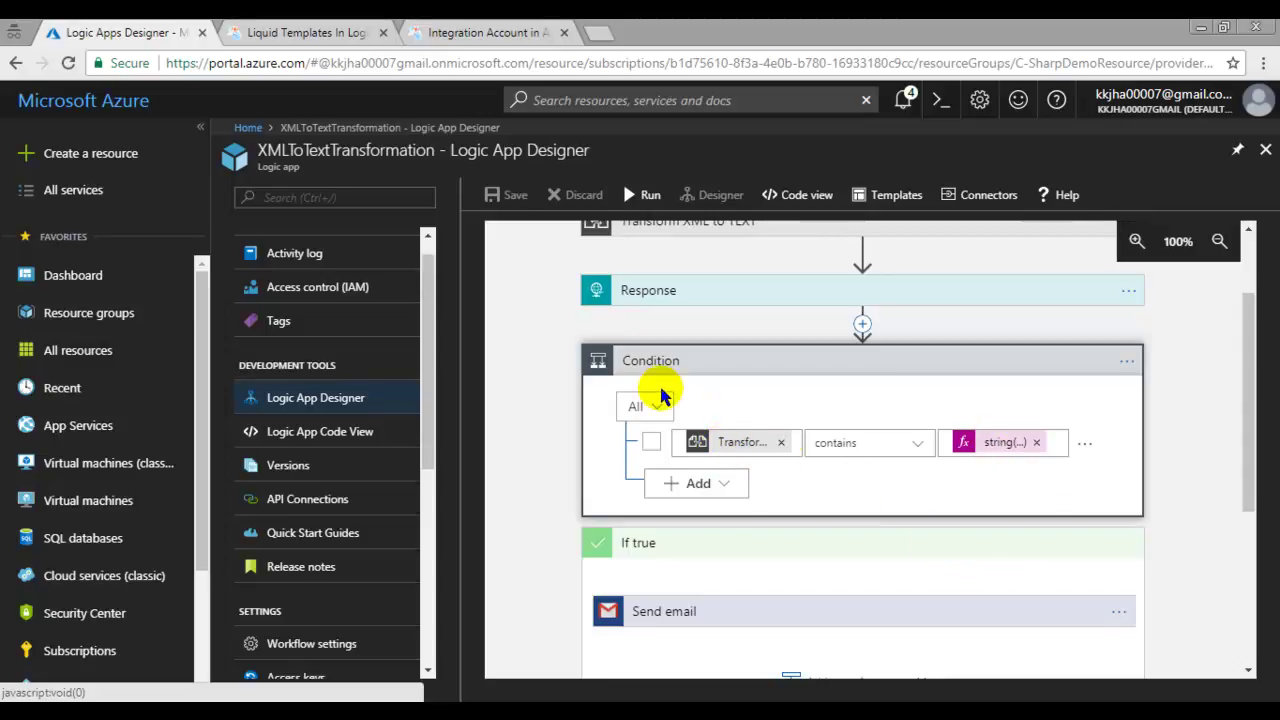
pyautogui.click(785, 366)
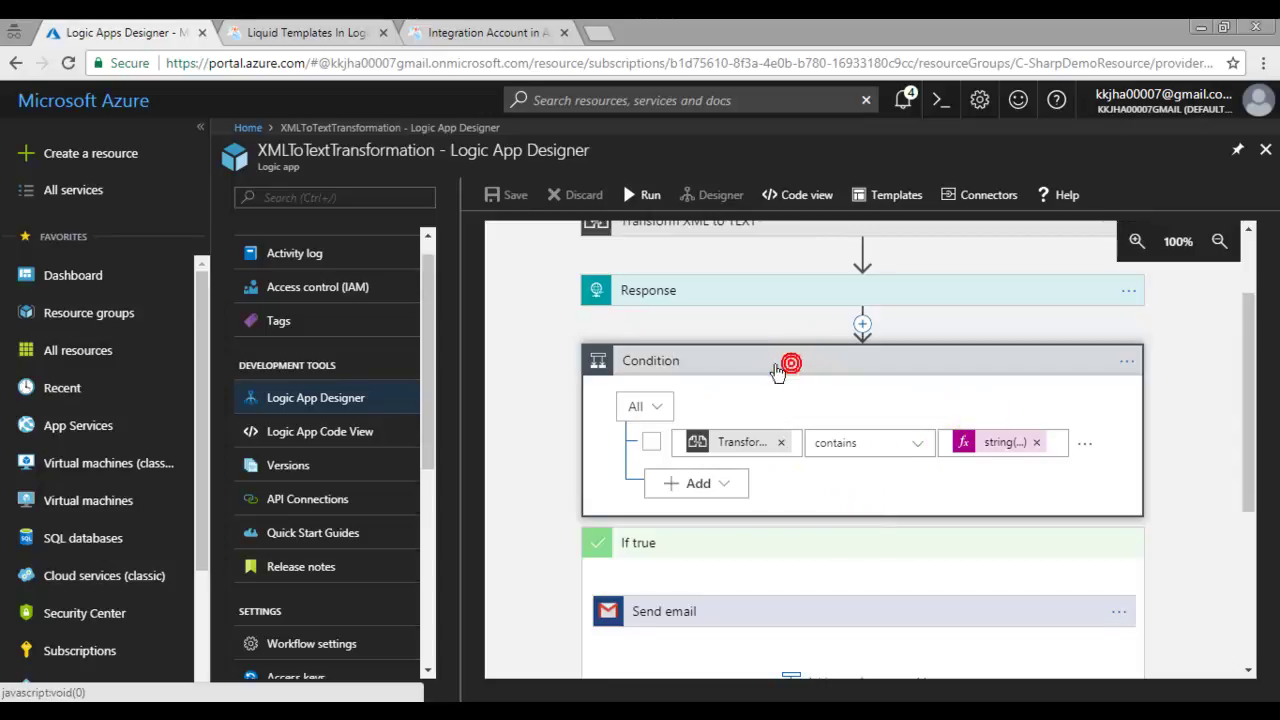
pyautogui.click(737, 366)
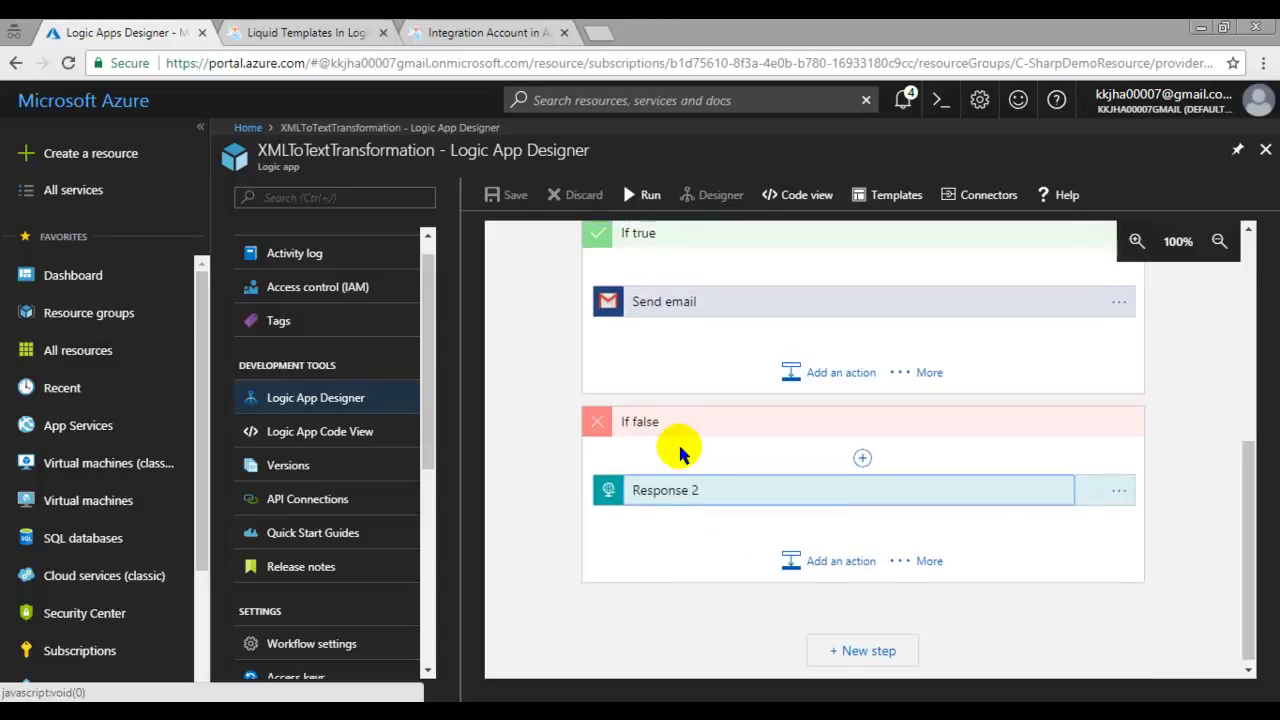
# Collapse the Condition block, then copy the HTTP POST URL from the When a HTTP request is received trigger.
pyautogui.scroll(1, 679, 453)
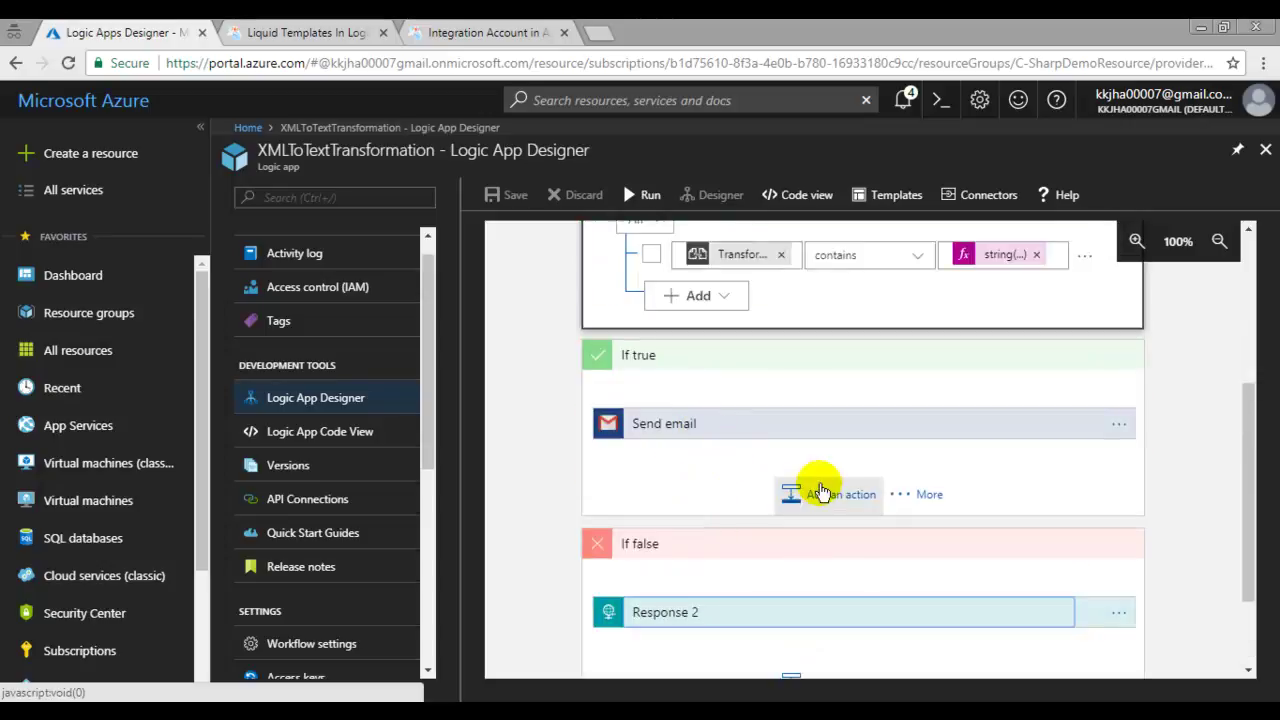
pyautogui.scroll(3, 663, 480)
pyautogui.click(731, 481)
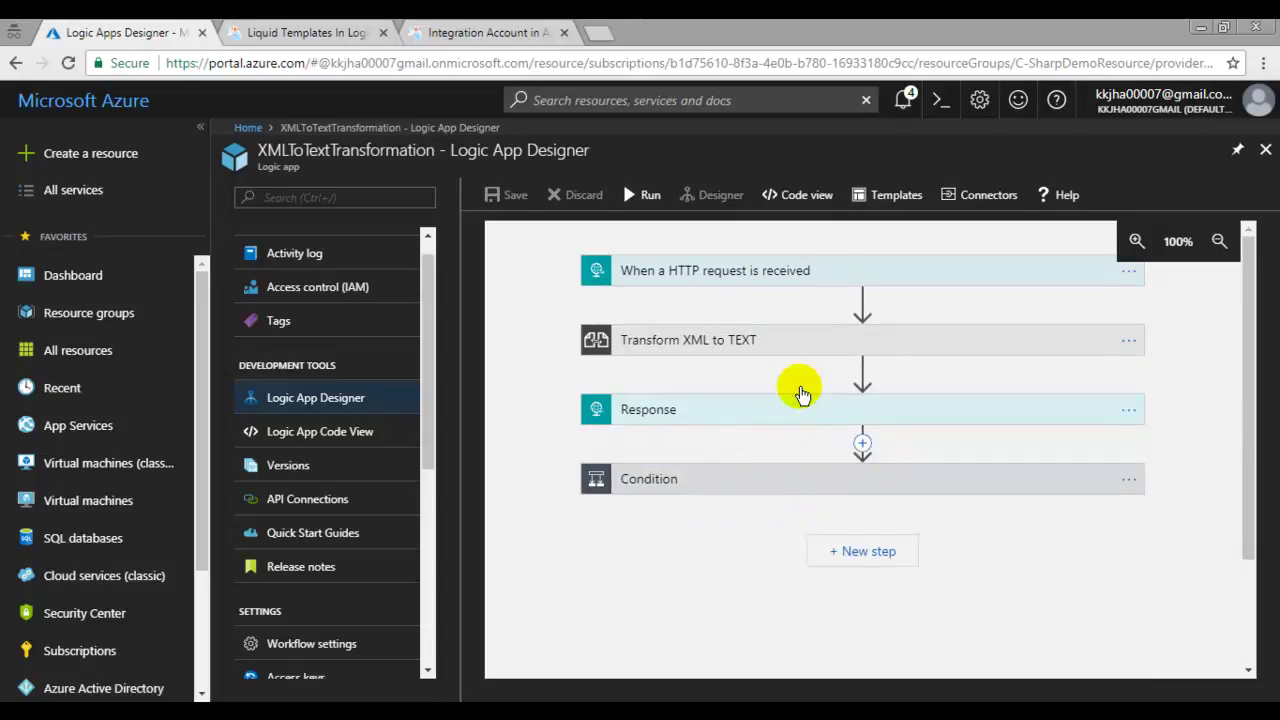
pyautogui.click(760, 274)
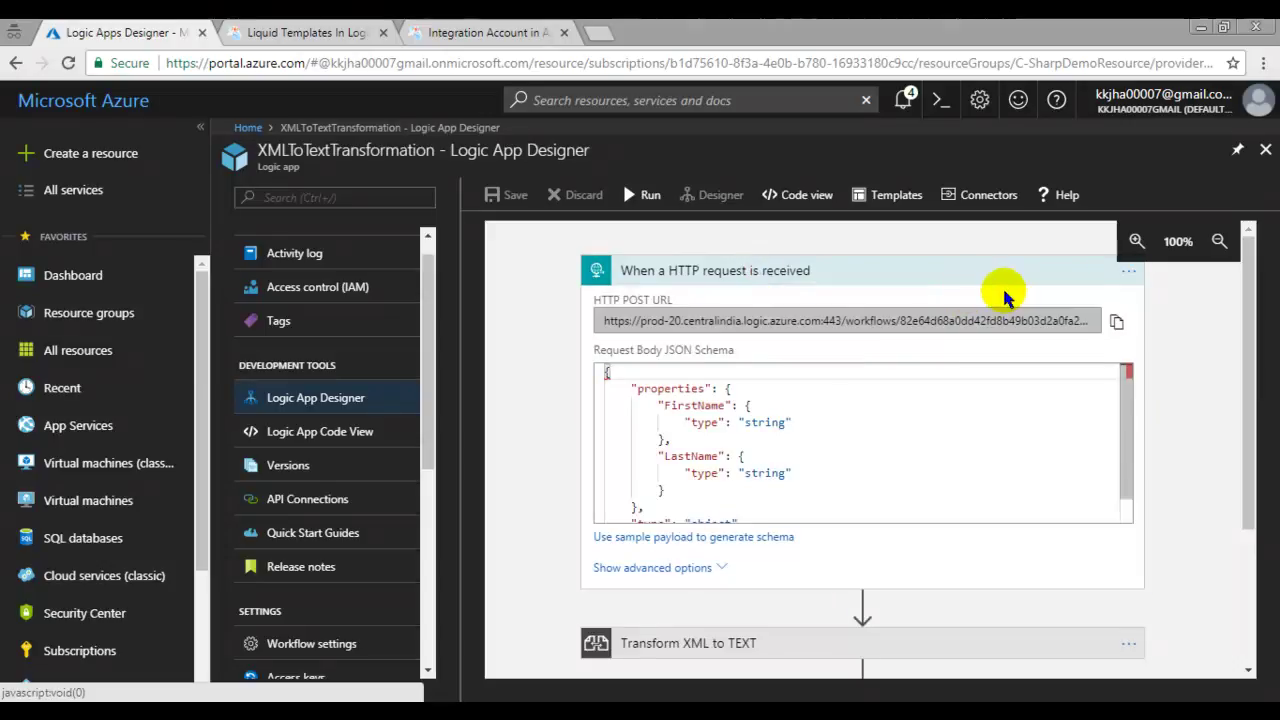
pyautogui.click(1116, 322)
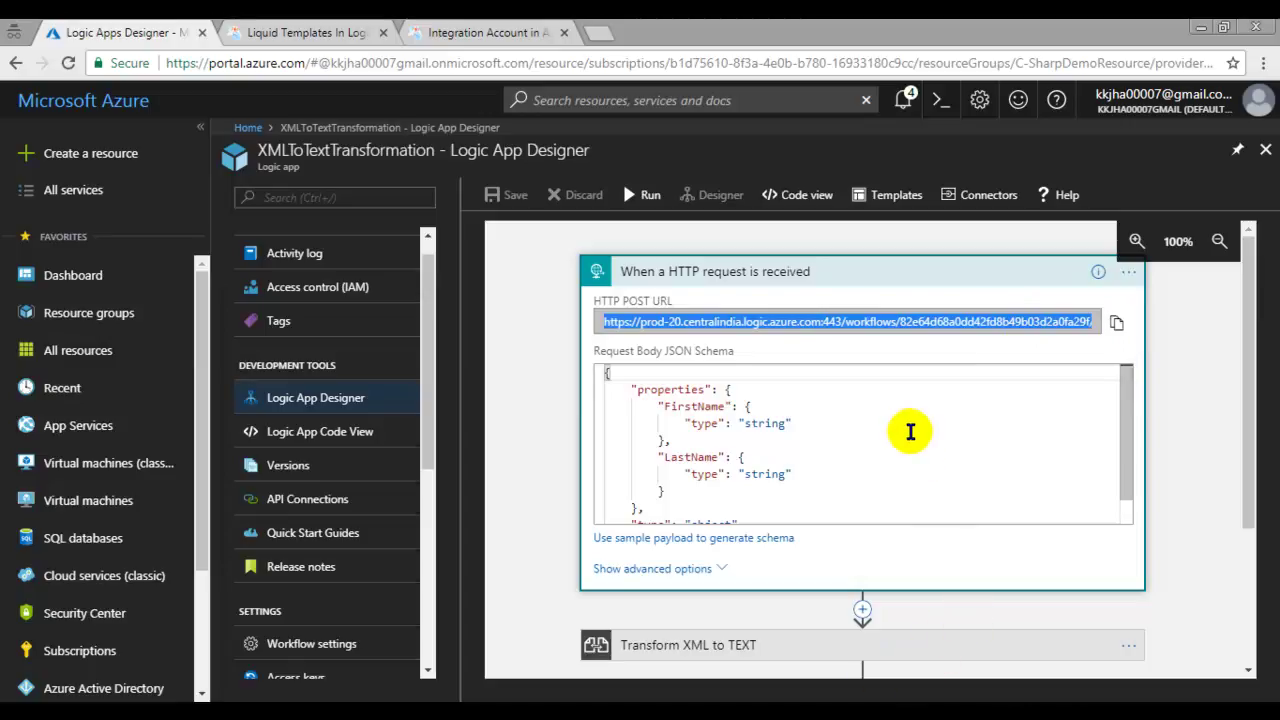
# Switch to Postman, set the new request's method to POST and paste the copied trigger URL as its address.
pyautogui.hotkey('alt', 'Tab')
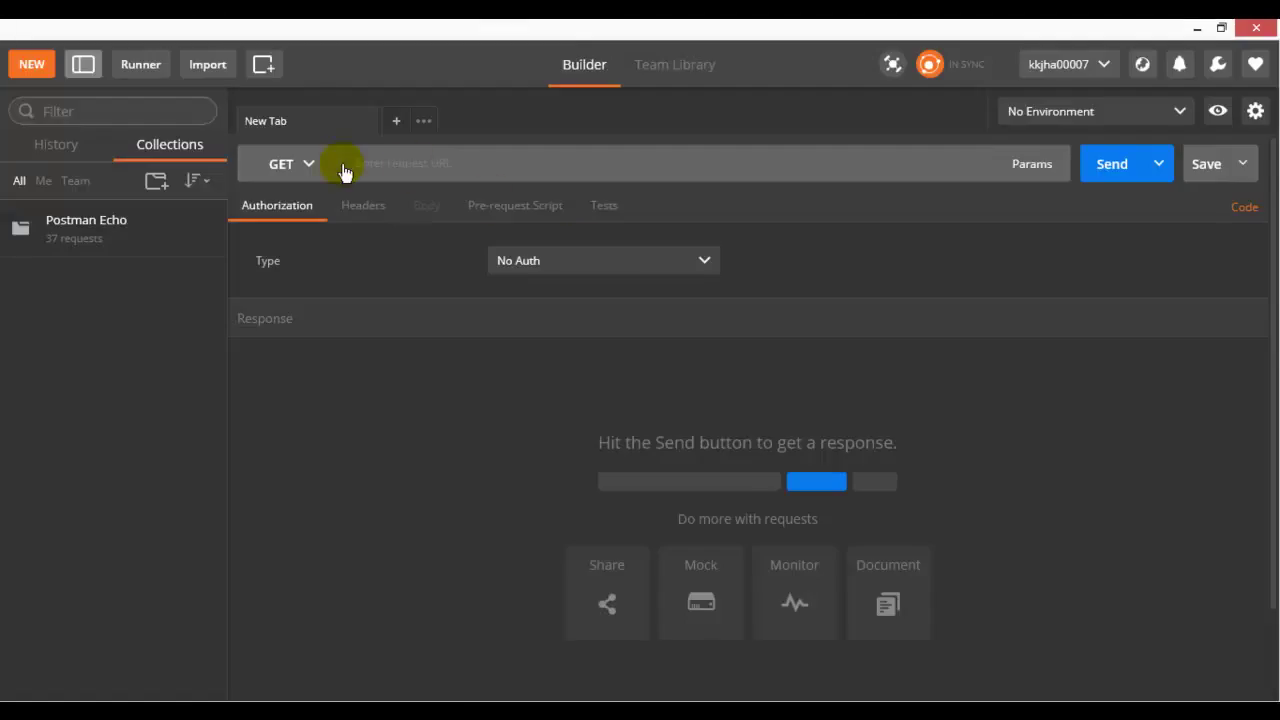
pyautogui.click(309, 164)
pyautogui.click(285, 235)
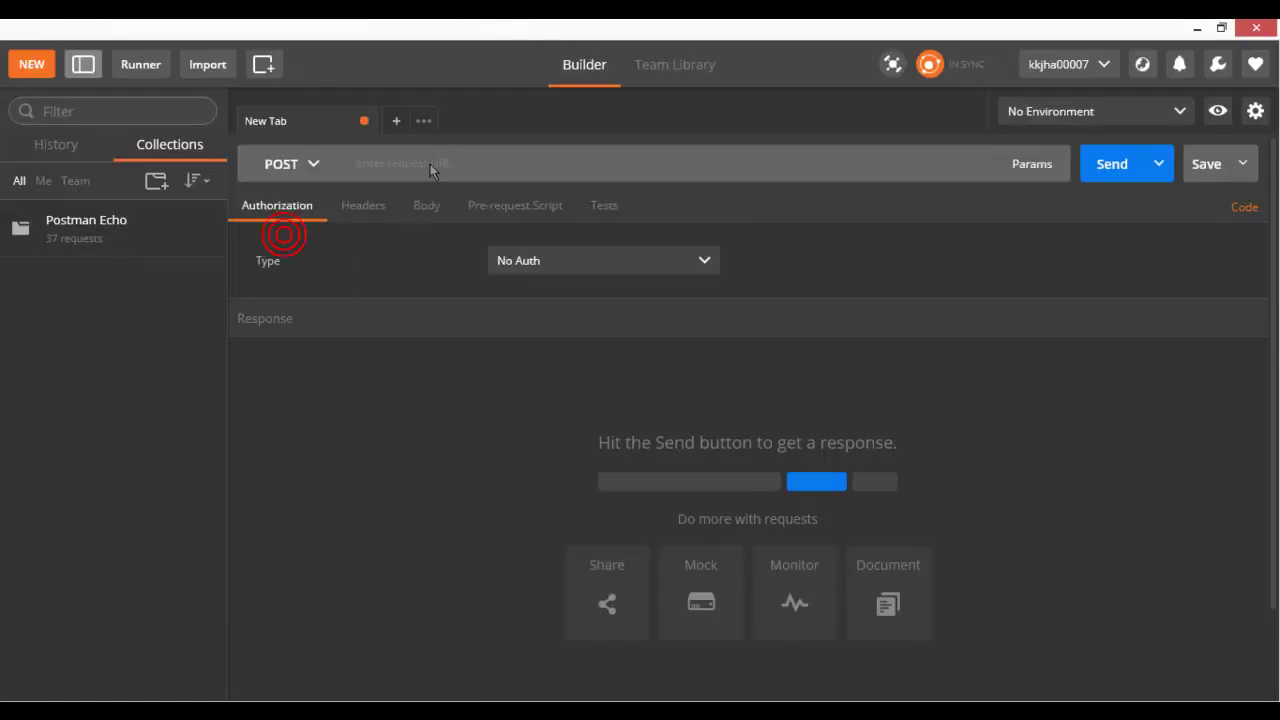
pyautogui.click(432, 160)
pyautogui.hotkey('ctrl', 'v')
pyautogui.click(356, 457)
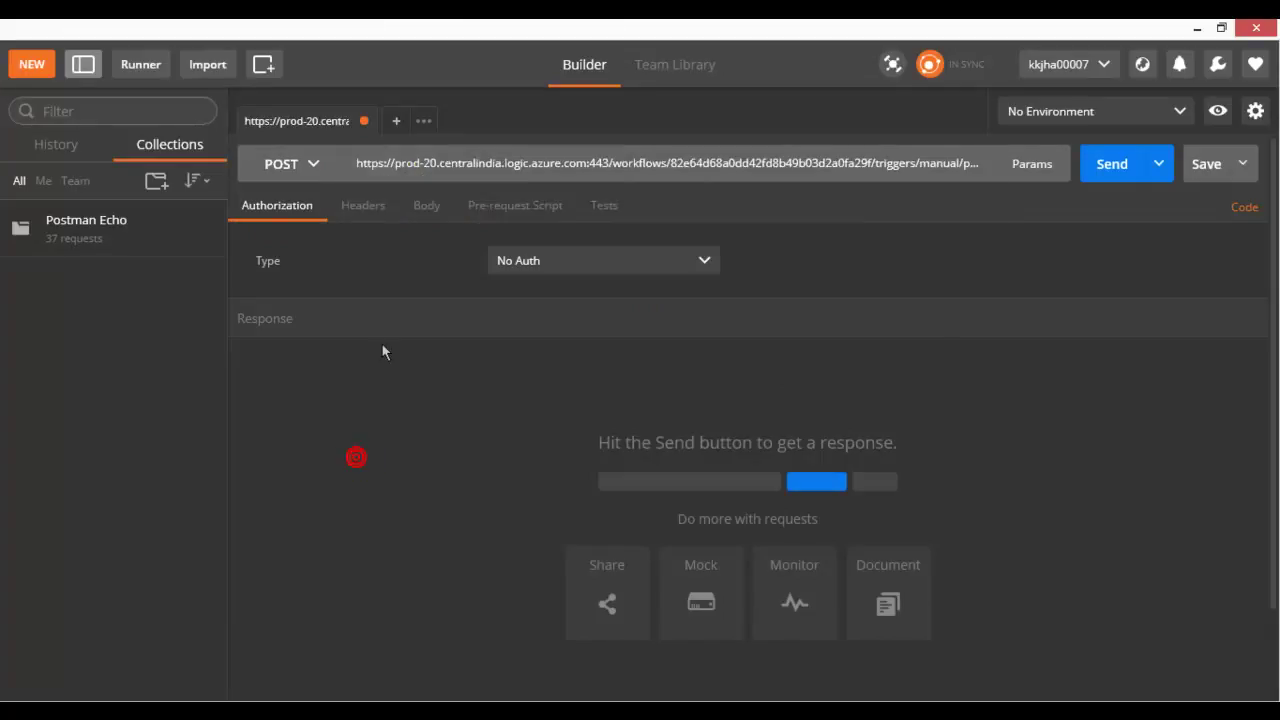
# Set the request body to raw with the XML (application/xml) content type.
pyautogui.click(427, 206)
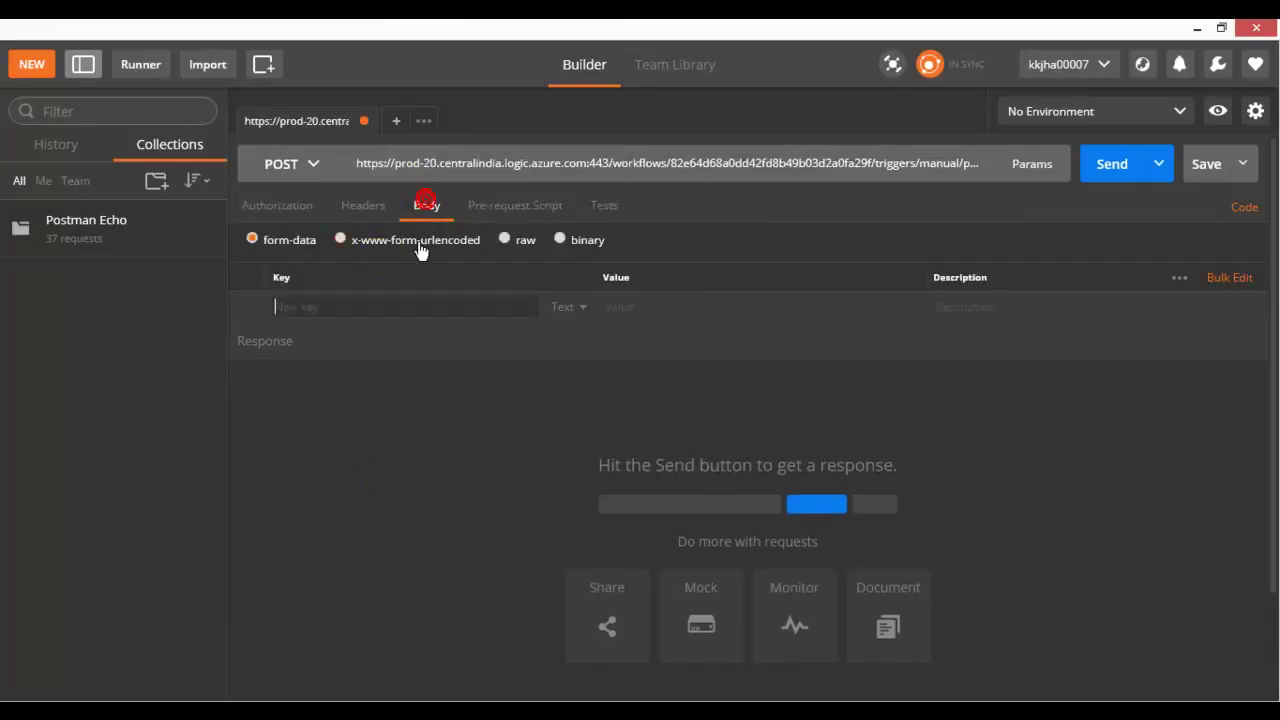
pyautogui.click(505, 240)
pyautogui.click(658, 241)
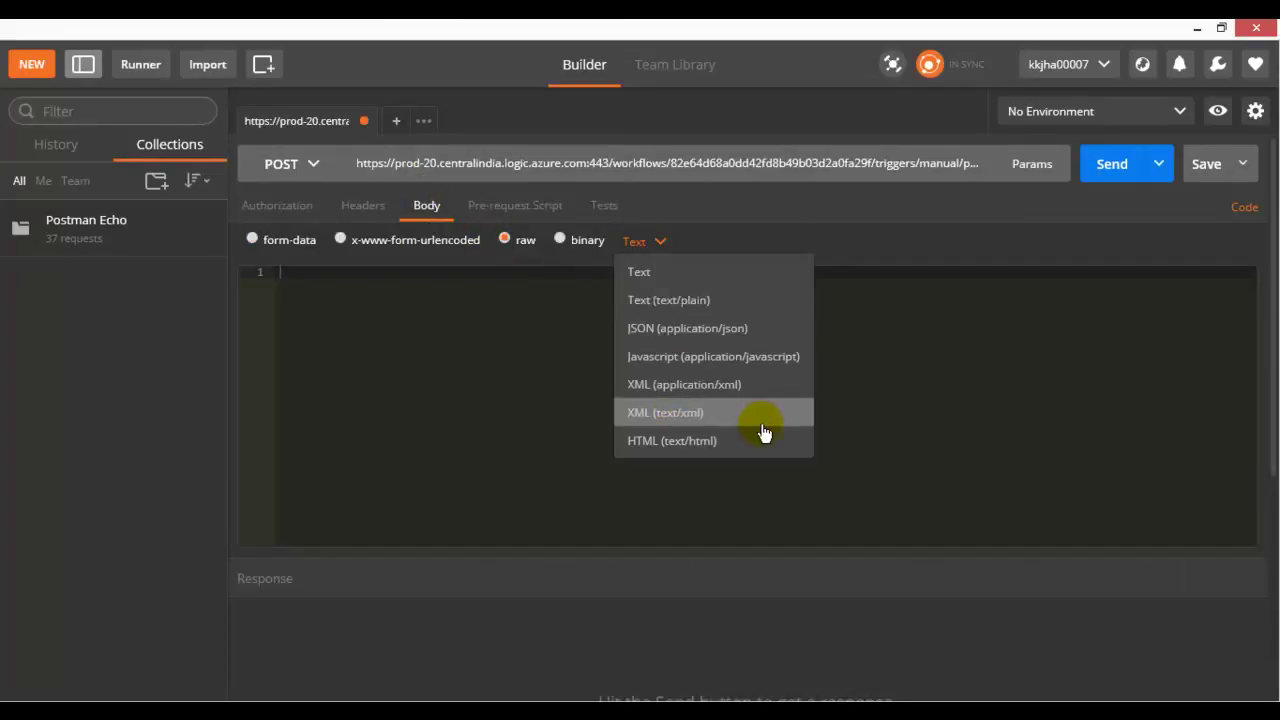
pyautogui.click(719, 389)
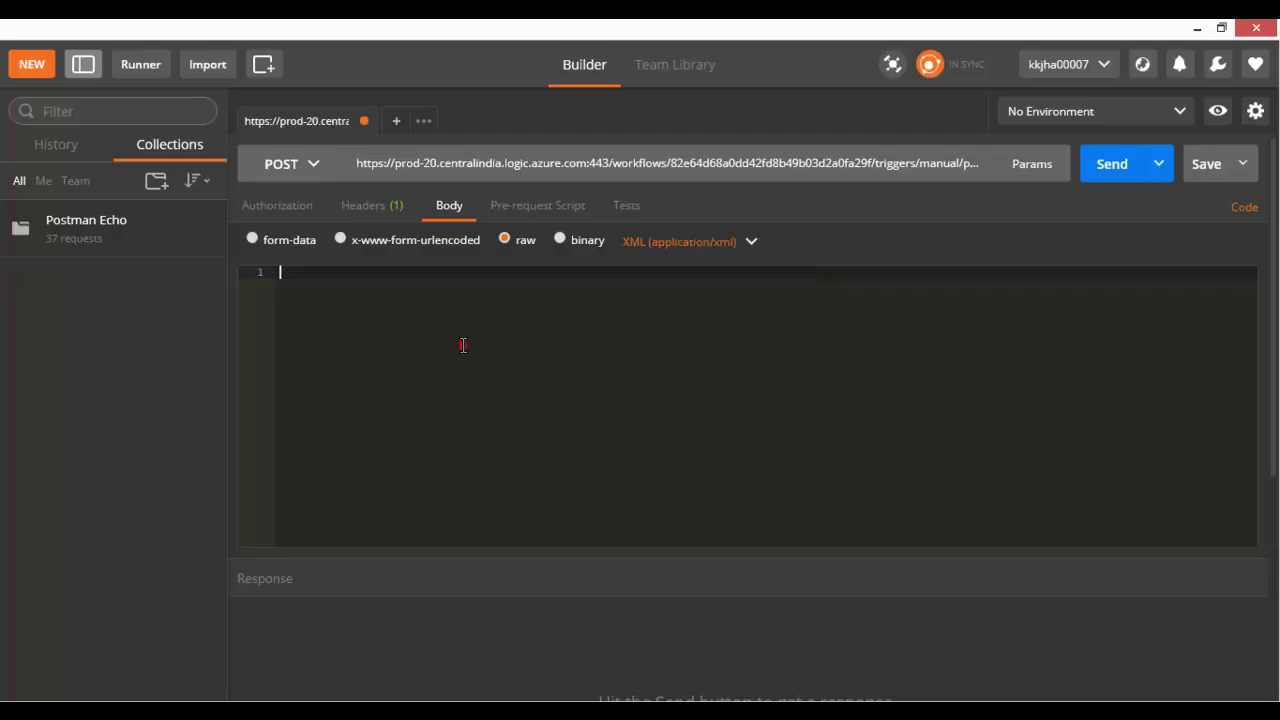
# Copy the XML from the root document in Notepad++'s new 38 file and paste it into the Postman request body.
pyautogui.hotkey('alt', 'Tab')
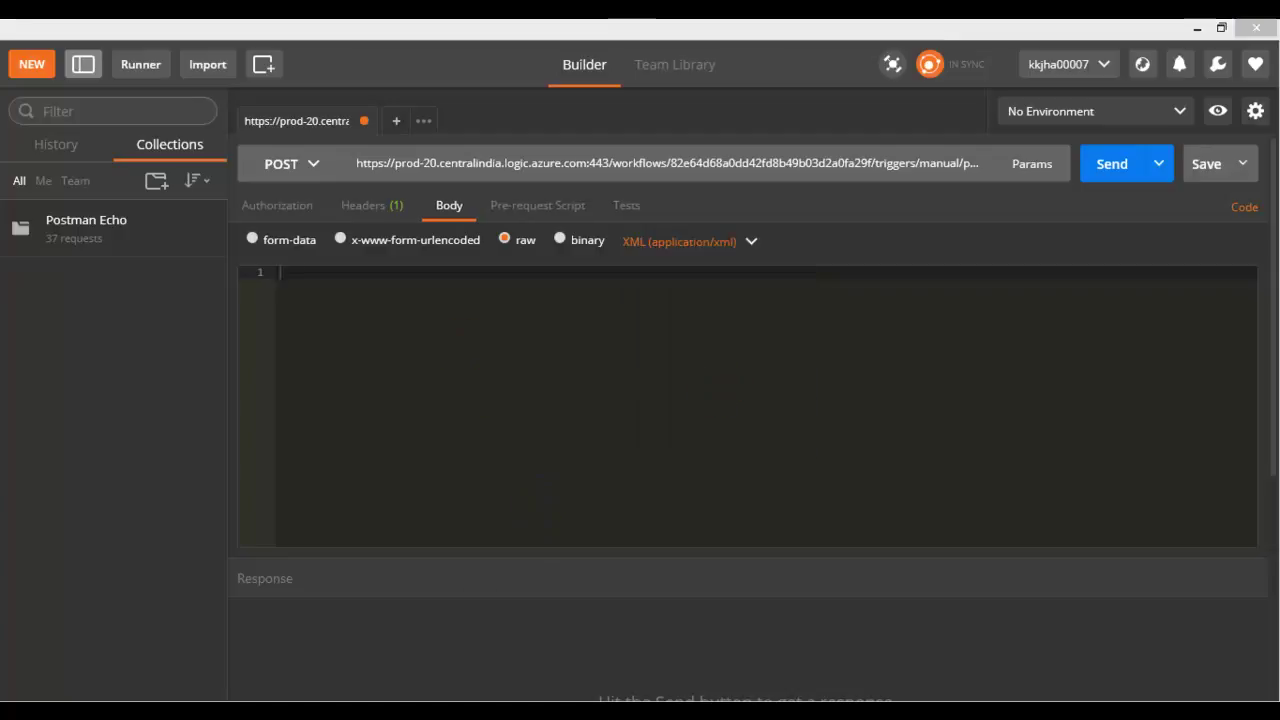
pyautogui.click(659, 92)
pyautogui.hotkey('ctrl', 'a')
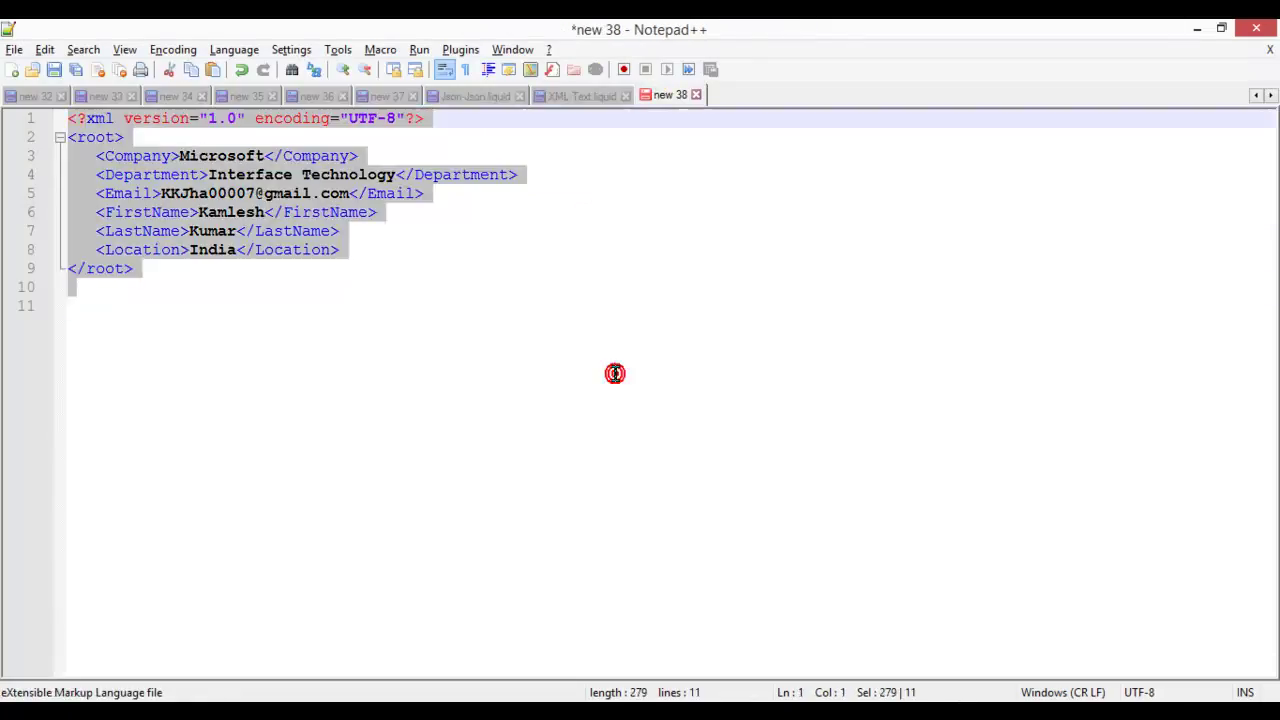
pyautogui.click(615, 373)
pyautogui.moveTo(135, 268); pyautogui.dragTo(49, 114)
pyautogui.hotkey('alt', 'Tab')
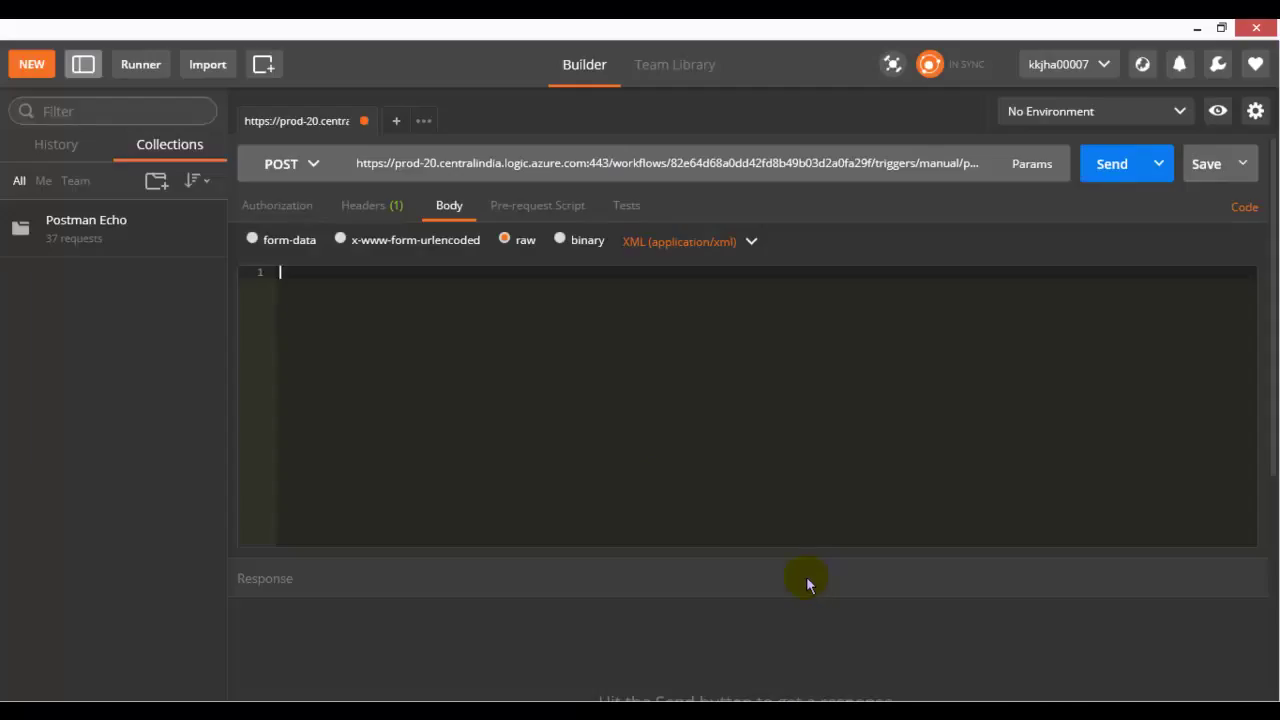
pyautogui.hotkey('ctrl', 'v')
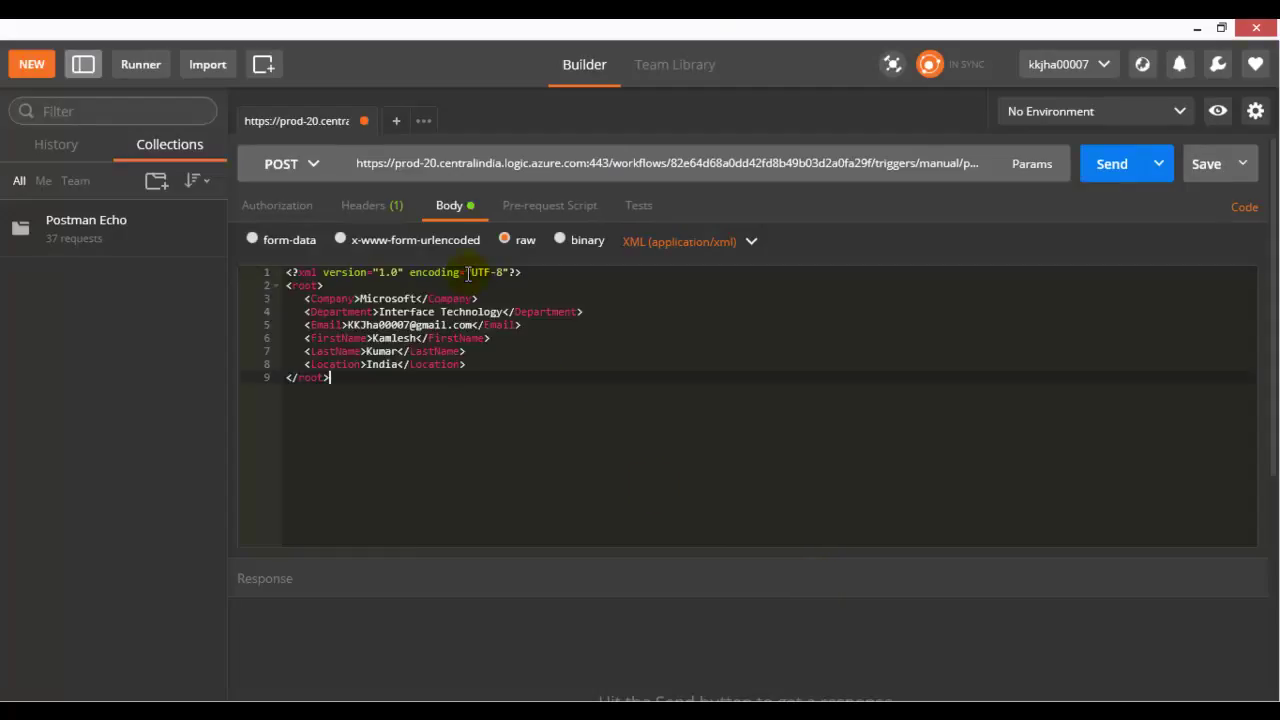
# Send the POST request with the XML body to the logic app.
pyautogui.click(1118, 165)
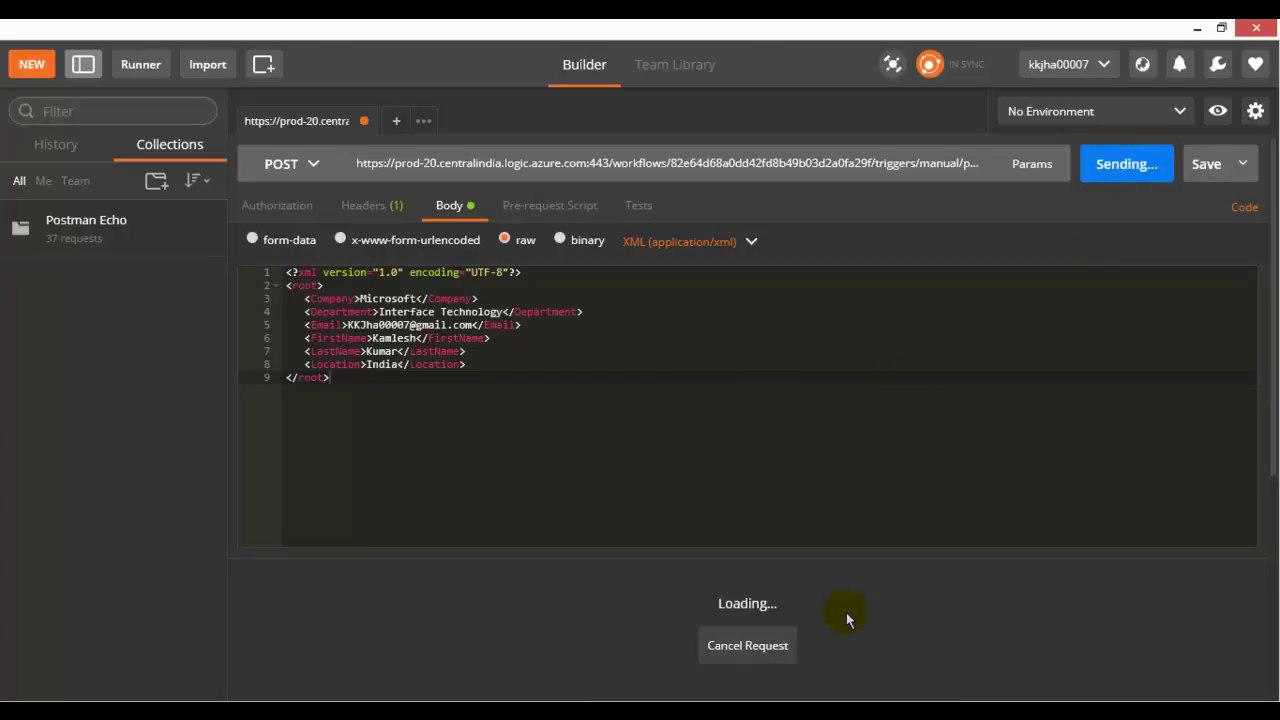
pyautogui.scroll(-1, 837, 579)
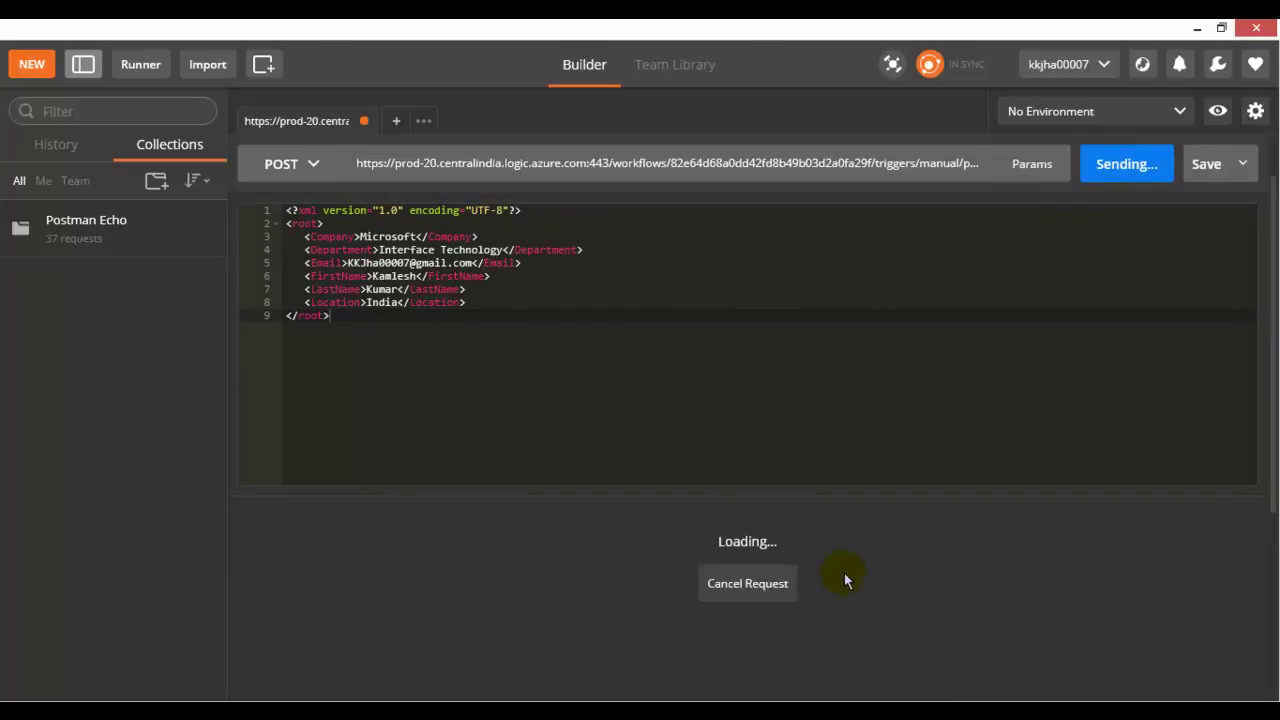
pyautogui.scroll(-1, 845, 579)
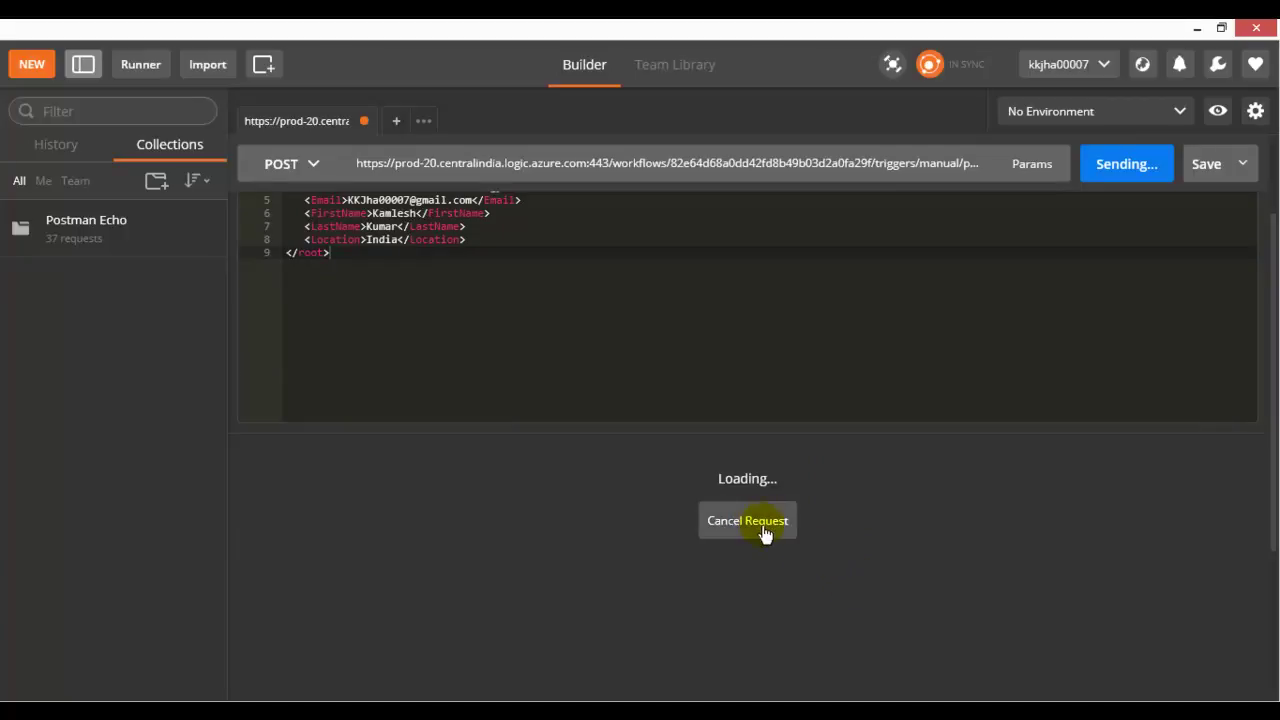
pyautogui.scroll(-1, 422, 545)
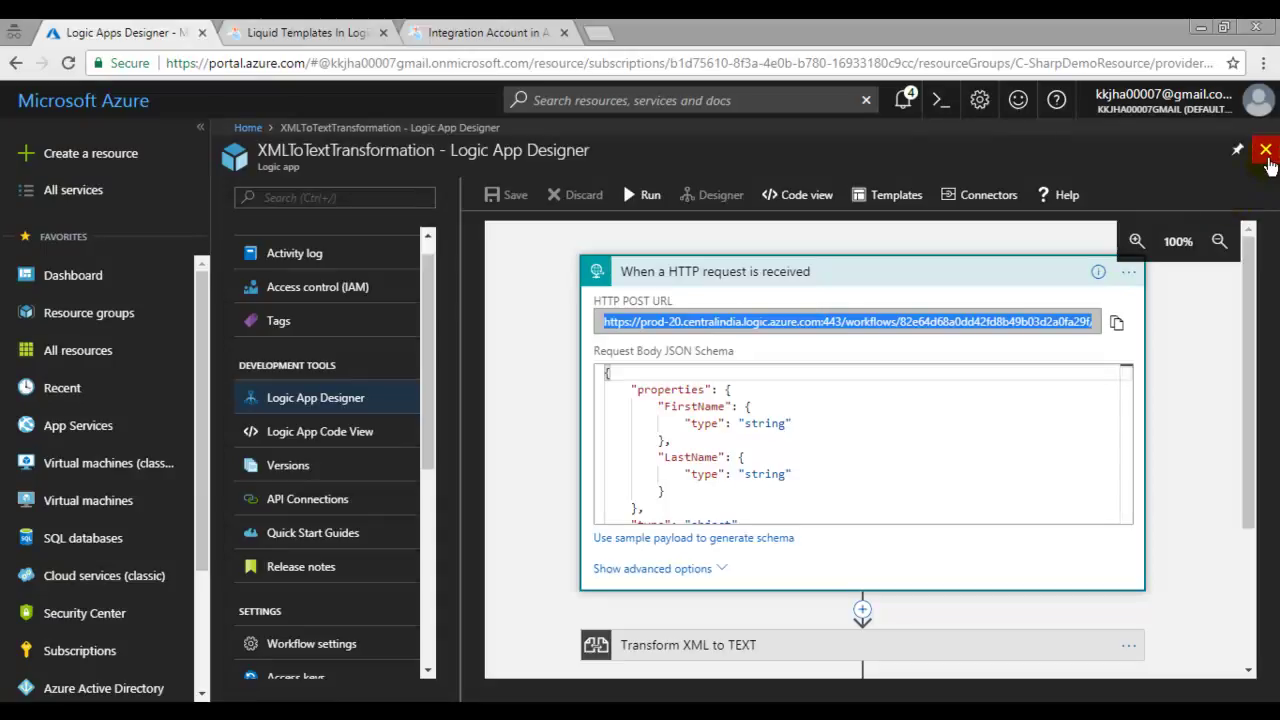
# Close the Logic App Designer and open the most recent run in XMLToTextTransformation's runs history.
pyautogui.click(1263, 146)
pyautogui.click(352, 266)
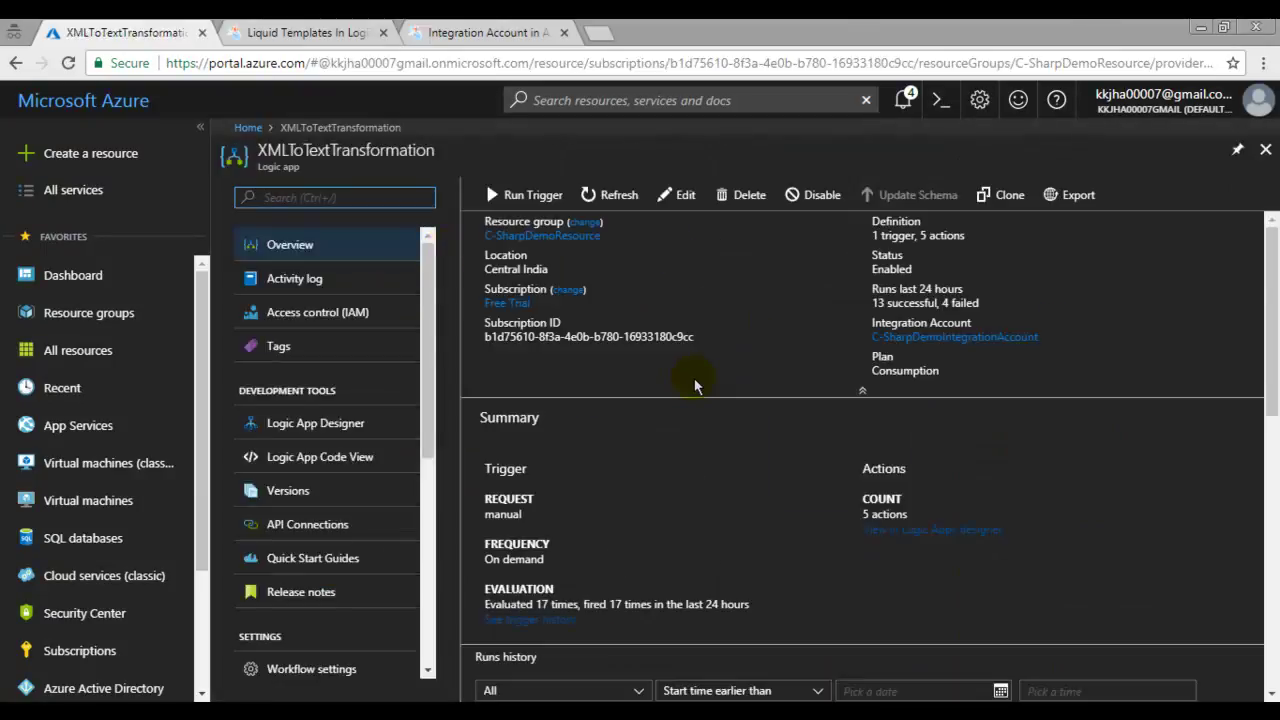
pyautogui.scroll(-2, 677, 443)
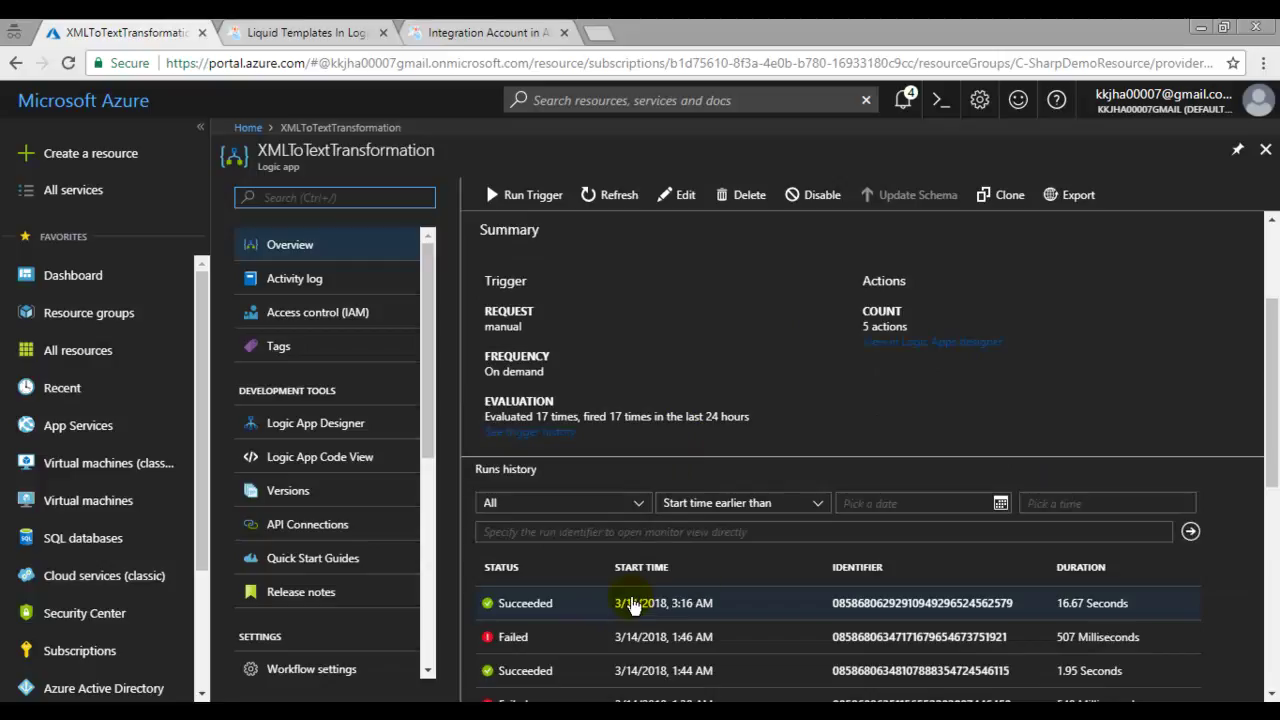
pyautogui.click(698, 617)
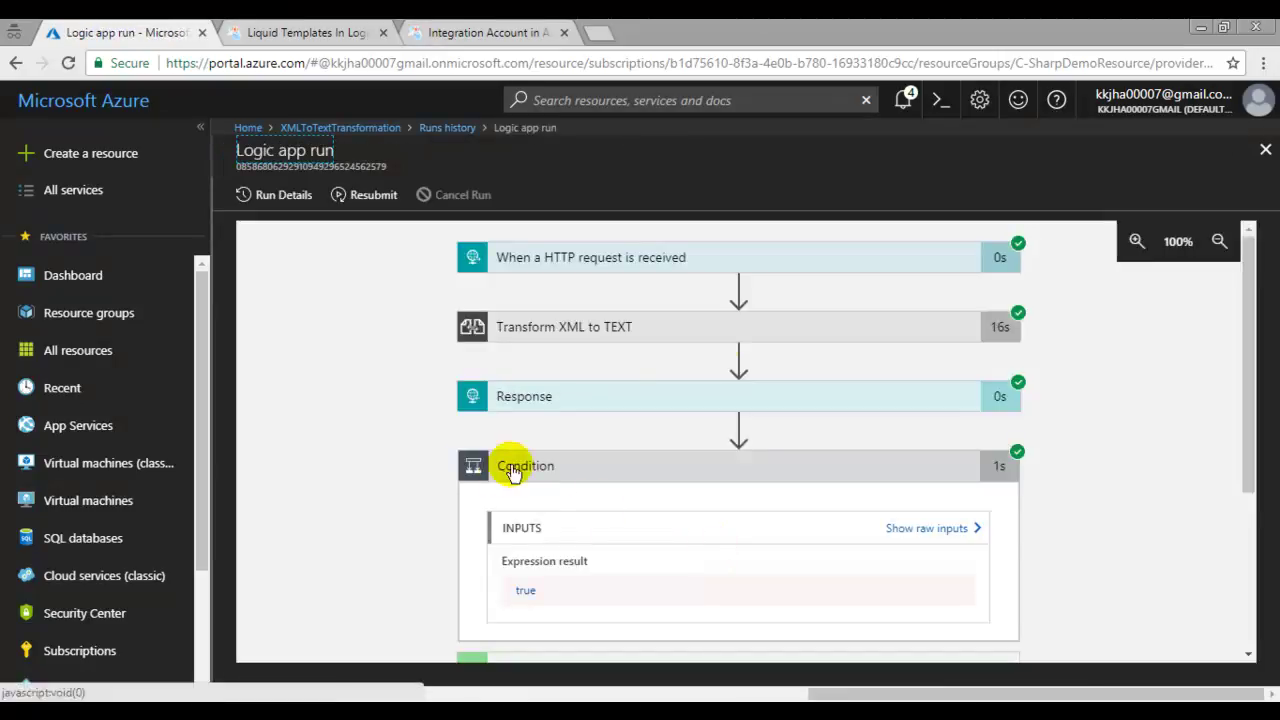
# Examine the inputs and schema of the run's When a HTTP request is received trigger, then collapse it.
pyautogui.click(773, 262)
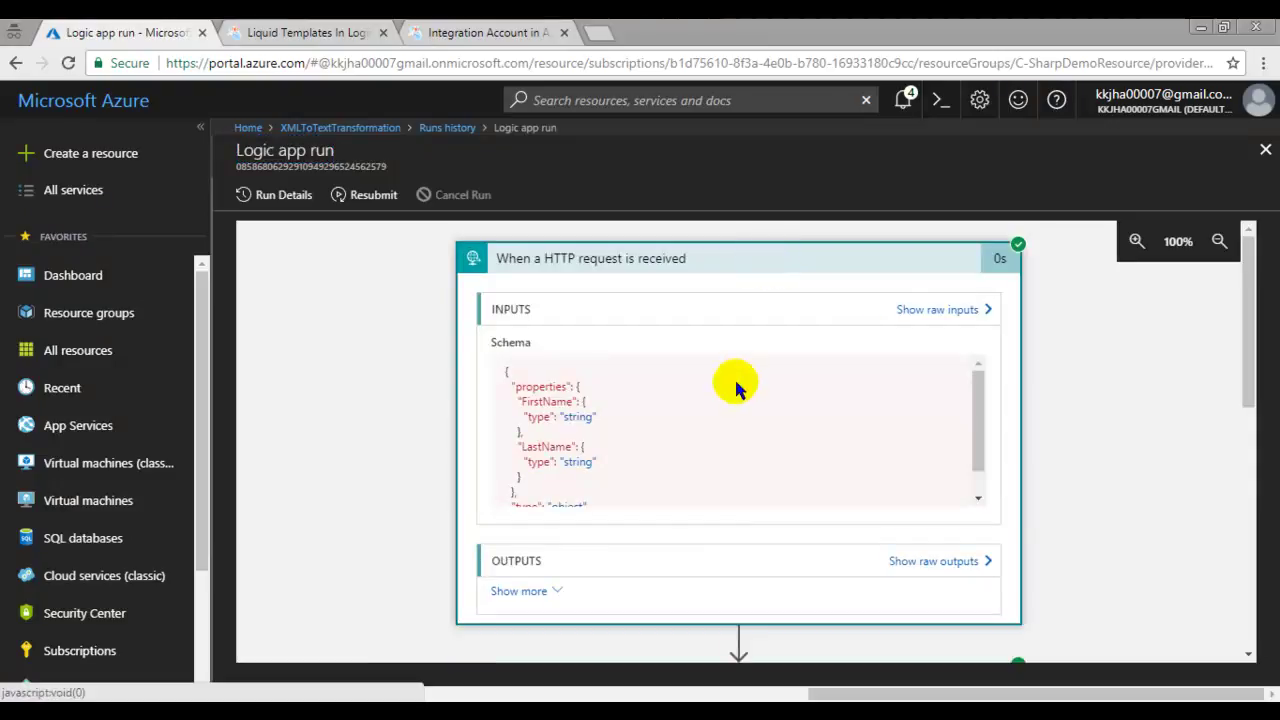
pyautogui.scroll(-2, 735, 390)
pyautogui.scroll(1, 808, 470)
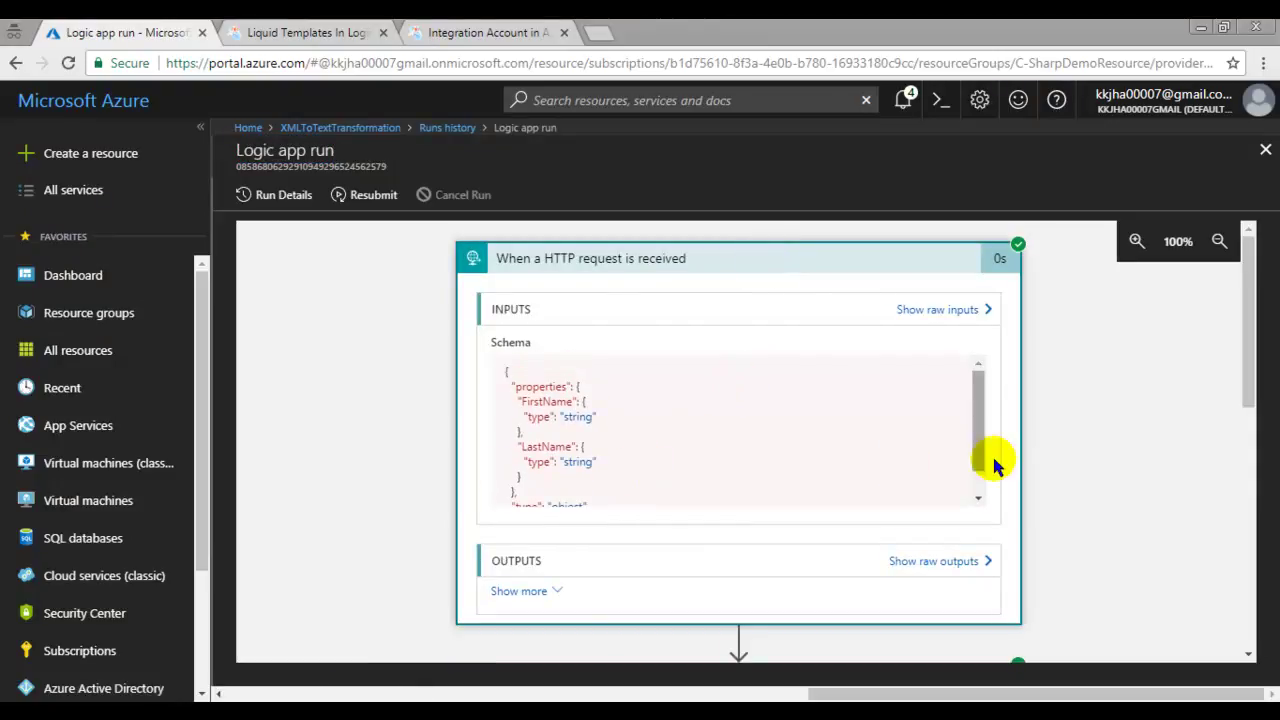
pyautogui.scroll(-2, 1000, 463)
pyautogui.scroll(2, 808, 400)
pyautogui.click(803, 260)
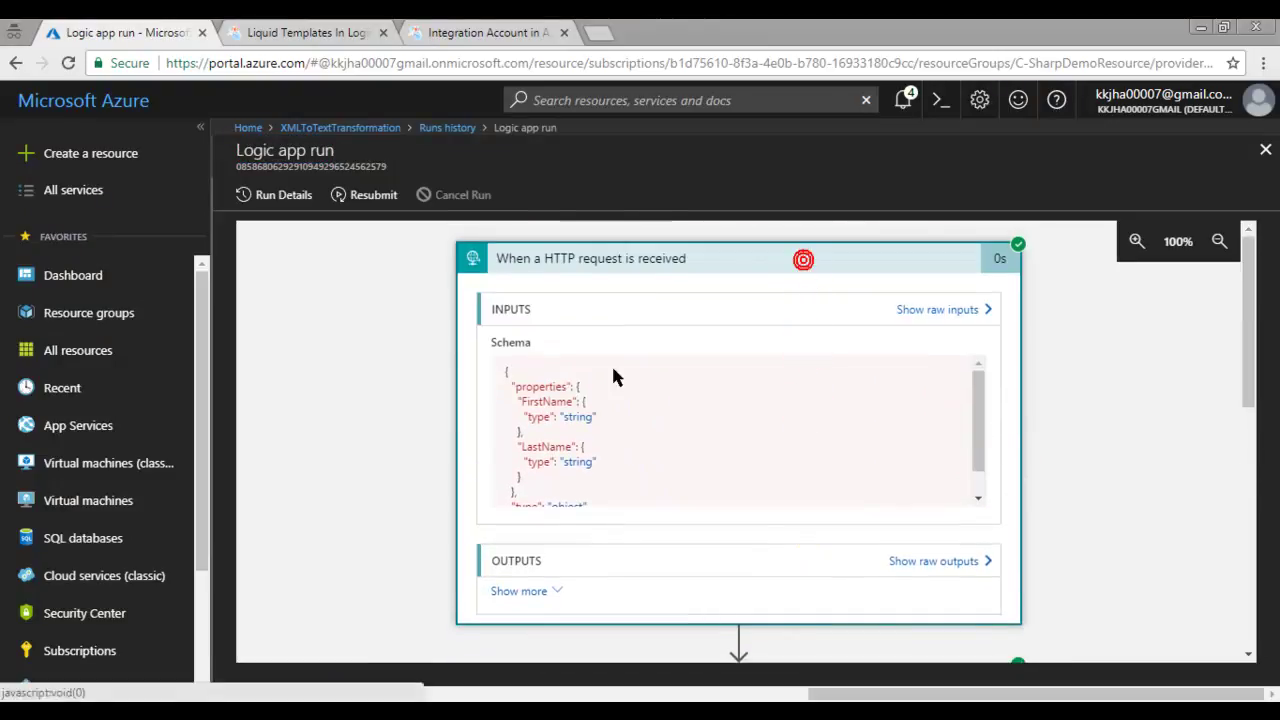
# Examine the inputs and outputs of the run's Transform XML to TEXT action, then collapse it.
pyautogui.click(664, 330)
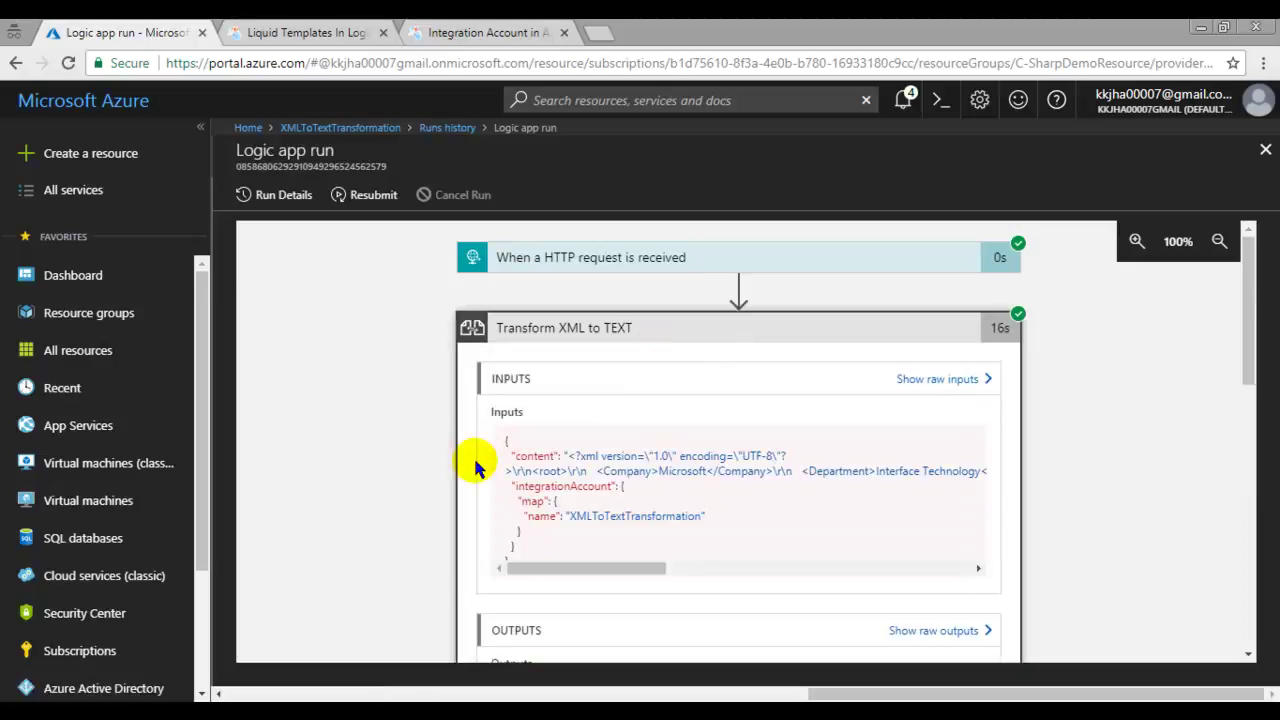
pyautogui.scroll(-2, 476, 462)
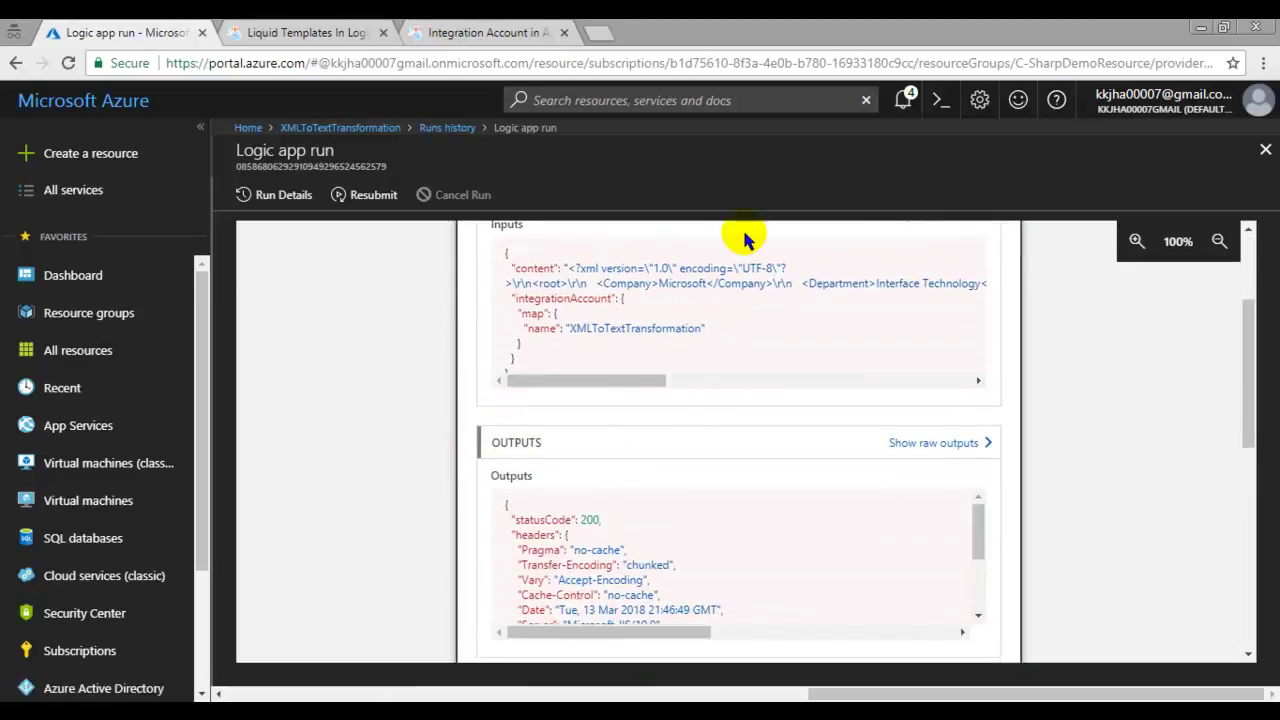
pyautogui.moveTo(640, 380); pyautogui.dragTo(534, 386)
pyautogui.scroll(-1, 473, 530)
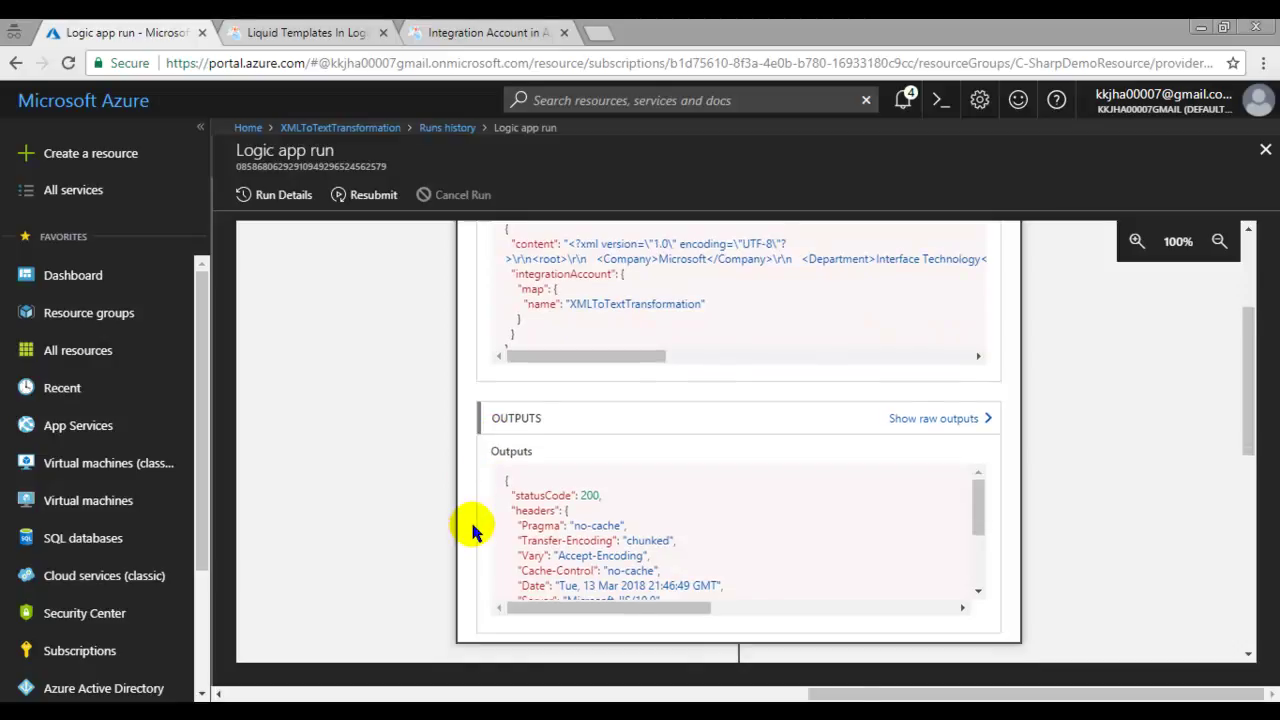
pyautogui.moveTo(983, 463); pyautogui.dragTo(980, 517)
pyautogui.moveTo(676, 572); pyautogui.dragTo(943, 577)
pyautogui.scroll(3, 724, 463)
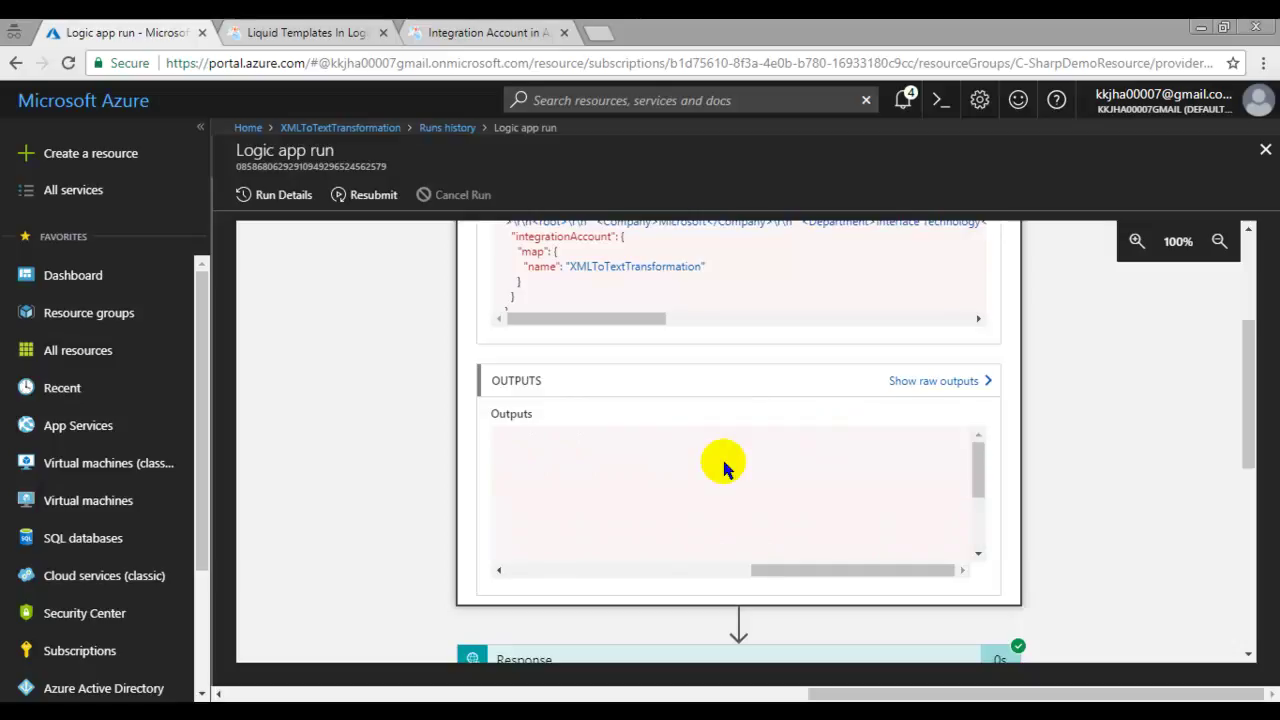
pyautogui.scroll(5, 560, 430)
pyautogui.click(626, 329)
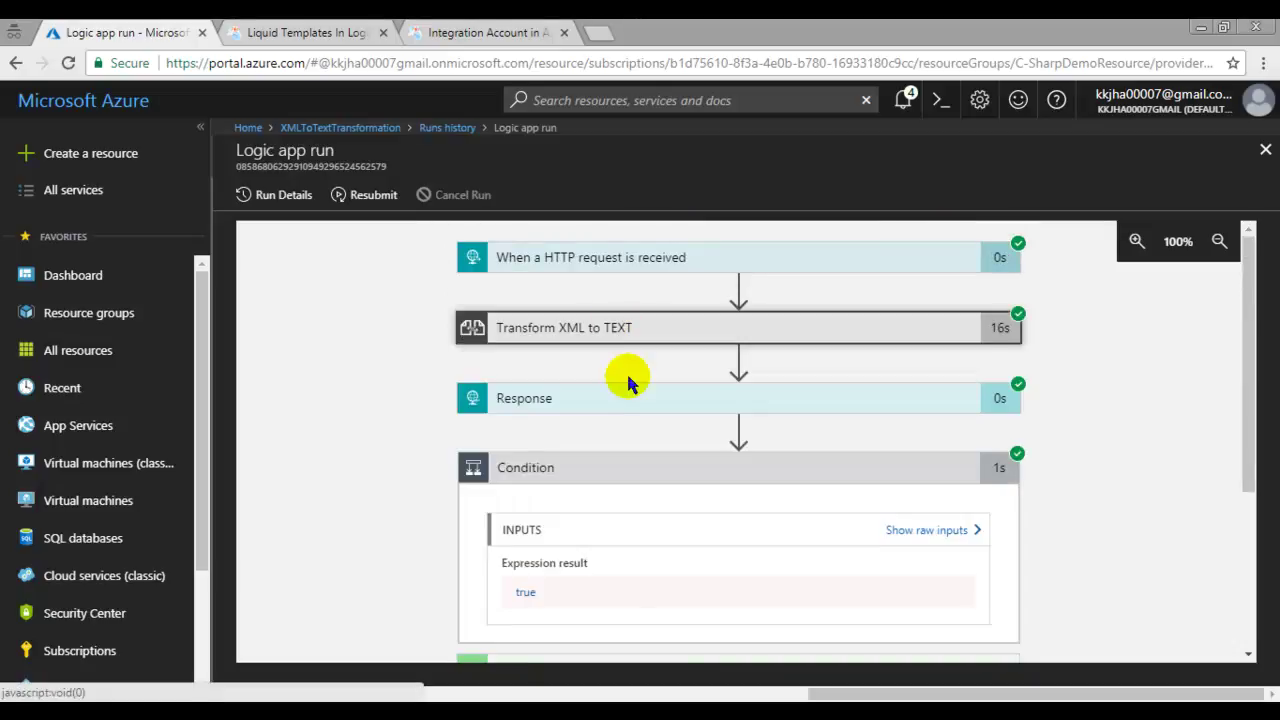
# Examine the status code, body and schema in the run's Response action, including its outputs, then collapse it.
pyautogui.click(638, 398)
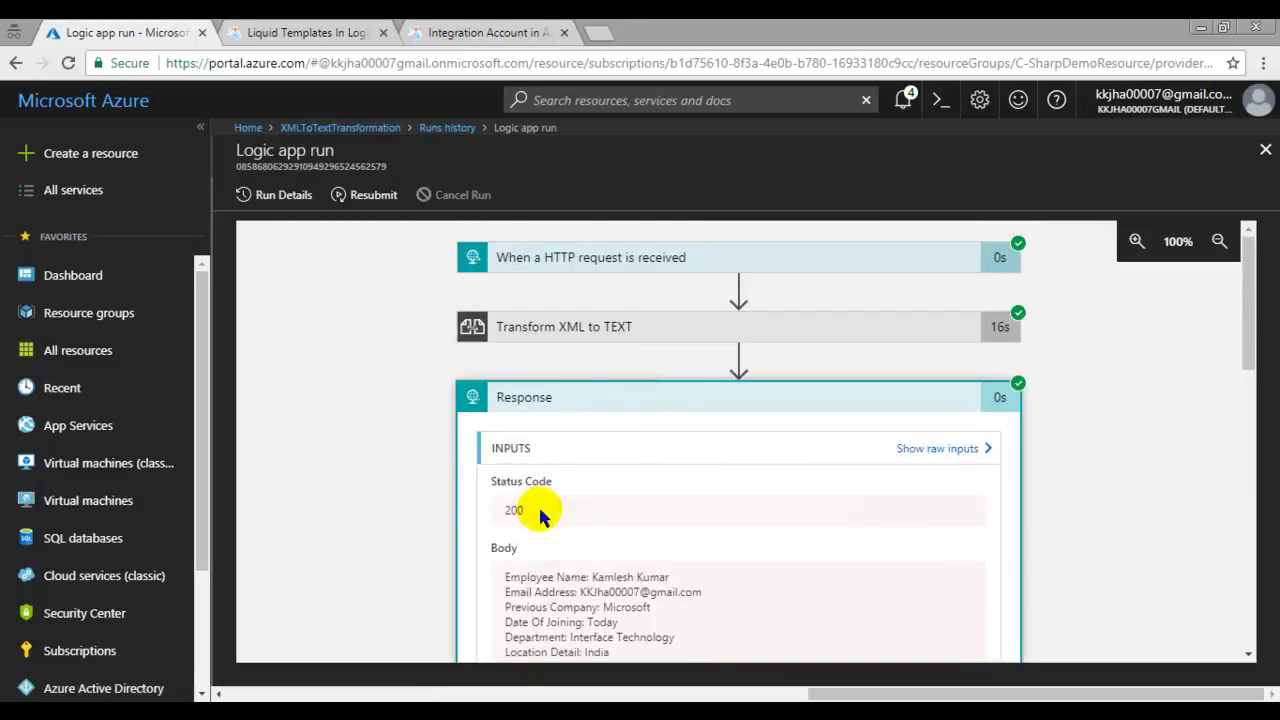
pyautogui.scroll(-1, 530, 500)
pyautogui.scroll(-2, 543, 445)
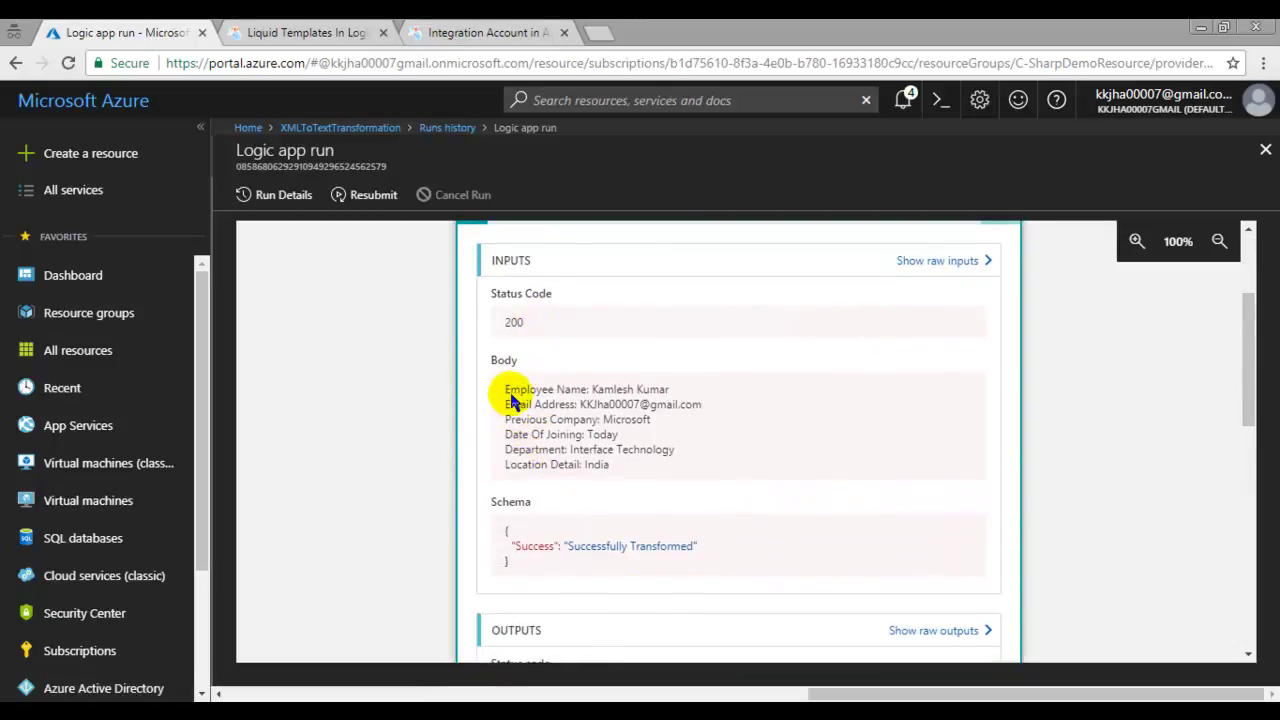
pyautogui.moveTo(510, 400); pyautogui.dragTo(631, 460)
pyautogui.click(651, 467)
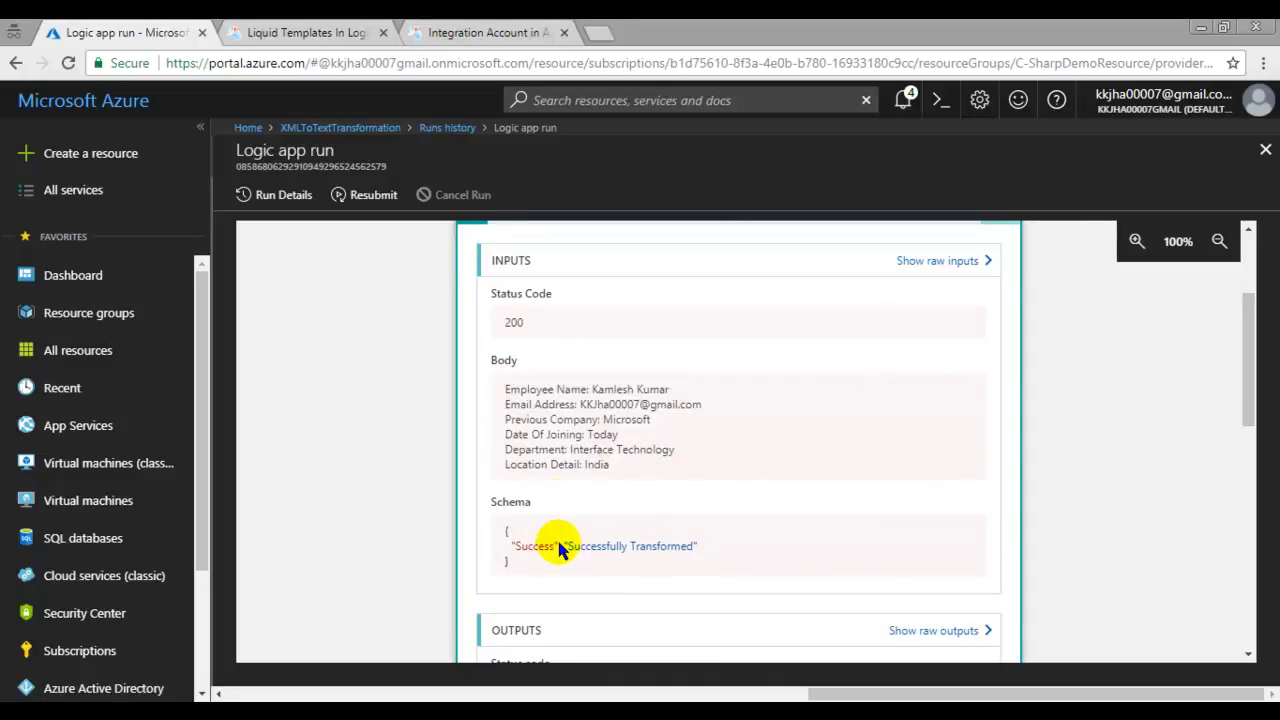
pyautogui.scroll(2, 575, 500)
pyautogui.scroll(-4, 583, 500)
pyautogui.scroll(-2, 503, 505)
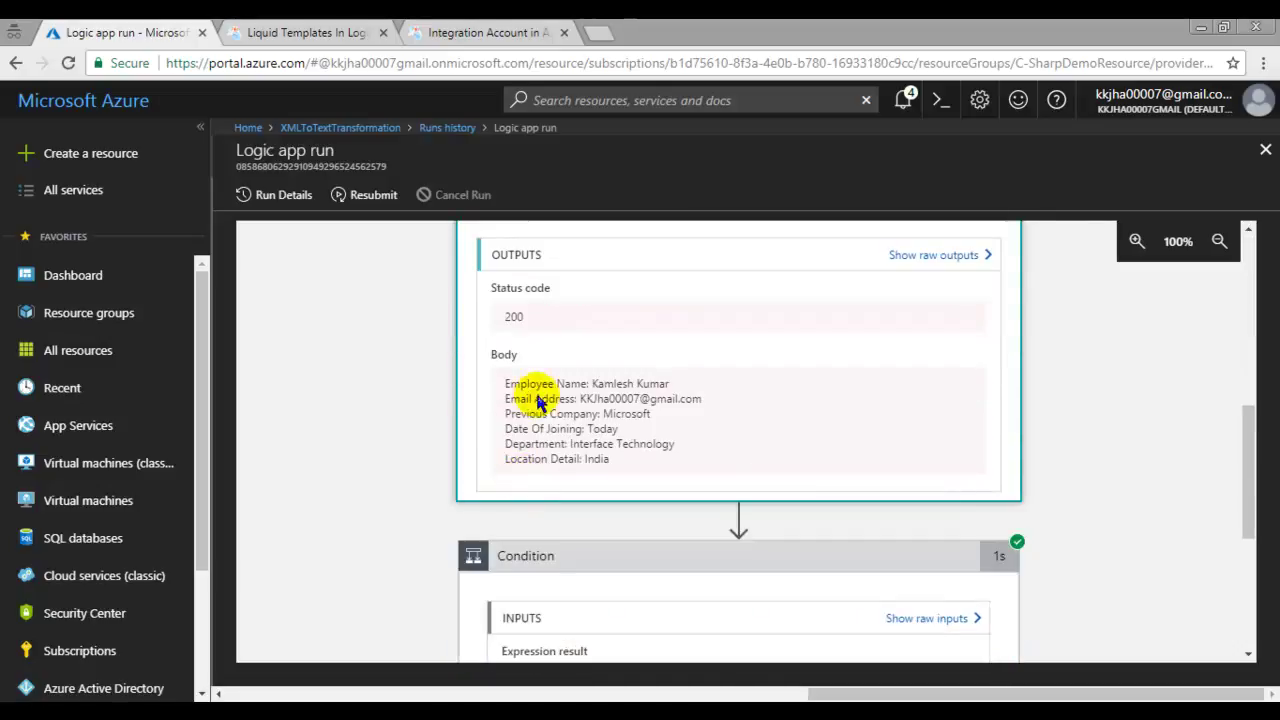
pyautogui.moveTo(505, 372); pyautogui.dragTo(655, 437)
pyautogui.scroll(3, 625, 443)
pyautogui.scroll(2, 625, 443)
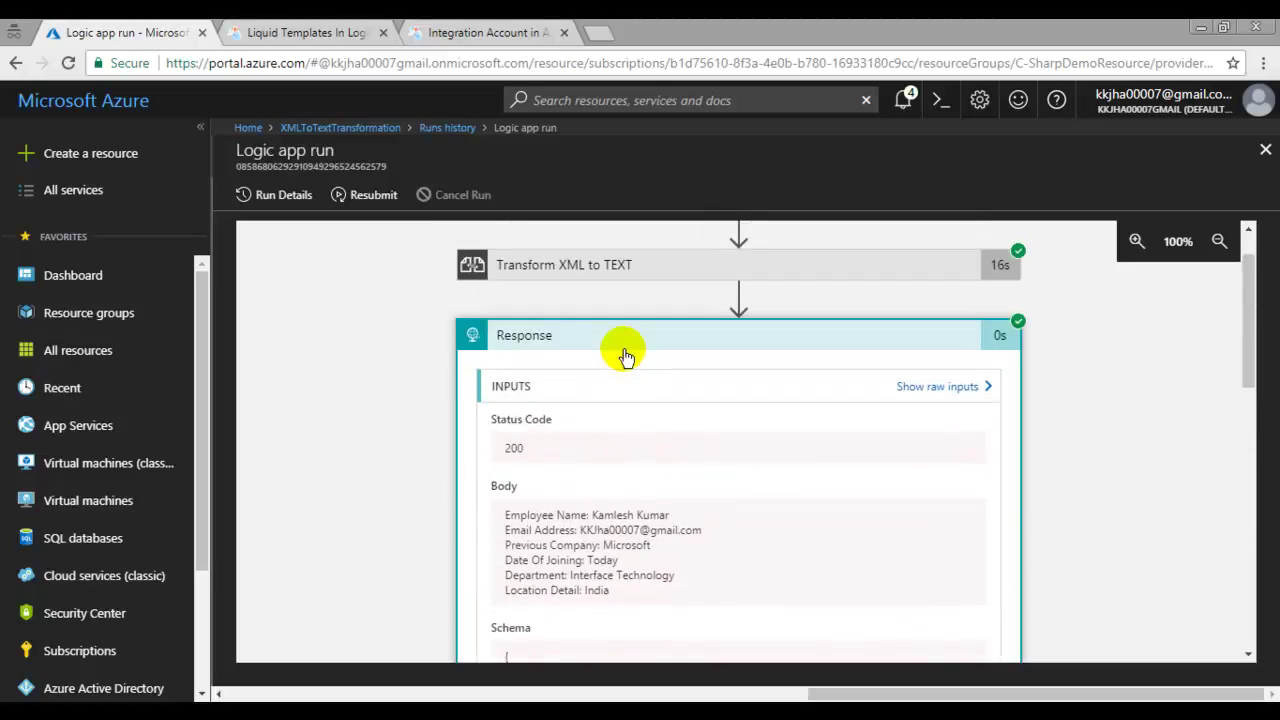
pyautogui.click(622, 337)
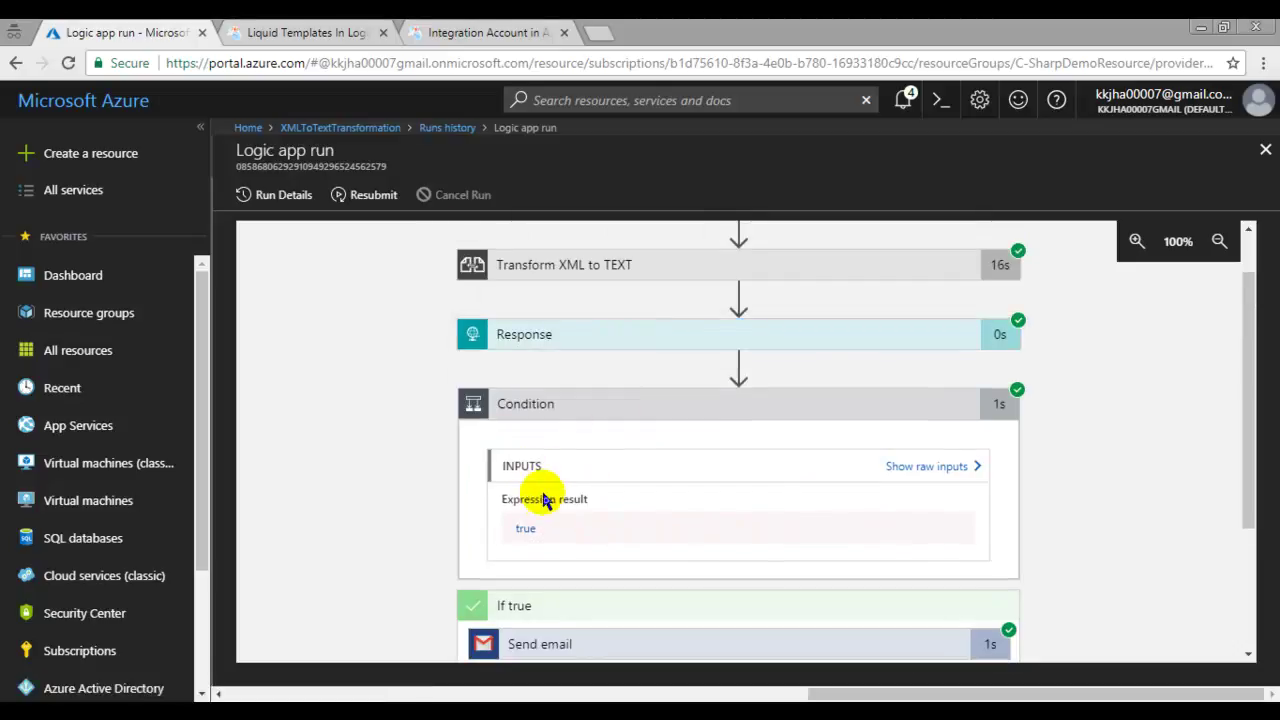
# Examine the raw inputs of the run's Condition action, close them, and view its If true and If false branches.
pyautogui.click(912, 468)
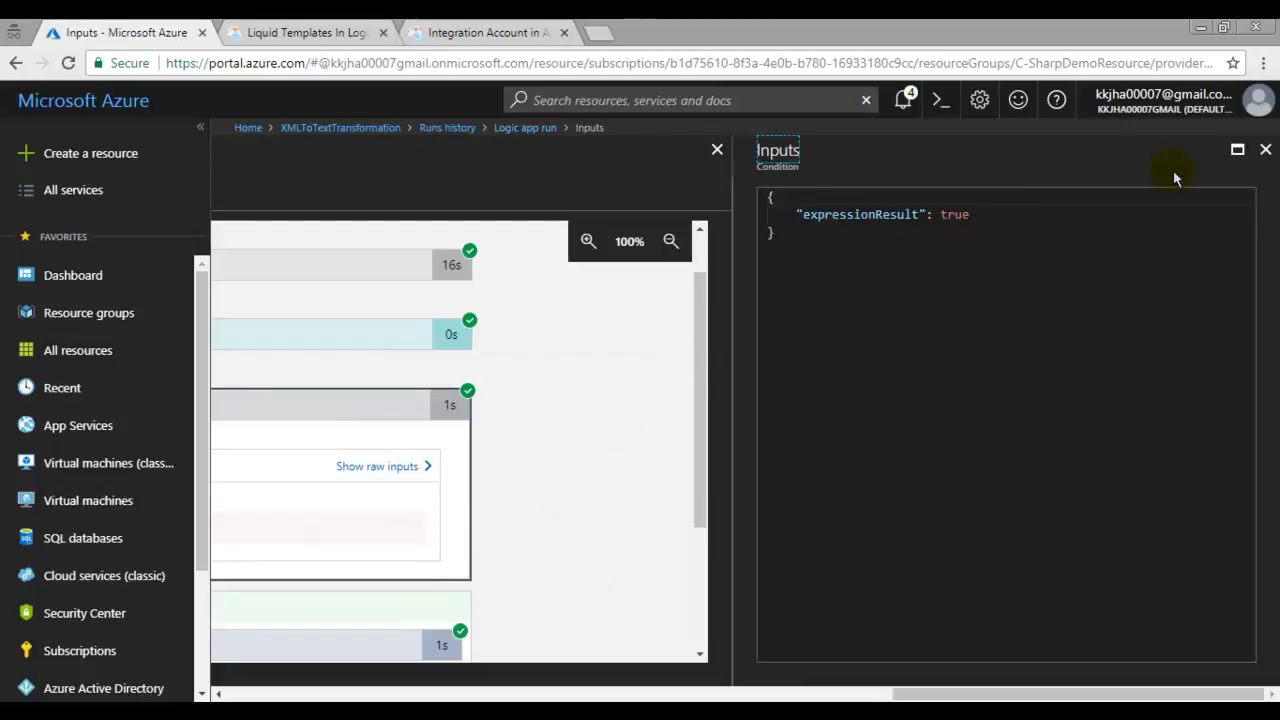
pyautogui.click(1265, 150)
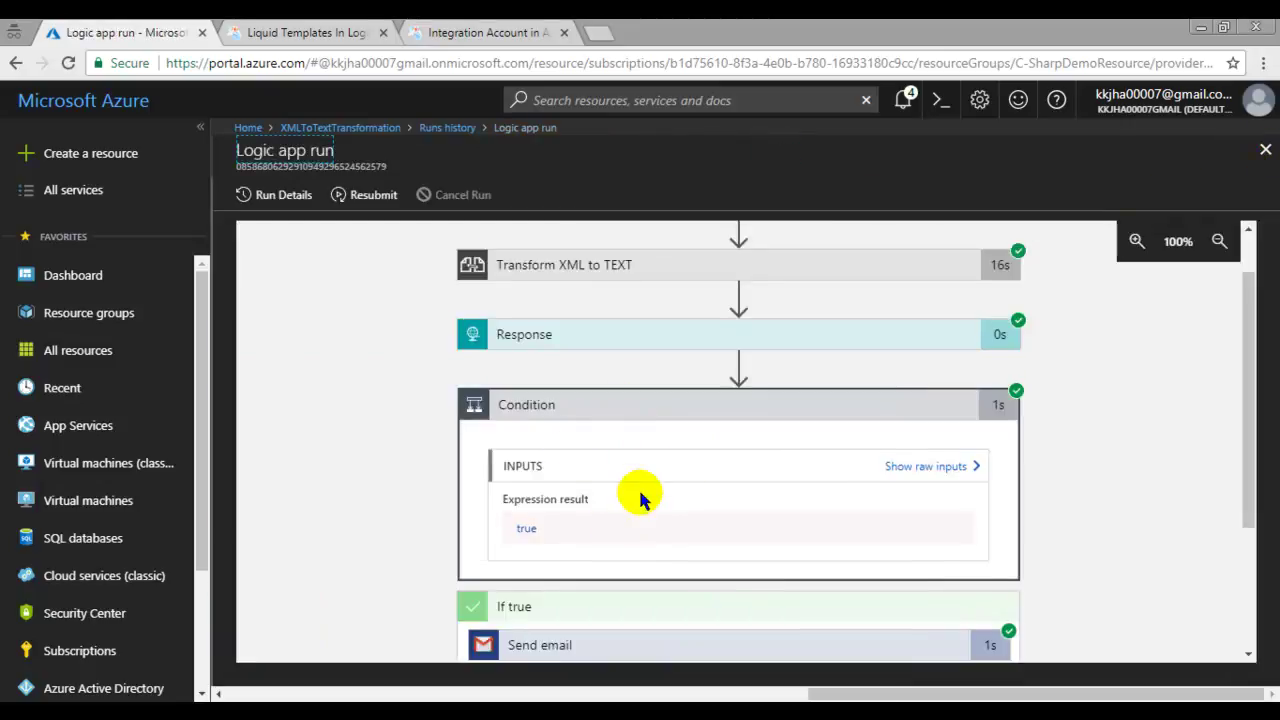
pyautogui.scroll(-2, 620, 495)
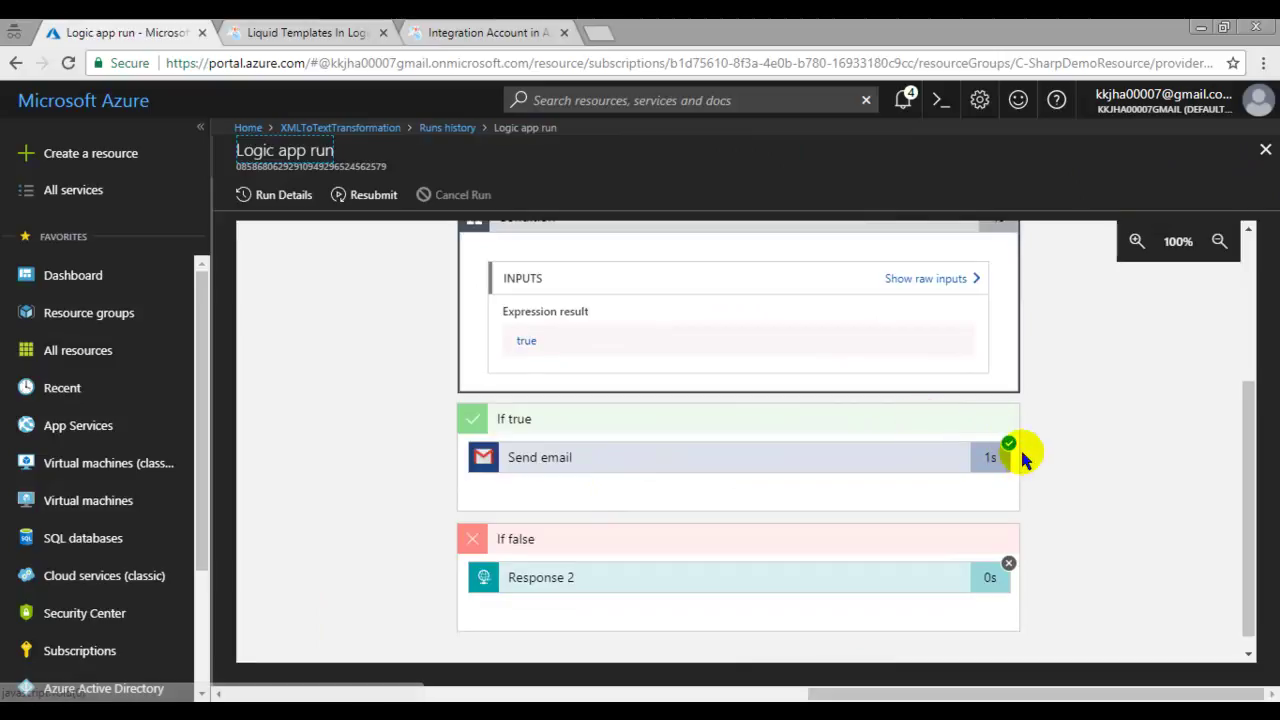
# Expand the run's Send email action and examine its recipient, subject and full message body.
pyautogui.click(626, 455)
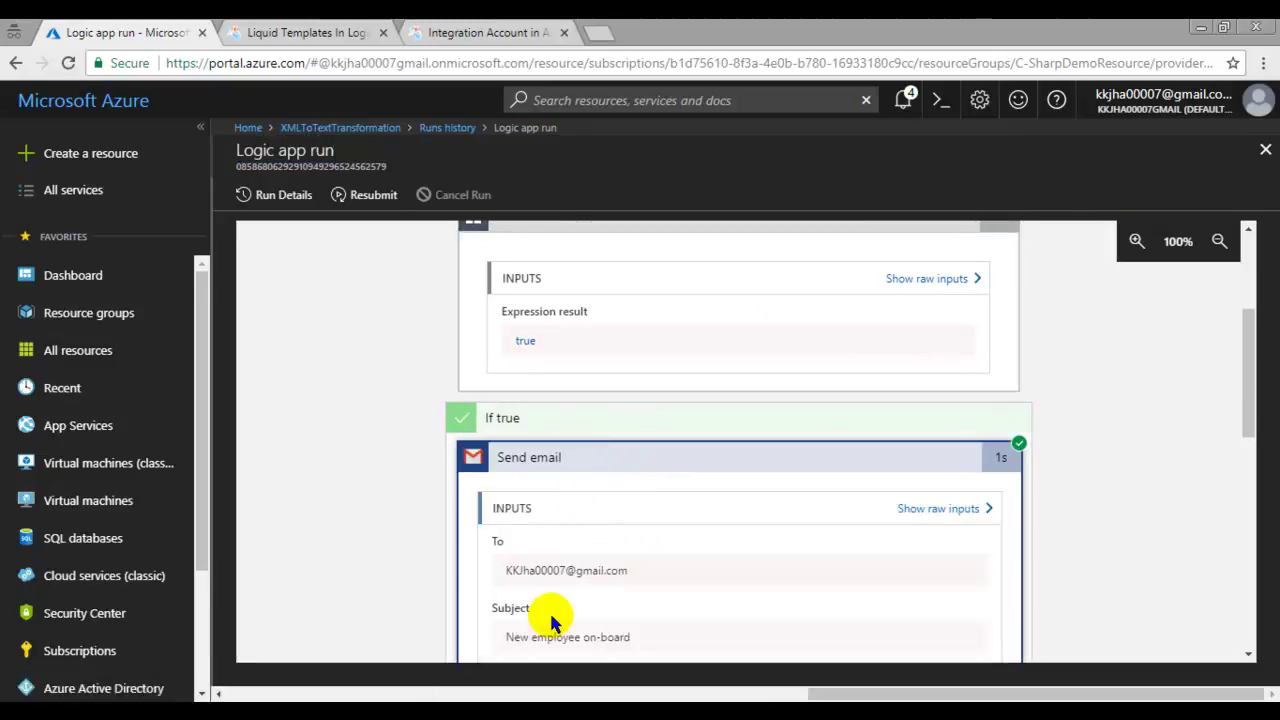
pyautogui.scroll(-1, 560, 608)
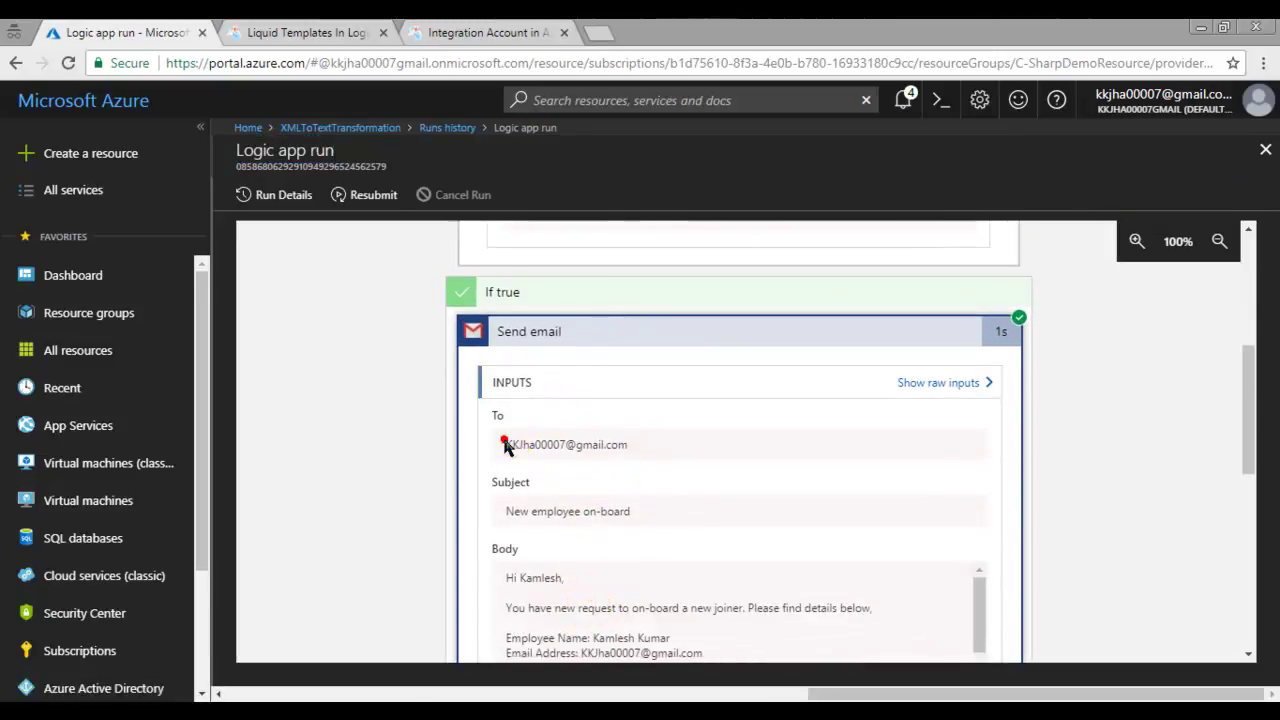
pyautogui.moveTo(505, 447); pyautogui.dragTo(641, 452)
pyautogui.click(641, 455)
pyautogui.moveTo(506, 512); pyautogui.dragTo(664, 537)
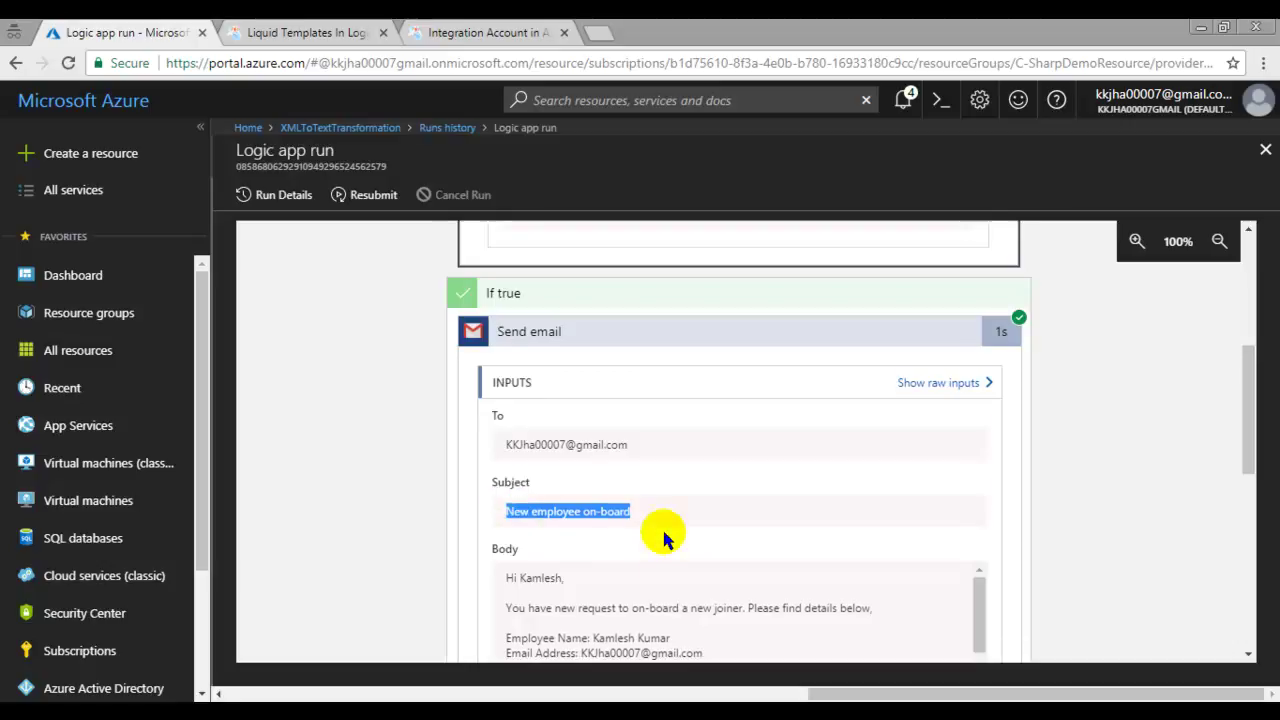
pyautogui.scroll(-1, 662, 527)
pyautogui.click(605, 470)
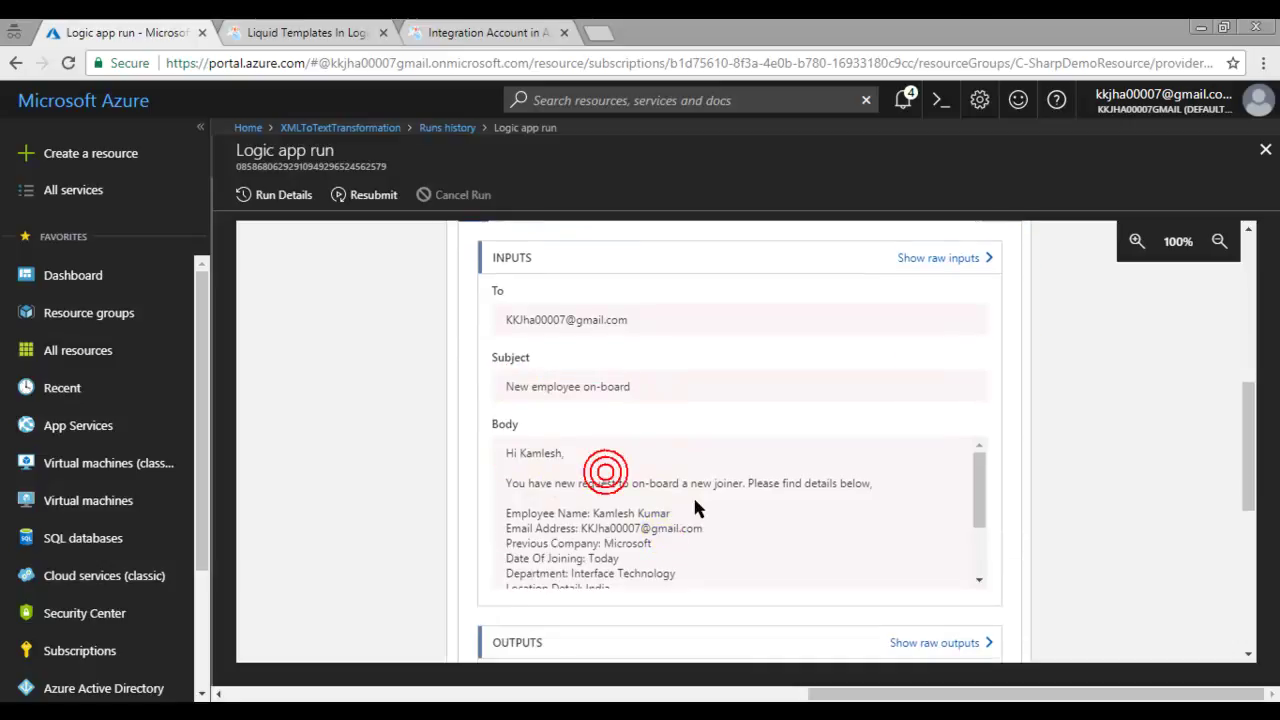
pyautogui.scroll(-2, 588, 489)
pyautogui.scroll(2, 598, 512)
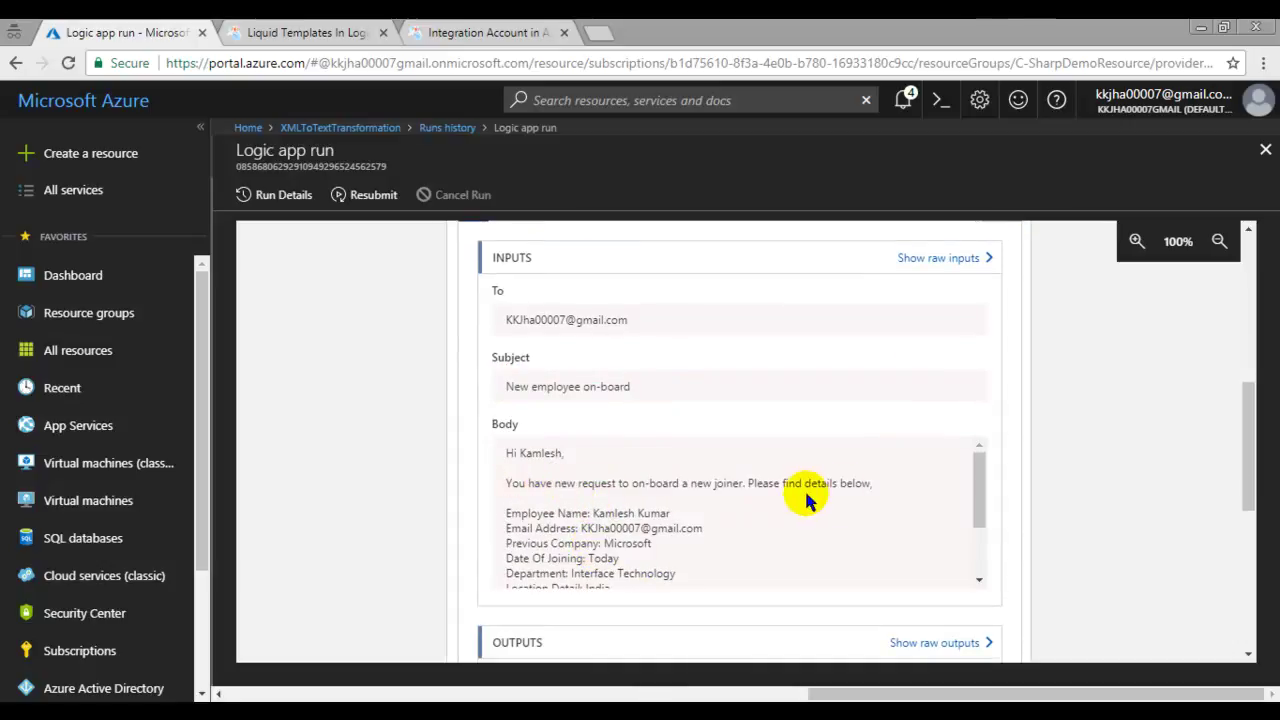
pyautogui.moveTo(977, 483); pyautogui.dragTo(977, 533)
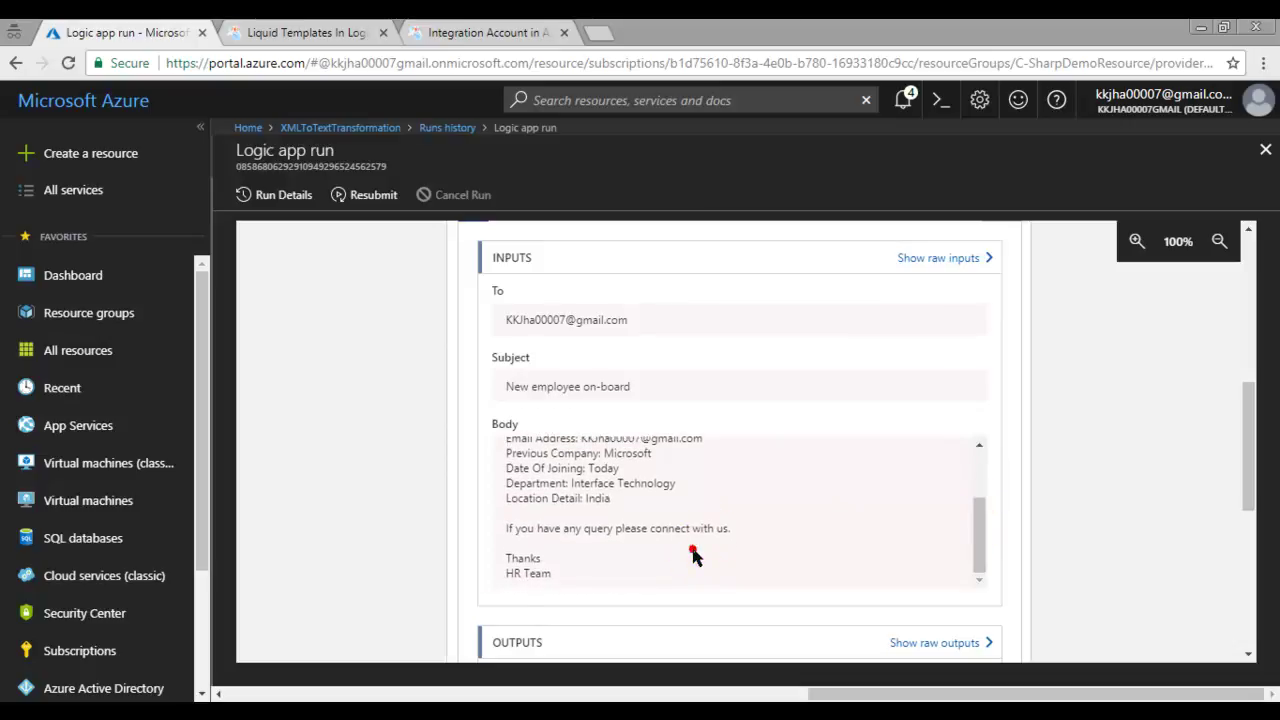
# Examine the Send email action's output status code and headers, then collapse the Condition action.
pyautogui.scroll(-3, 609, 546)
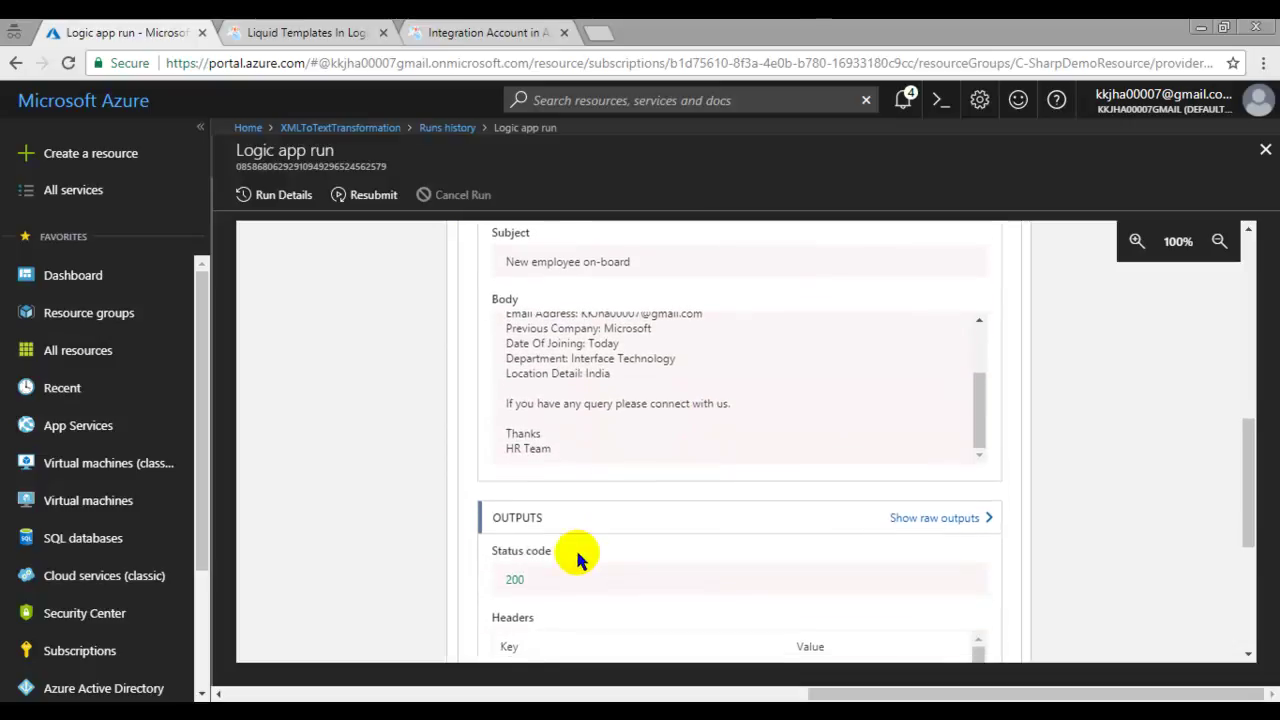
pyautogui.scroll(-1, 435, 540)
pyautogui.scroll(-5, 617, 537)
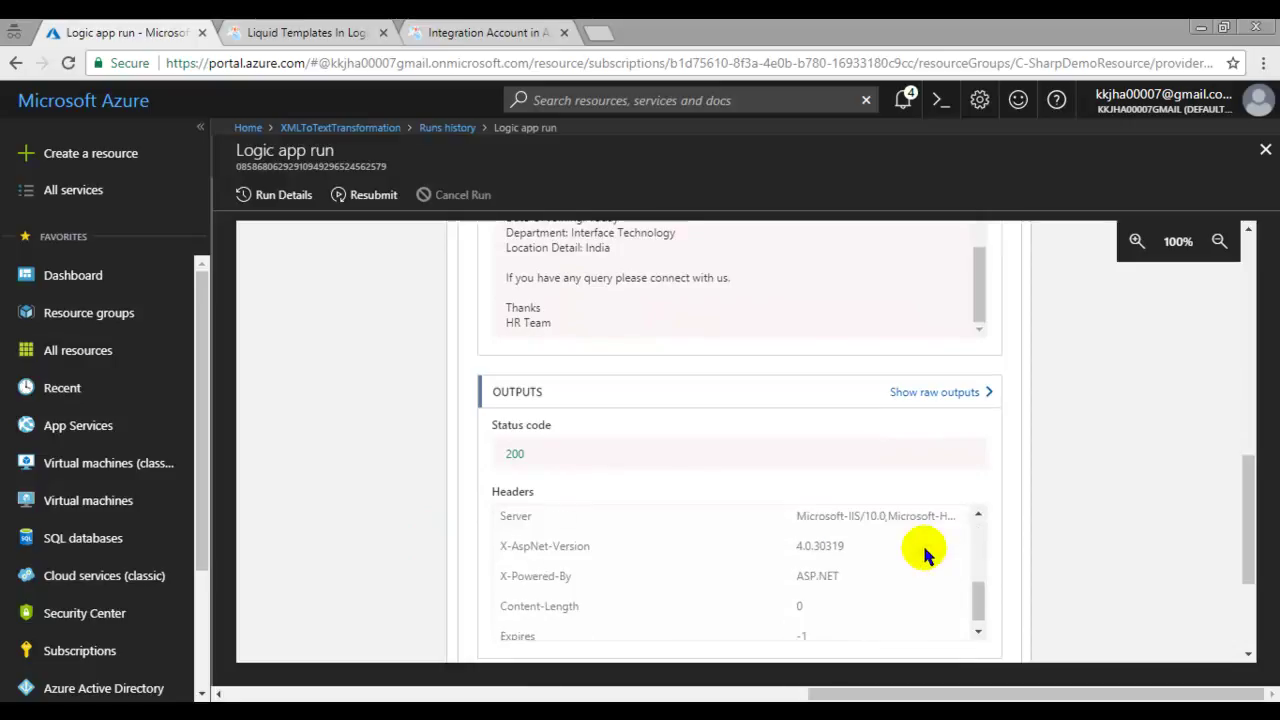
pyautogui.scroll(5, 571, 506)
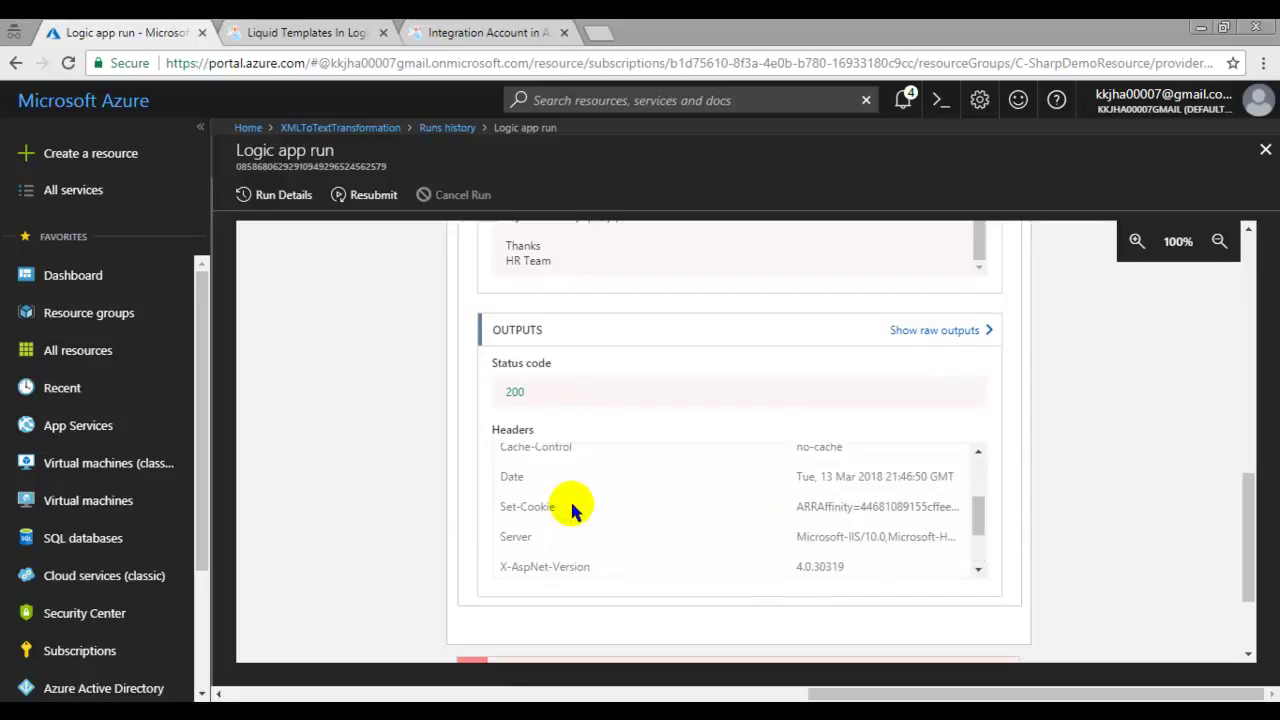
pyautogui.scroll(2, 570, 506)
pyautogui.scroll(8, 645, 395)
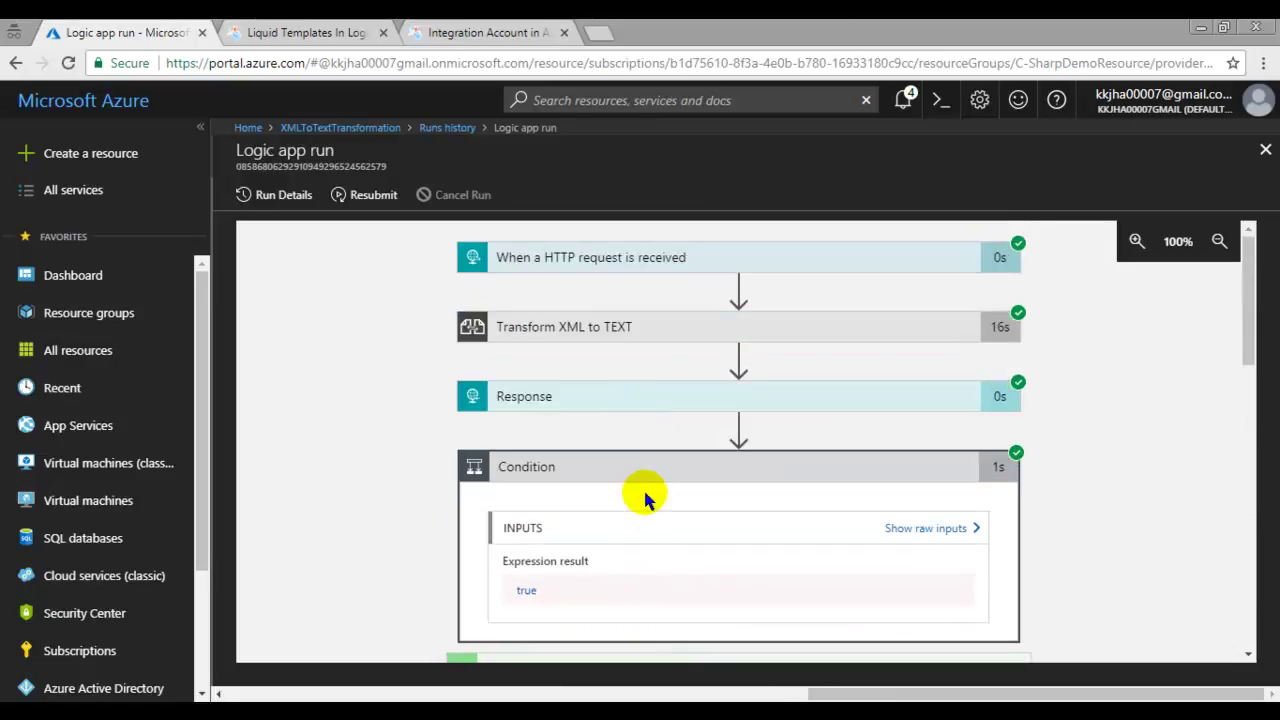
pyautogui.click(660, 474)
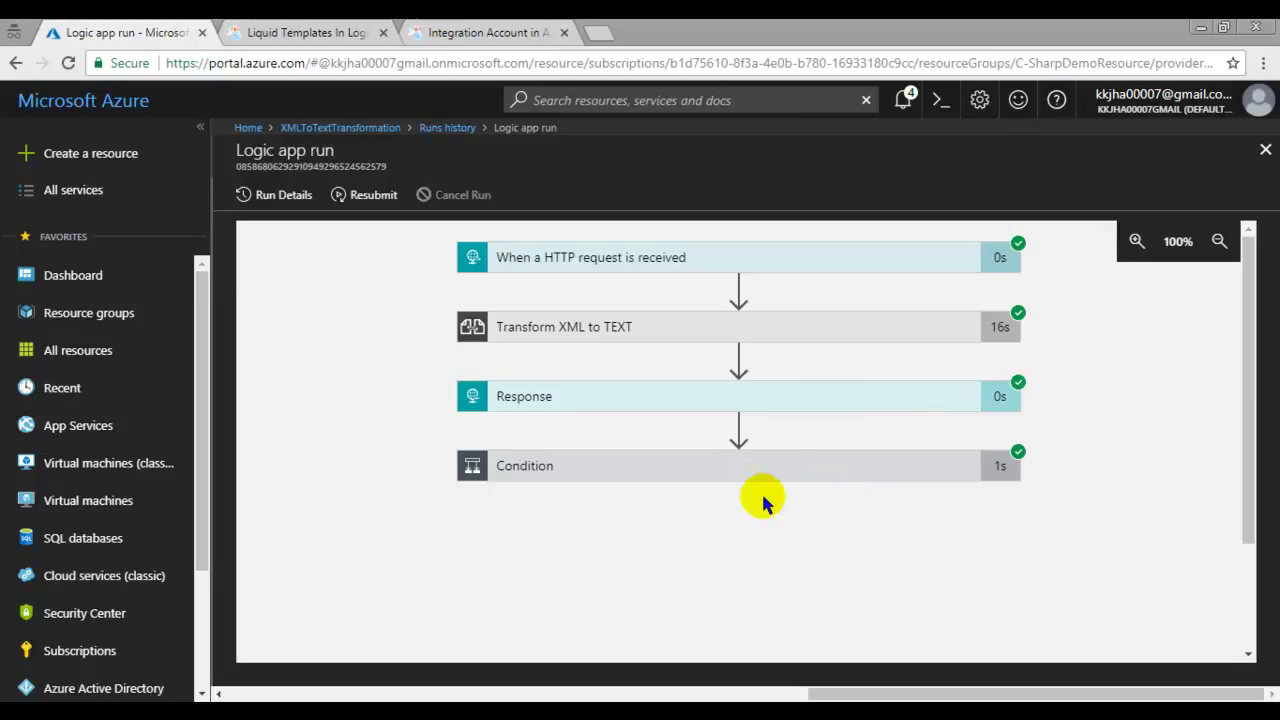
pyautogui.hotkey('alt', 'Tab')
pyautogui.hotkey('alt', 'Tab')
pyautogui.hotkey('alt', 'Tab')
pyautogui.hotkey('alt', 'Tab')
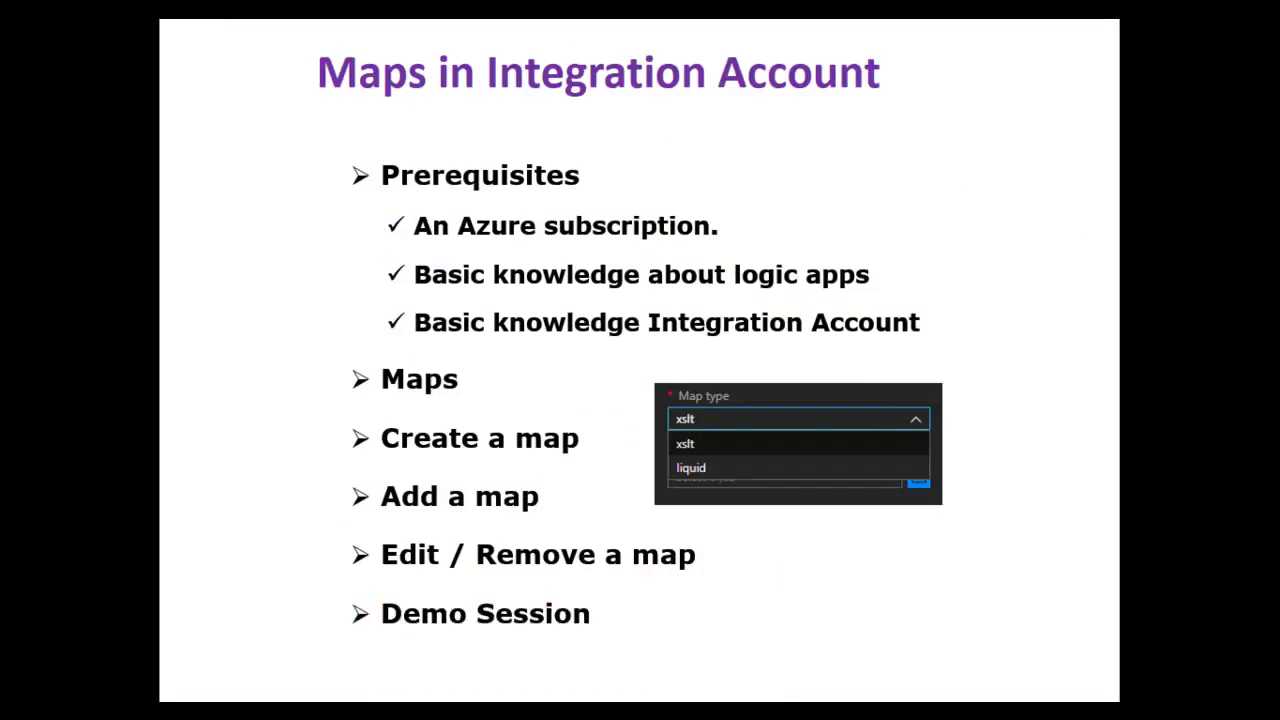
pyautogui.press('Right')
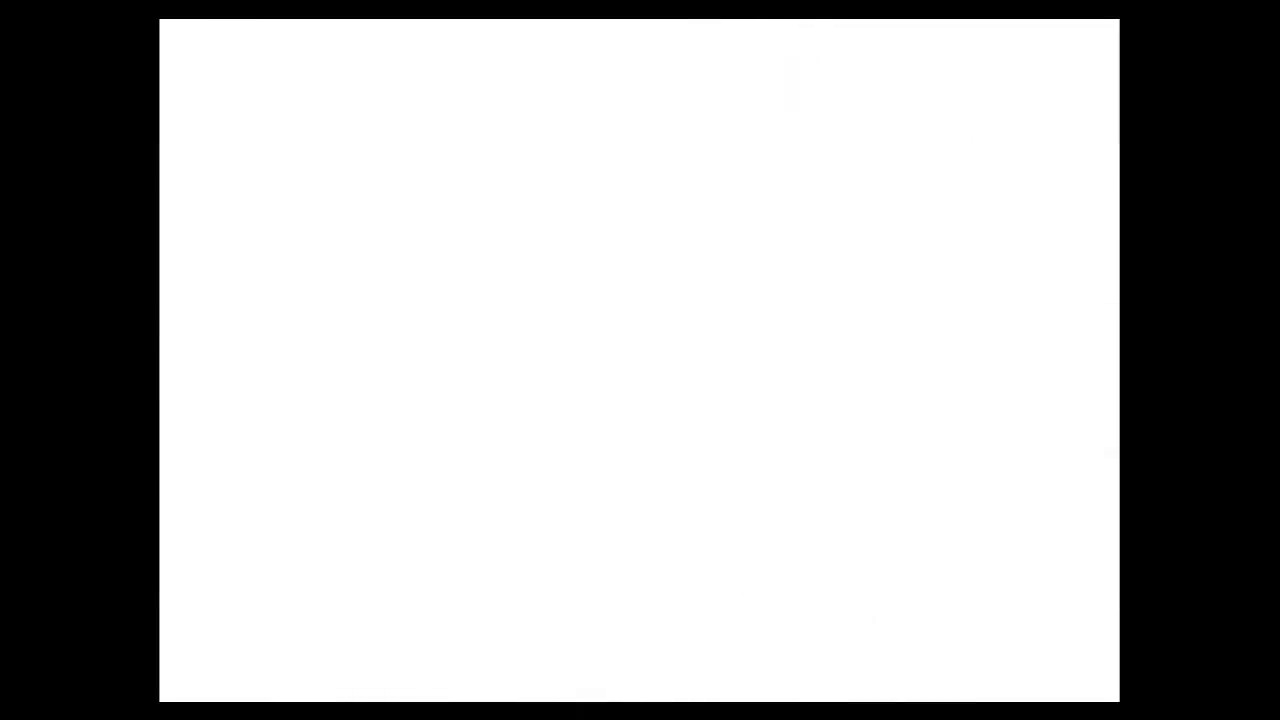
pyautogui.press('Right')
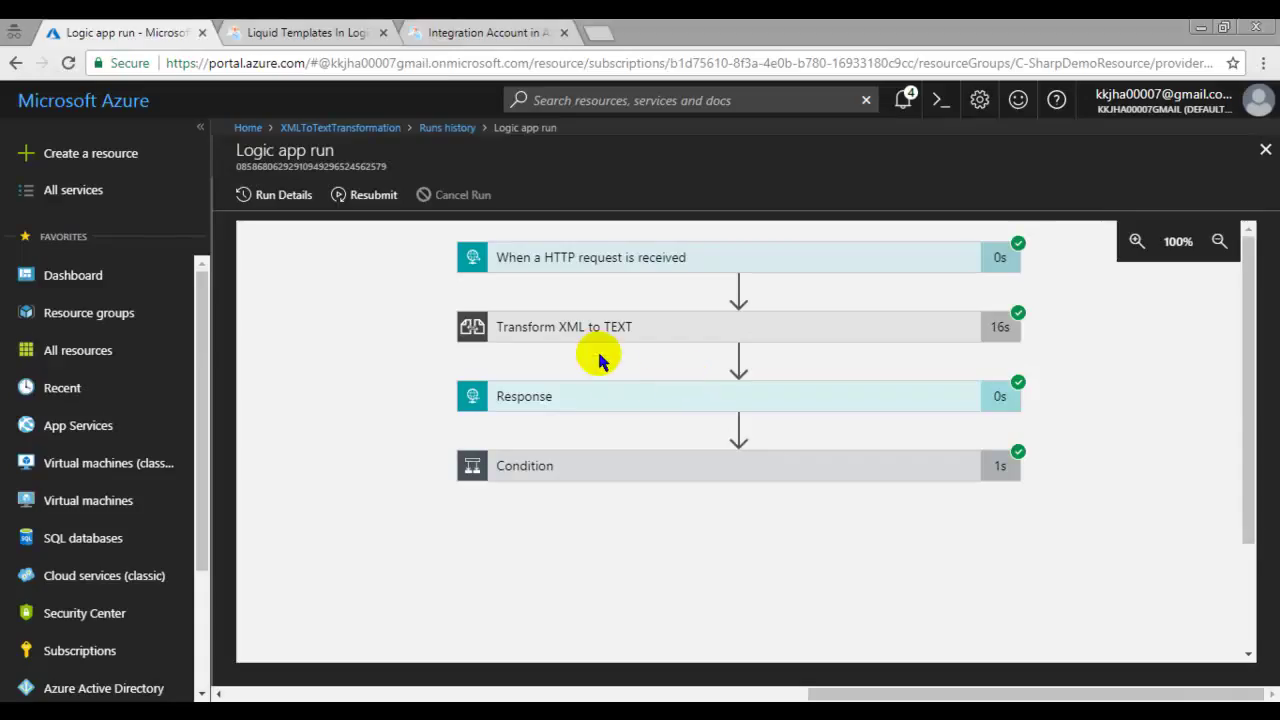
# Close the run, the runs history and XMLToTextTransformation, and open the C-SharpDemo1 logic app in the Logic App Designer.
pyautogui.click(1264, 152)
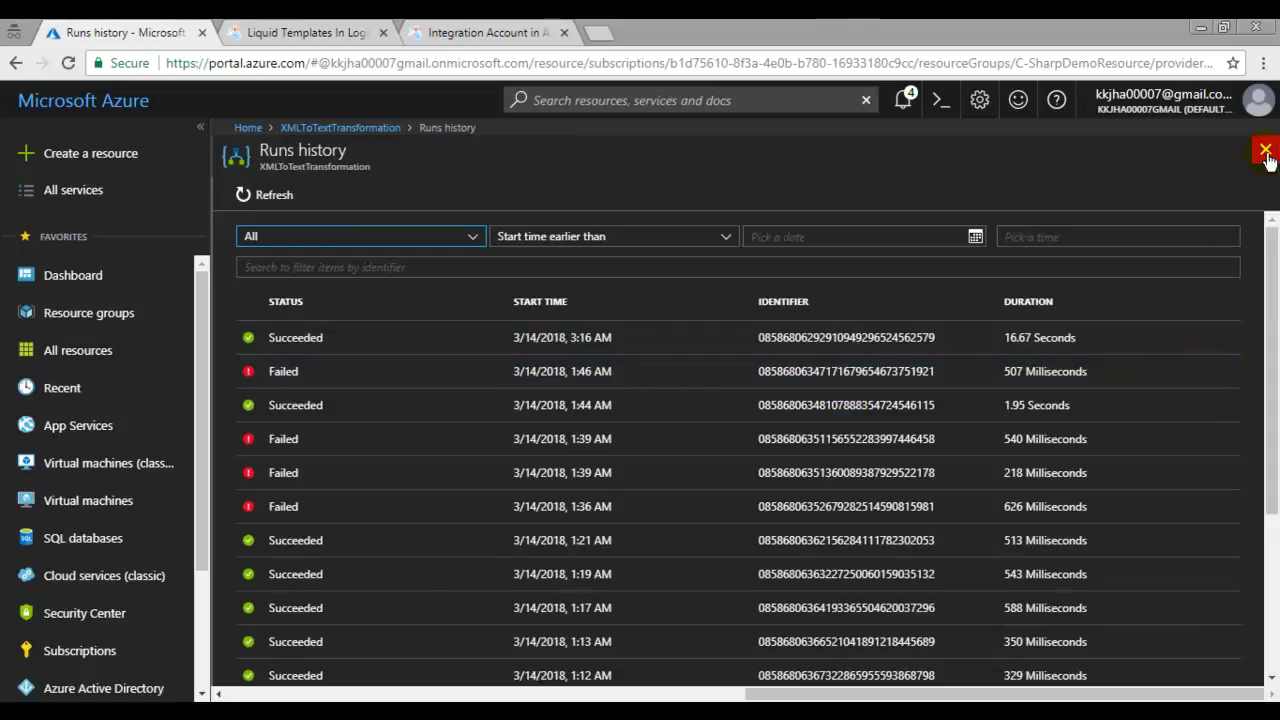
pyautogui.click(1265, 151)
pyautogui.click(1265, 152)
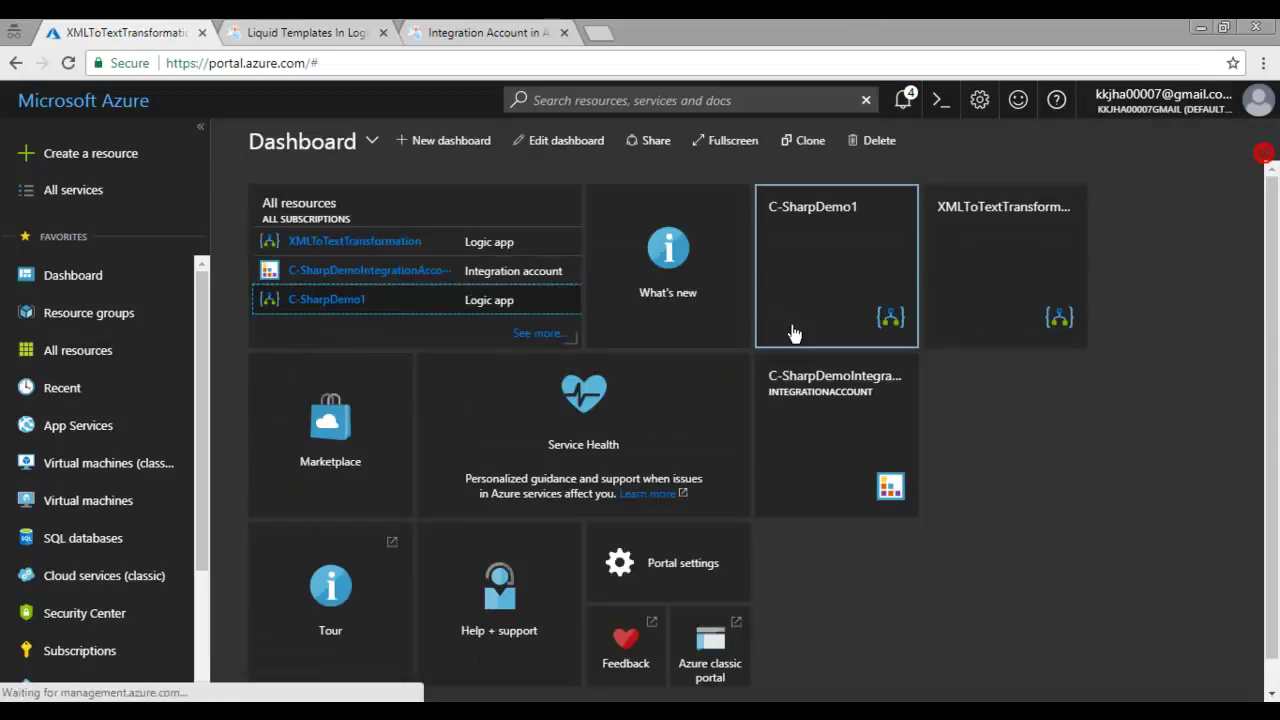
pyautogui.click(337, 295)
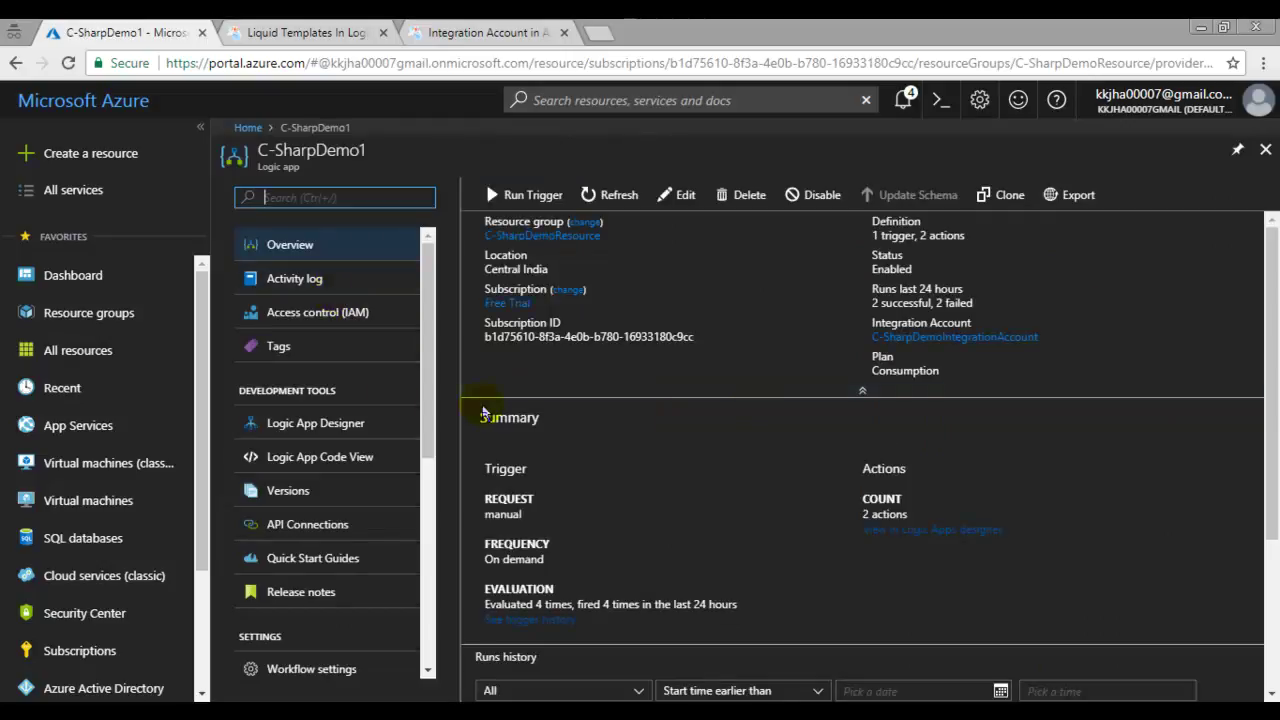
pyautogui.click(303, 427)
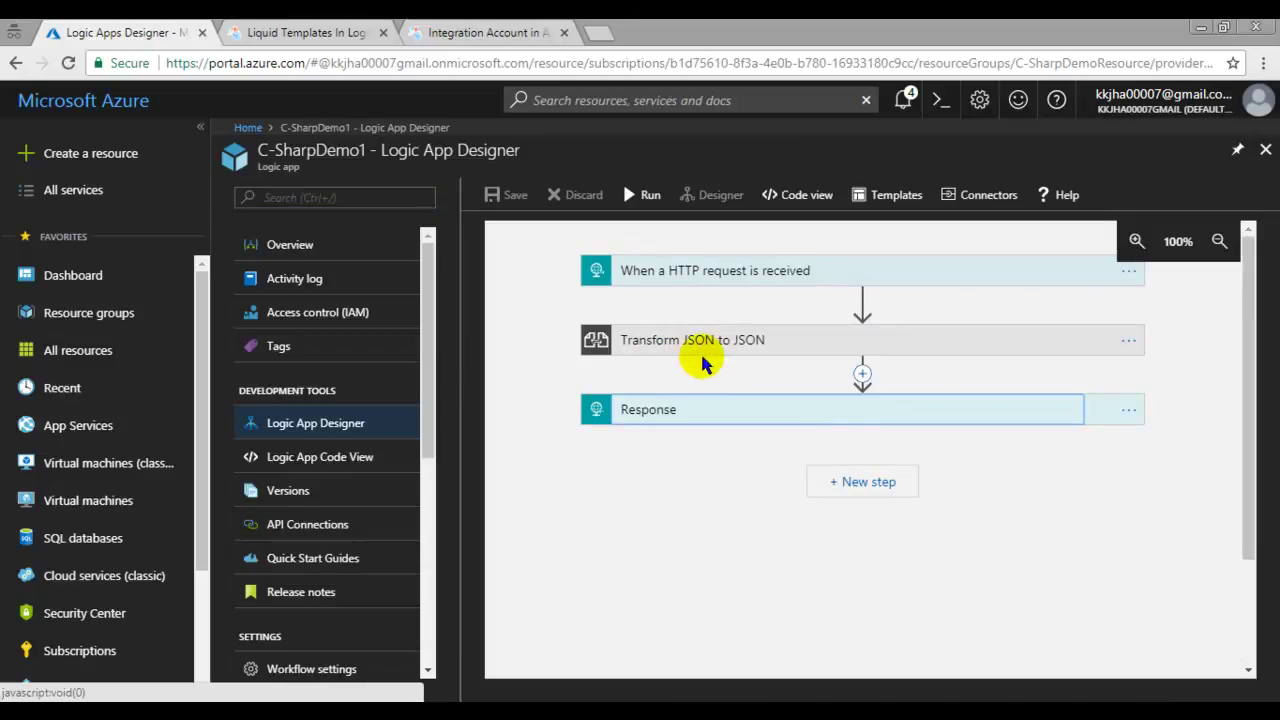
# Examine the Transform JSON to JSON action's content and available maps, choose JsonToJsonTransformation, and collapse the action.
pyautogui.click(886, 340)
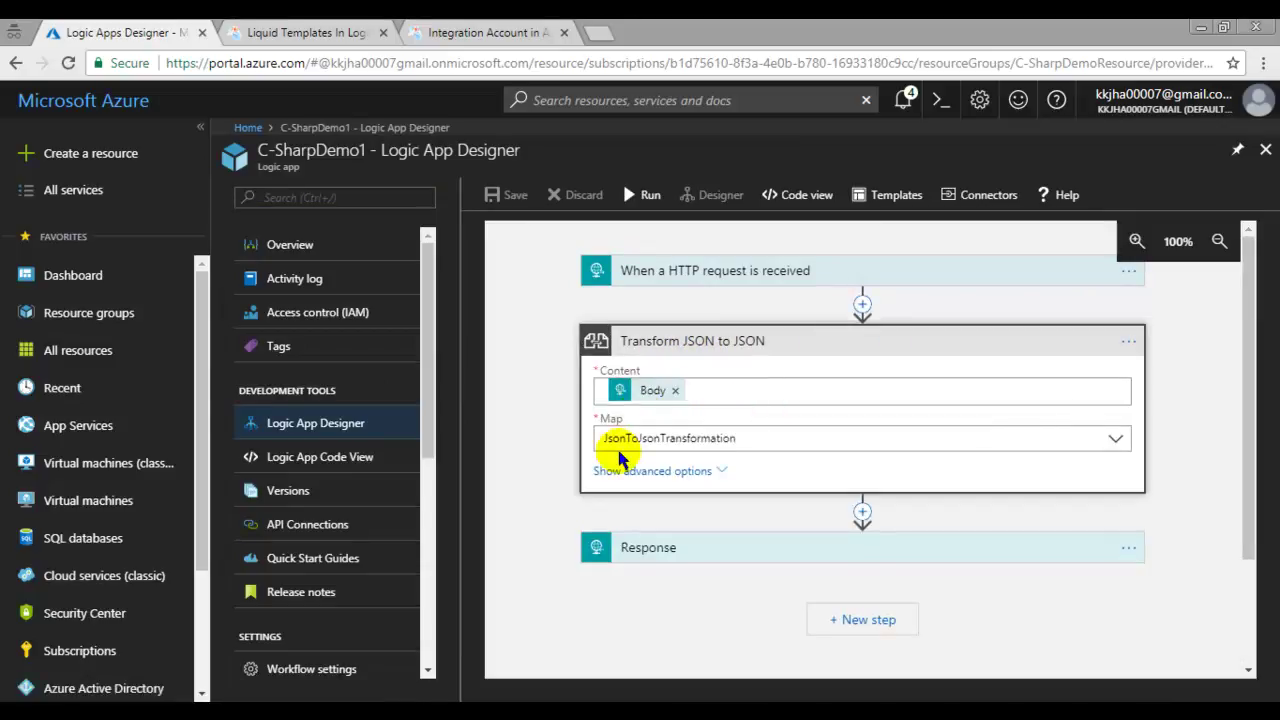
pyautogui.click(1117, 439)
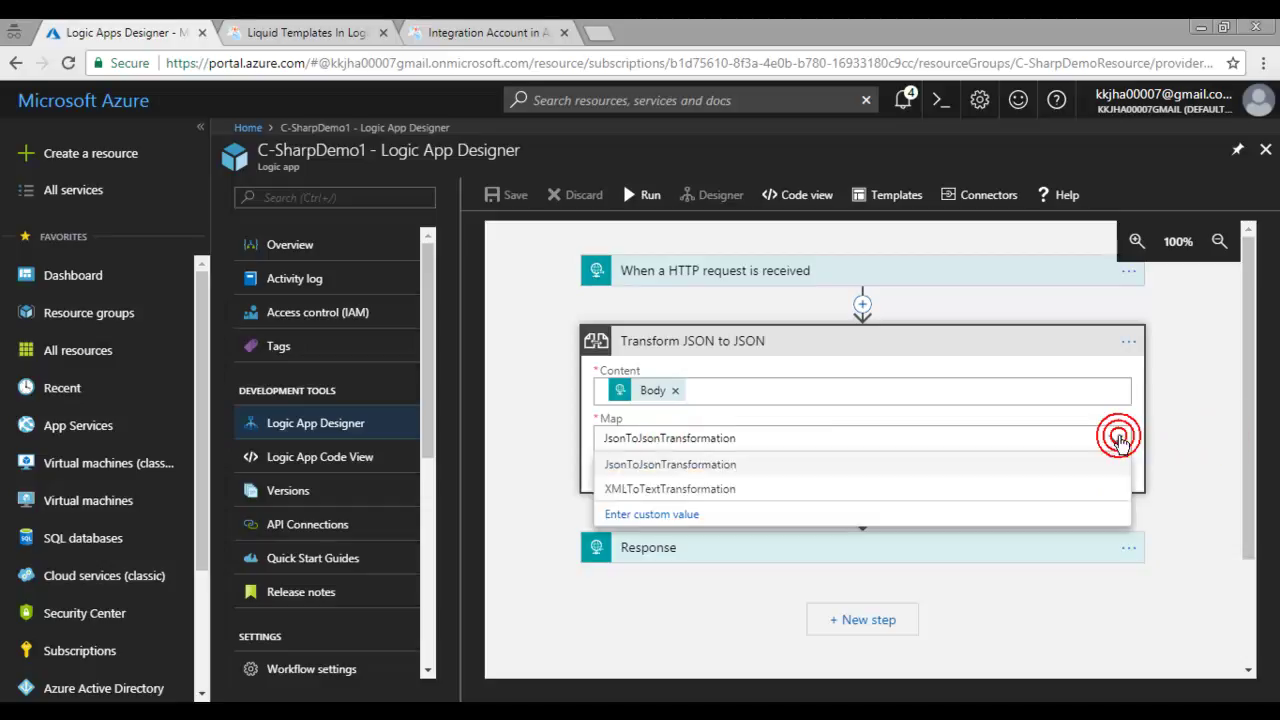
pyautogui.click(690, 462)
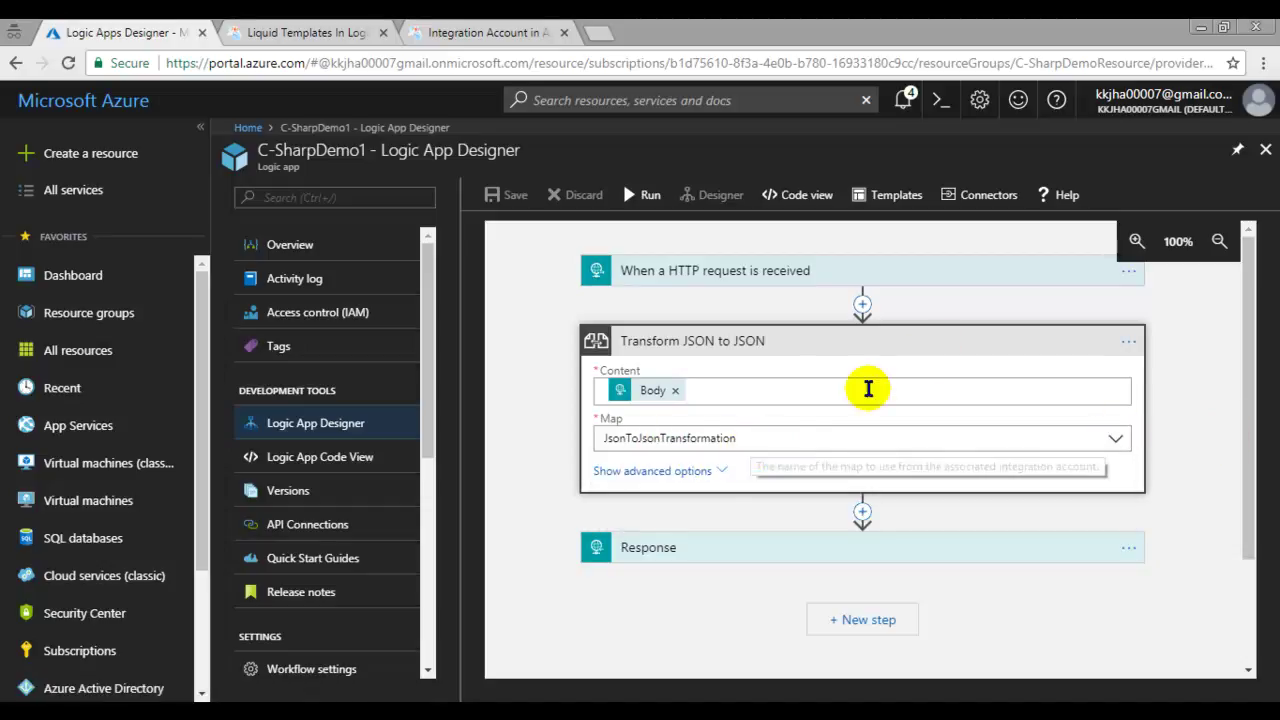
pyautogui.click(813, 340)
# Copy the HTTP POST URL of C-SharpDemo1's request trigger and replace the POST request's URL in Postman with it.
pyautogui.click(926, 273)
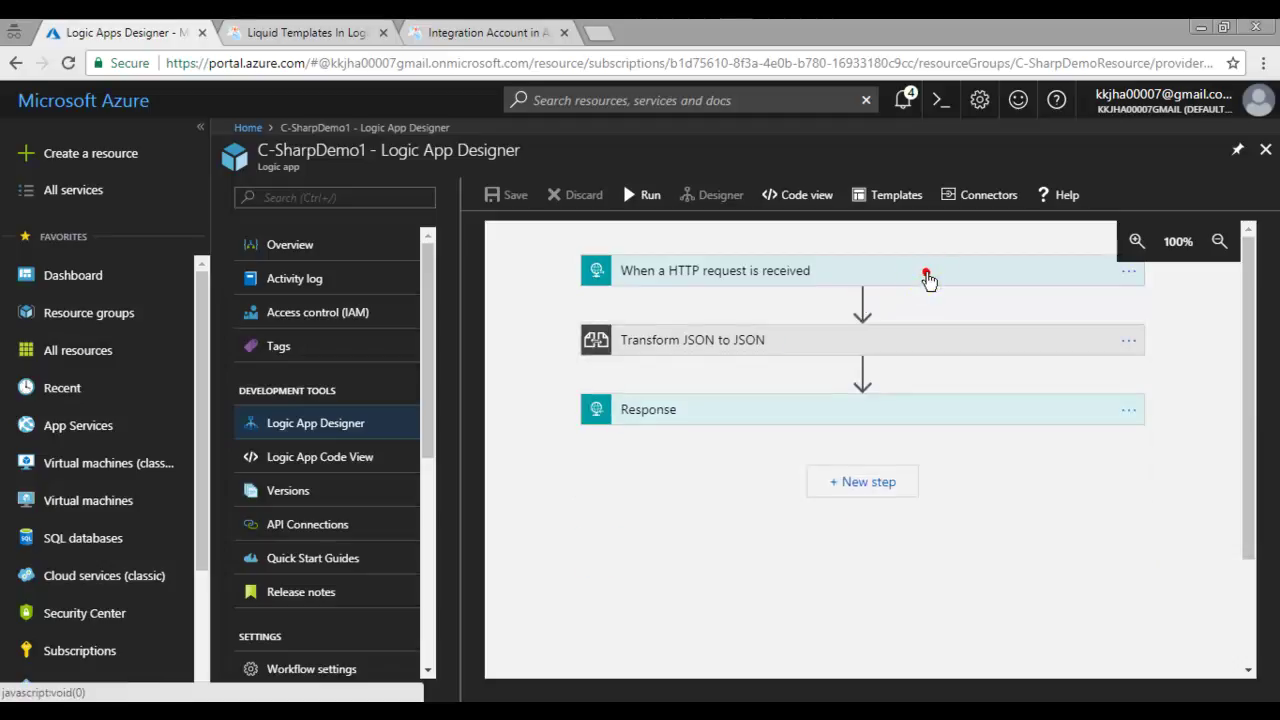
pyautogui.click(1117, 326)
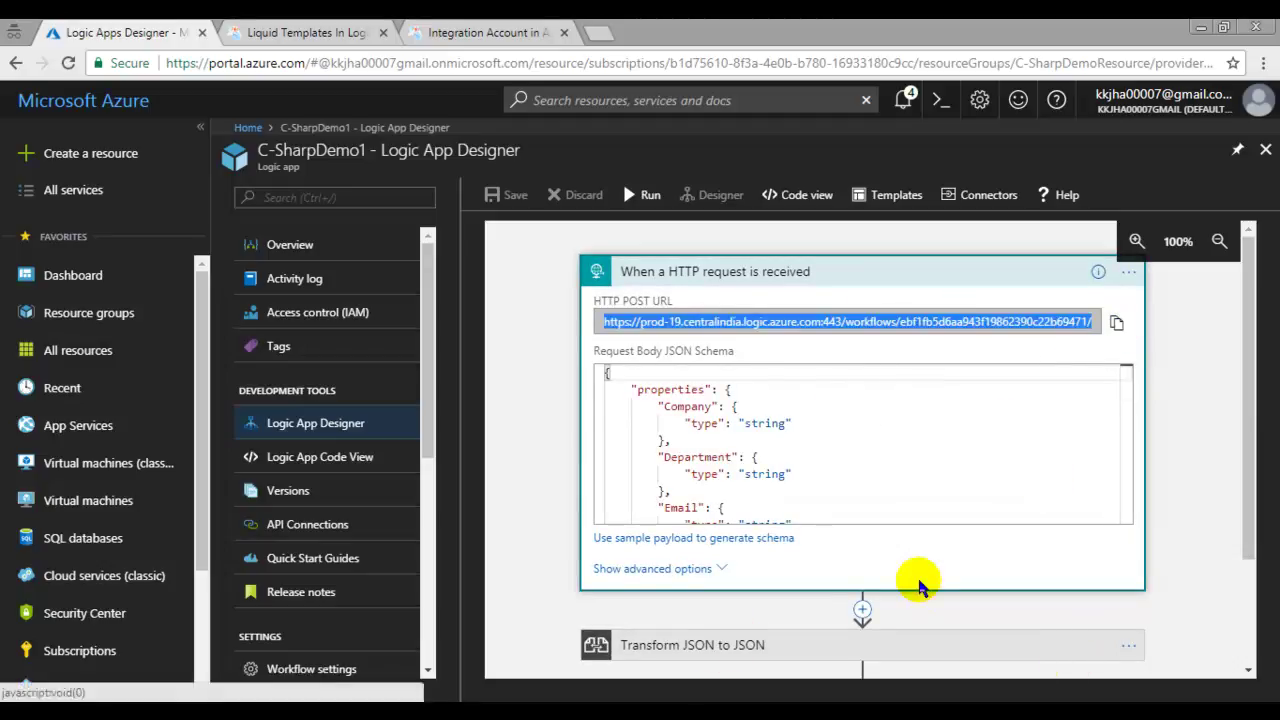
pyautogui.hotkey('alt', 'Tab')
pyautogui.hotkey('alt', 'Tab')
pyautogui.hotkey('alt', 'Tab')
pyautogui.hotkey('alt', 'Tab')
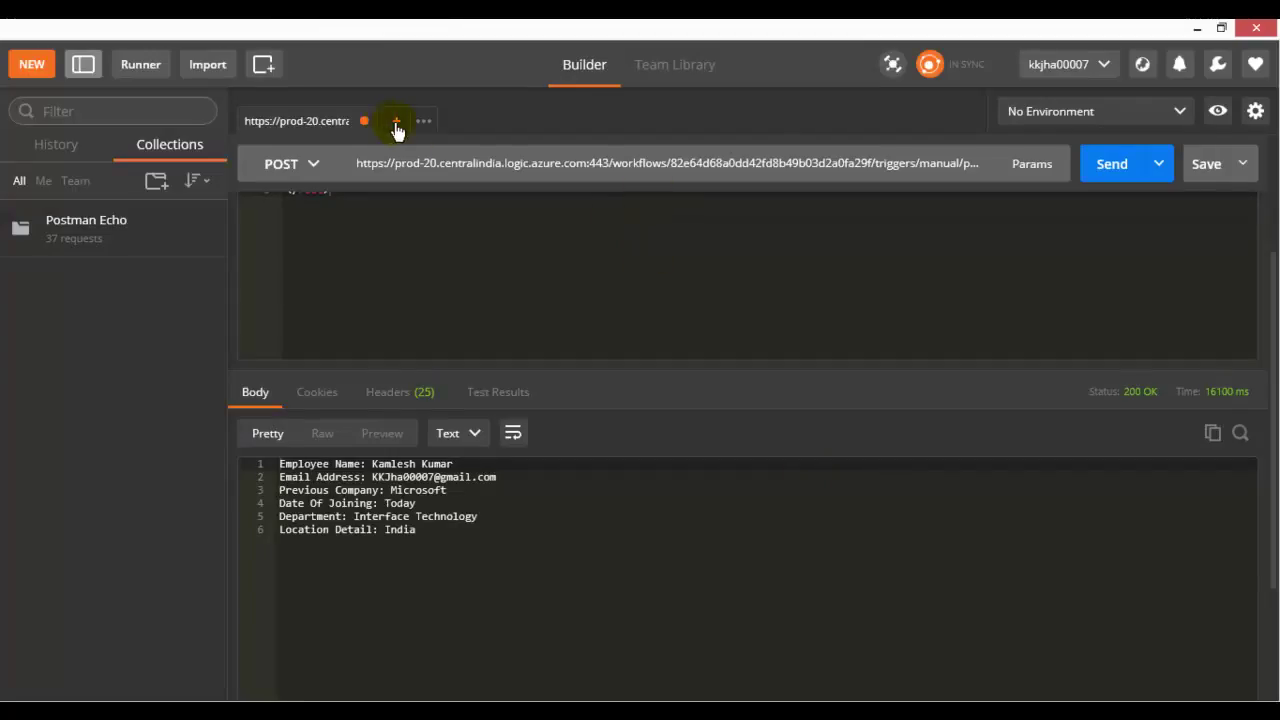
pyautogui.click(400, 163)
pyautogui.hotkey('ctrl', 'a')
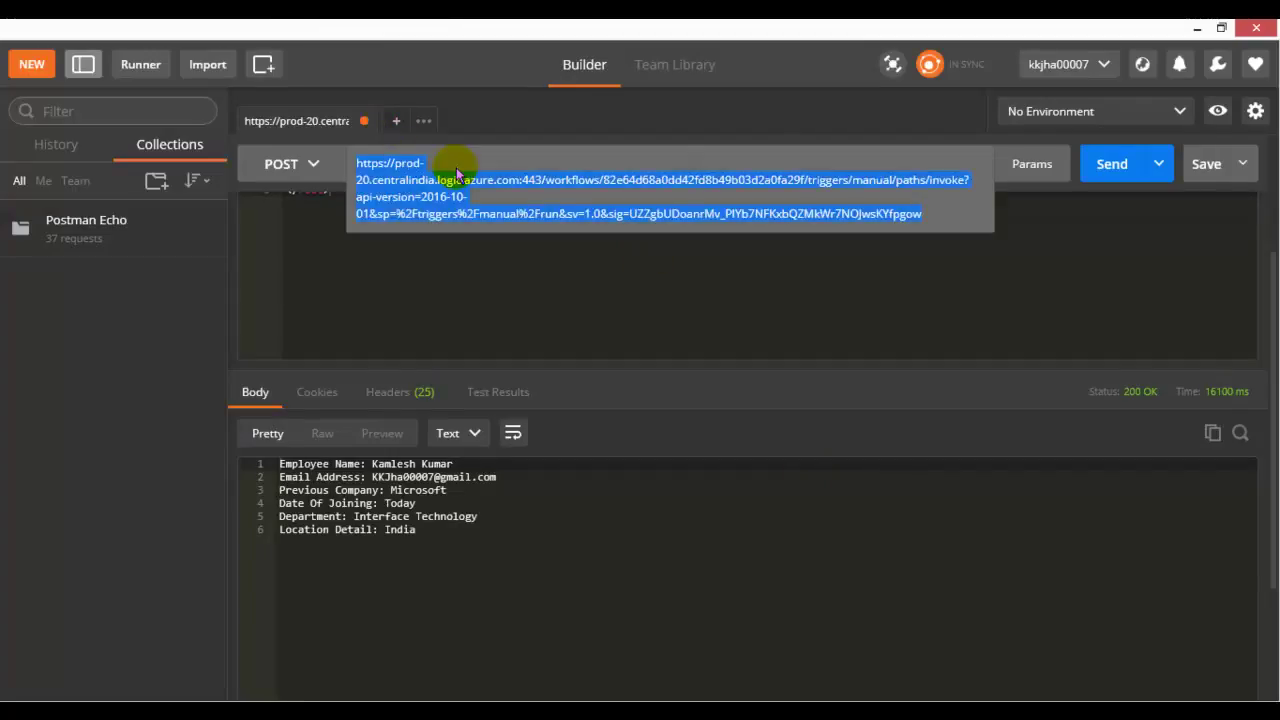
pyautogui.press('BackSpace')
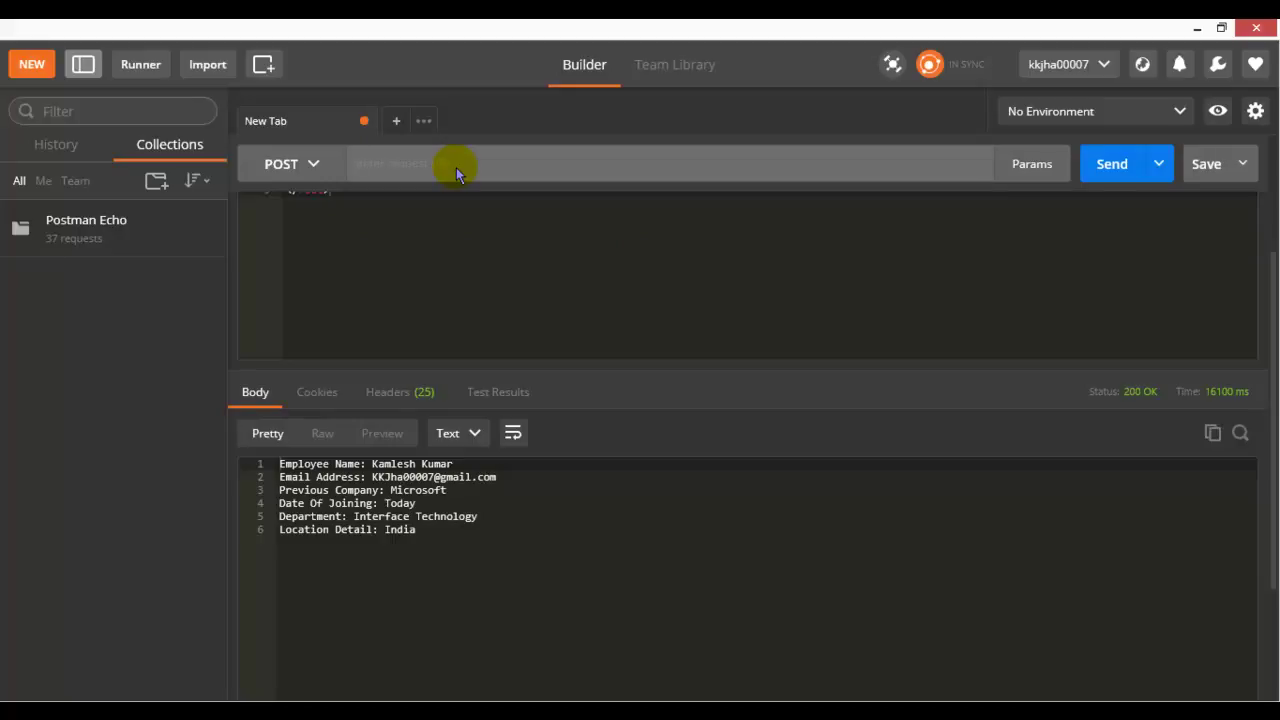
pyautogui.hotkey('ctrl', 'v')
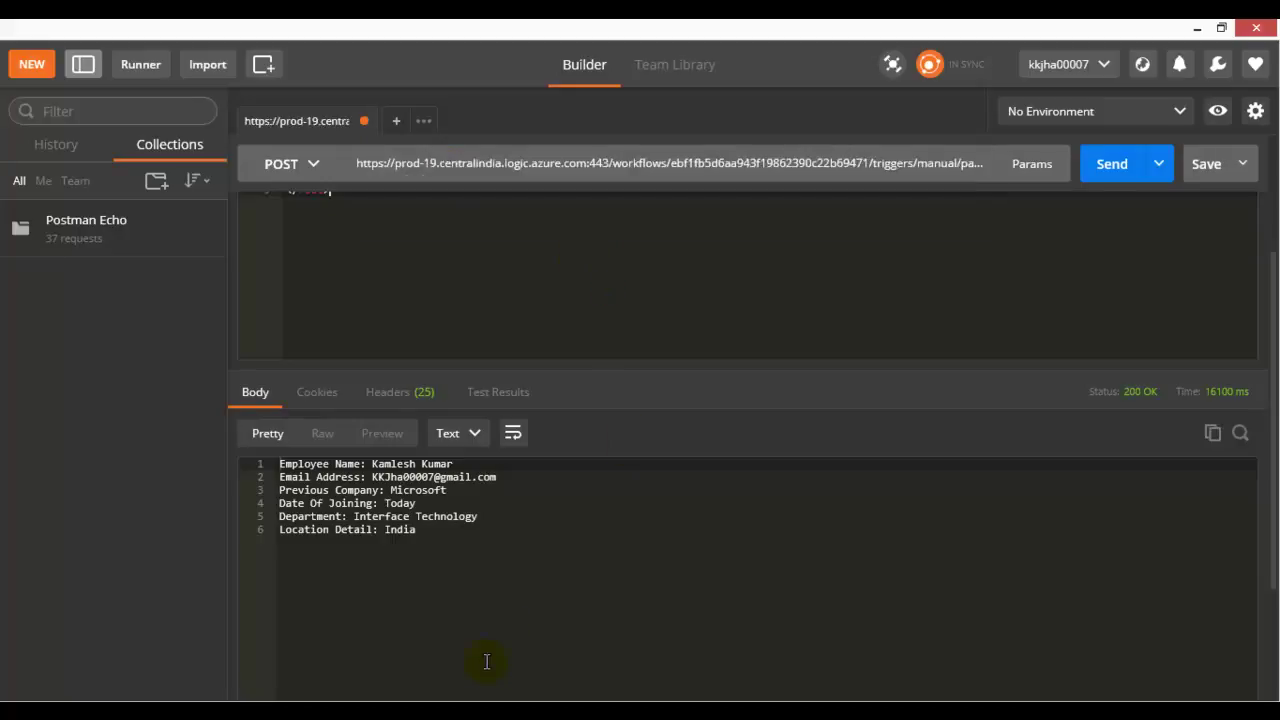
# Switch to Notepad++ and view the sample JSON payload with the Work skills array in new 37.
pyautogui.hotkey('alt', 'Tab')
pyautogui.click(626, 290)
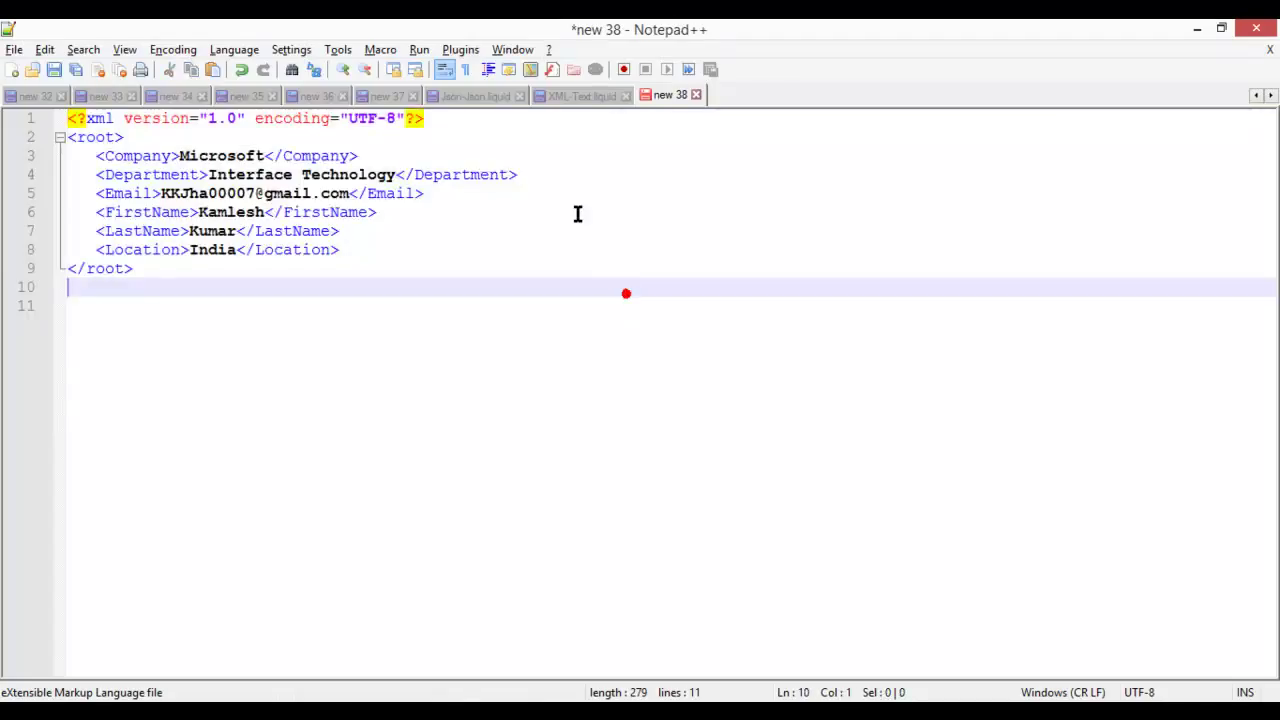
pyautogui.click(400, 100)
pyautogui.click(481, 322)
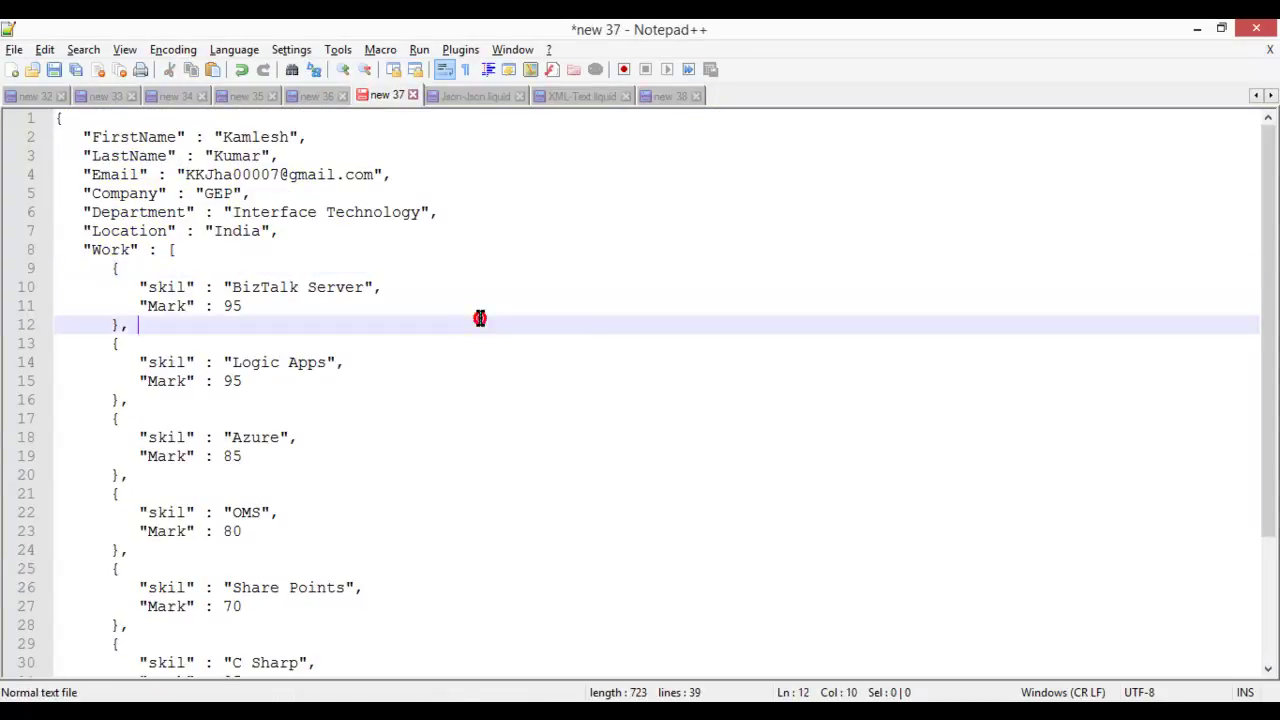
# View the Json-Json.liquid template and examine its mappings from Employee Name and Email Address down to Location Detail and Technology Know.
pyautogui.click(478, 97)
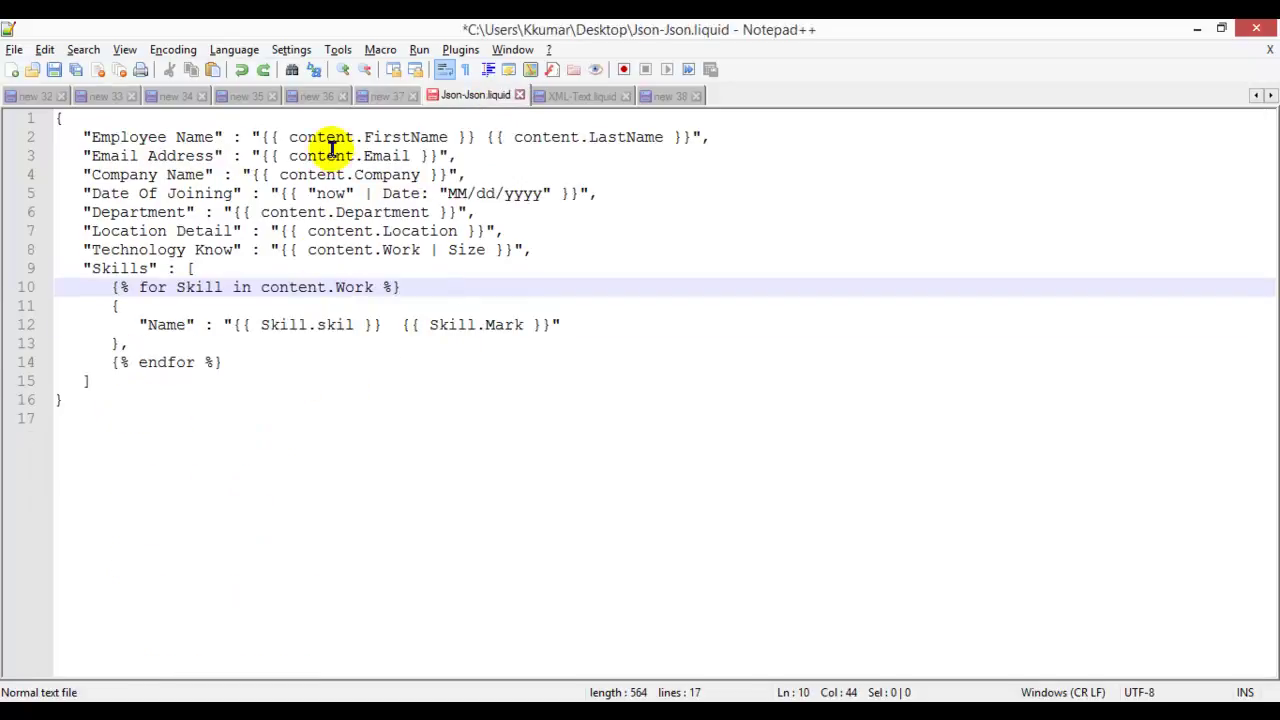
pyautogui.click(222, 362)
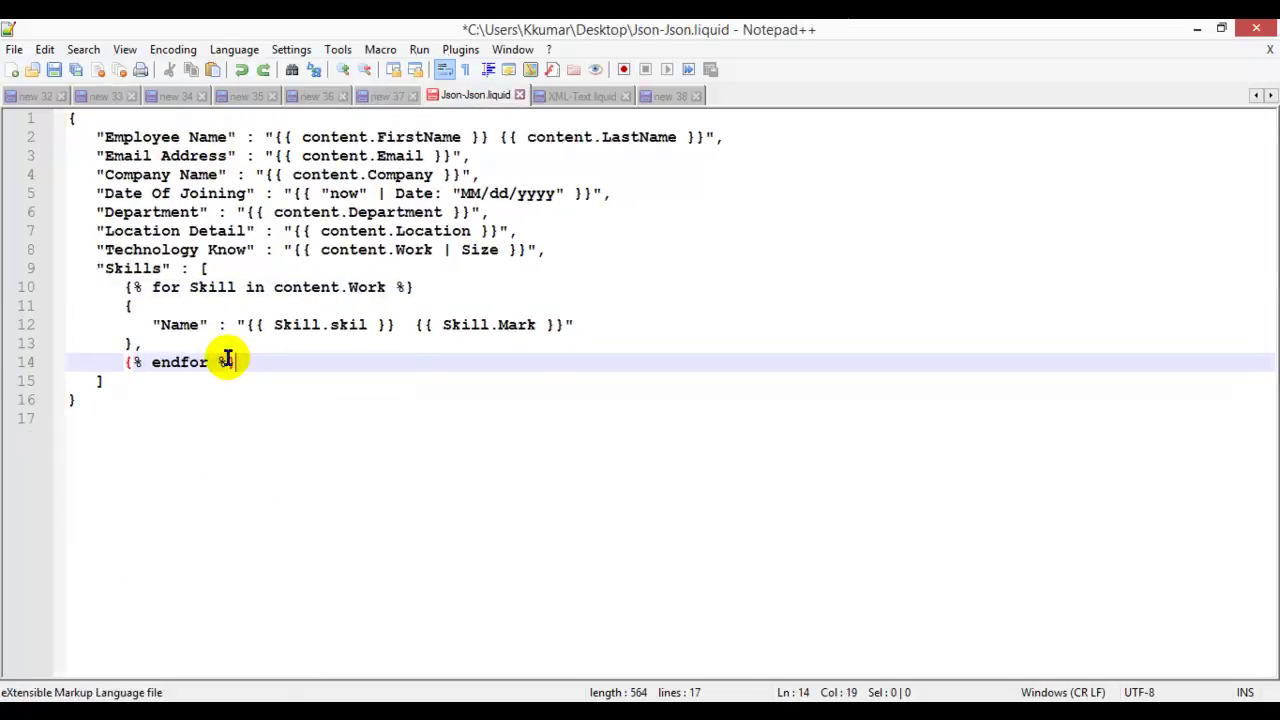
pyautogui.click(246, 360)
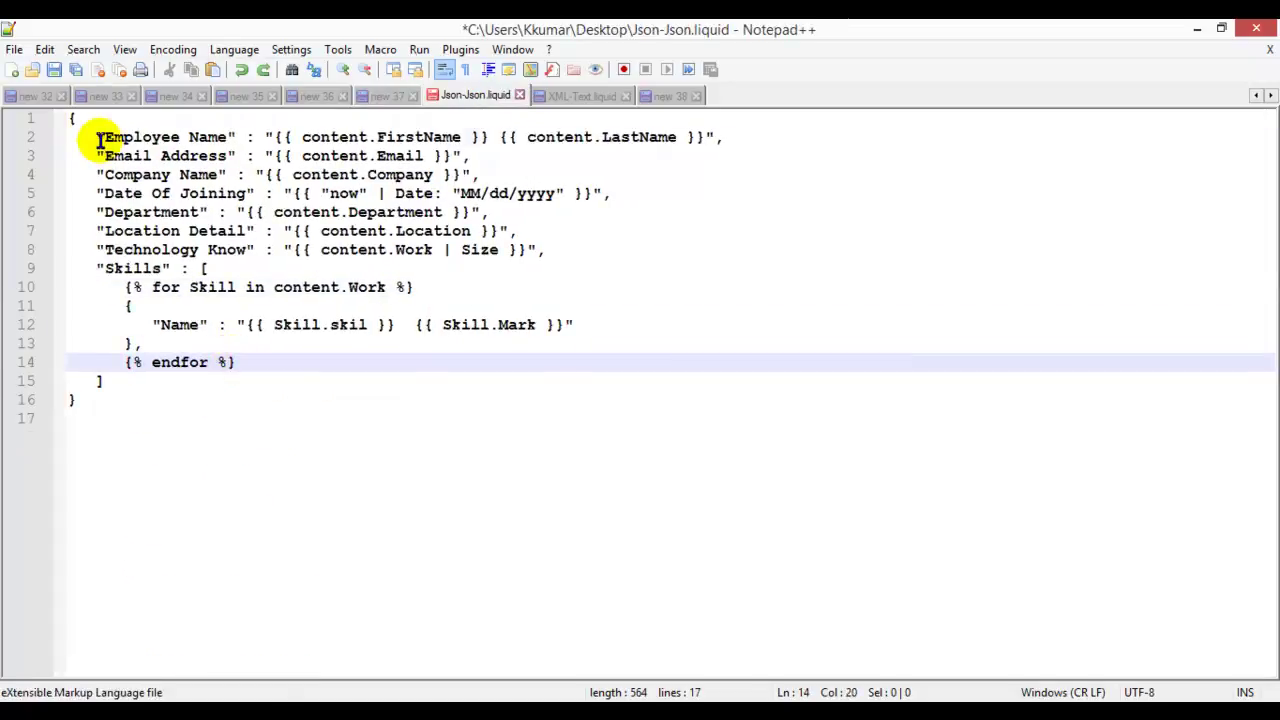
pyautogui.moveTo(100, 138); pyautogui.dragTo(368, 140)
pyautogui.click(405, 136)
pyautogui.doubleClick(198, 137)
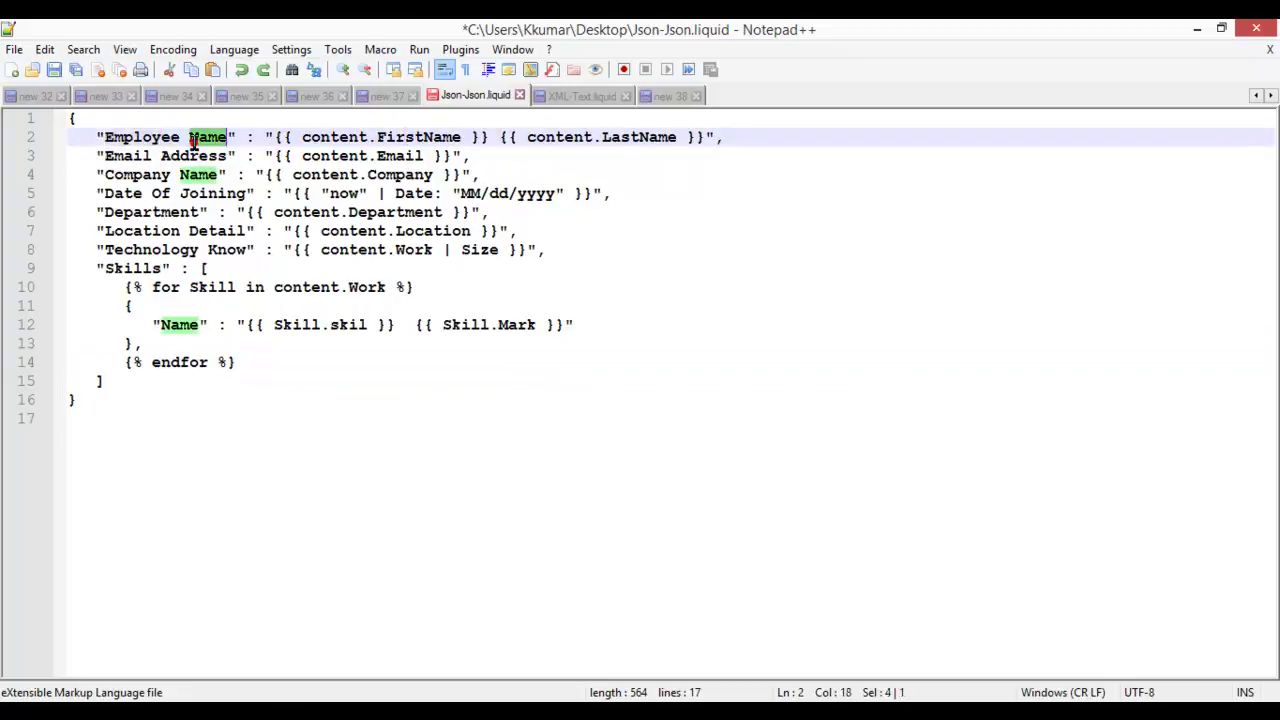
pyautogui.click(145, 166)
pyautogui.click(150, 193)
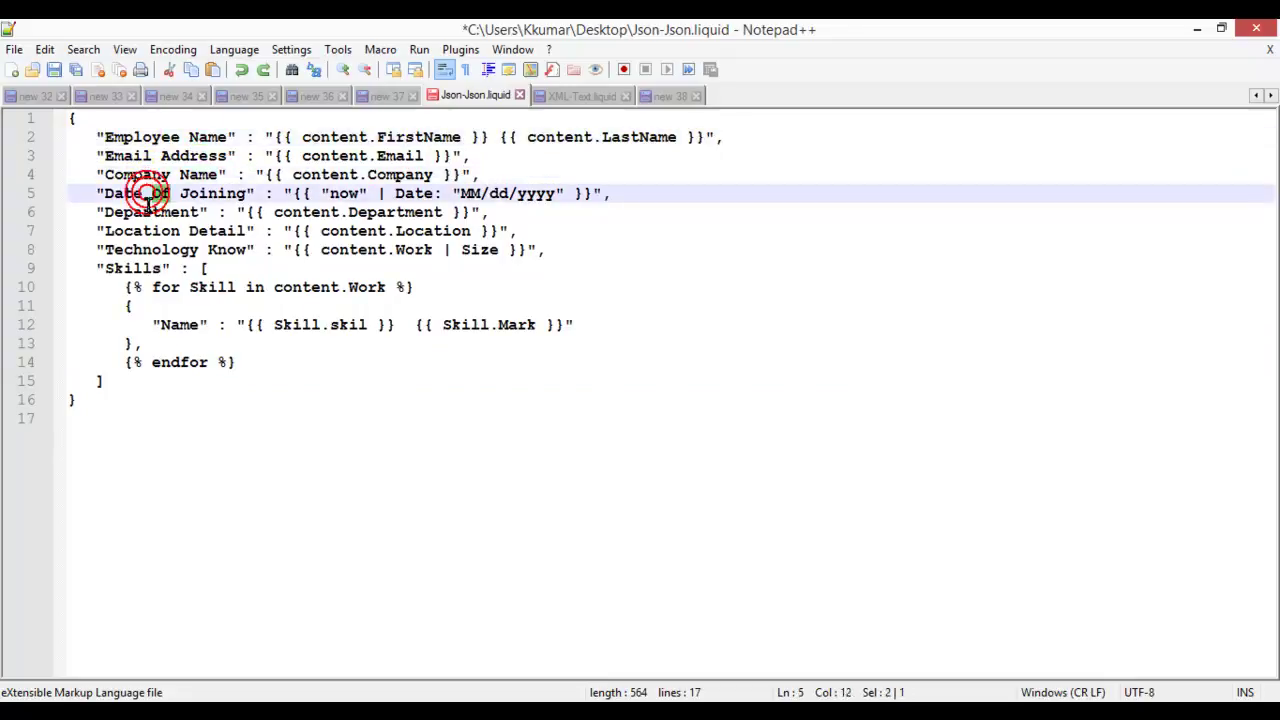
pyautogui.click(149, 211)
pyautogui.click(160, 230)
pyautogui.moveTo(152, 250); pyautogui.dragTo(200, 250)
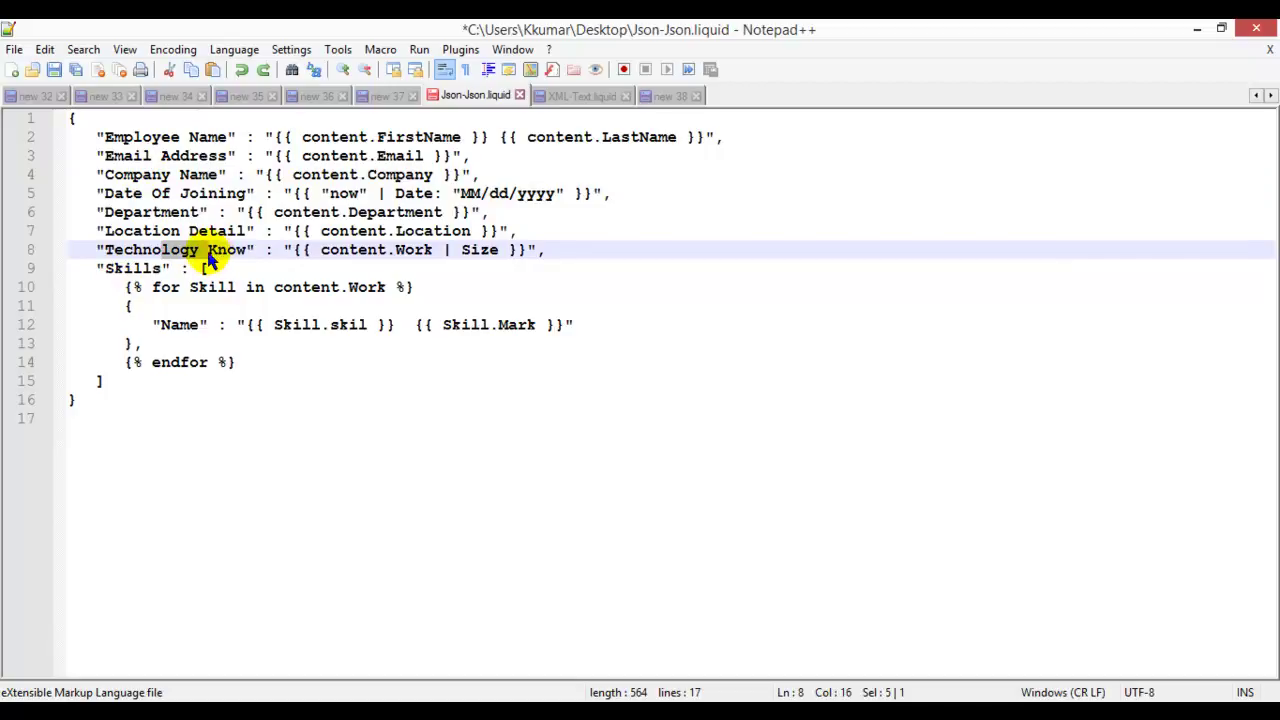
# Examine the Skills array in the Liquid template, where the for loop over content.Work combines Skill.skil and Skill.Mark.
pyautogui.doubleClick(133, 269)
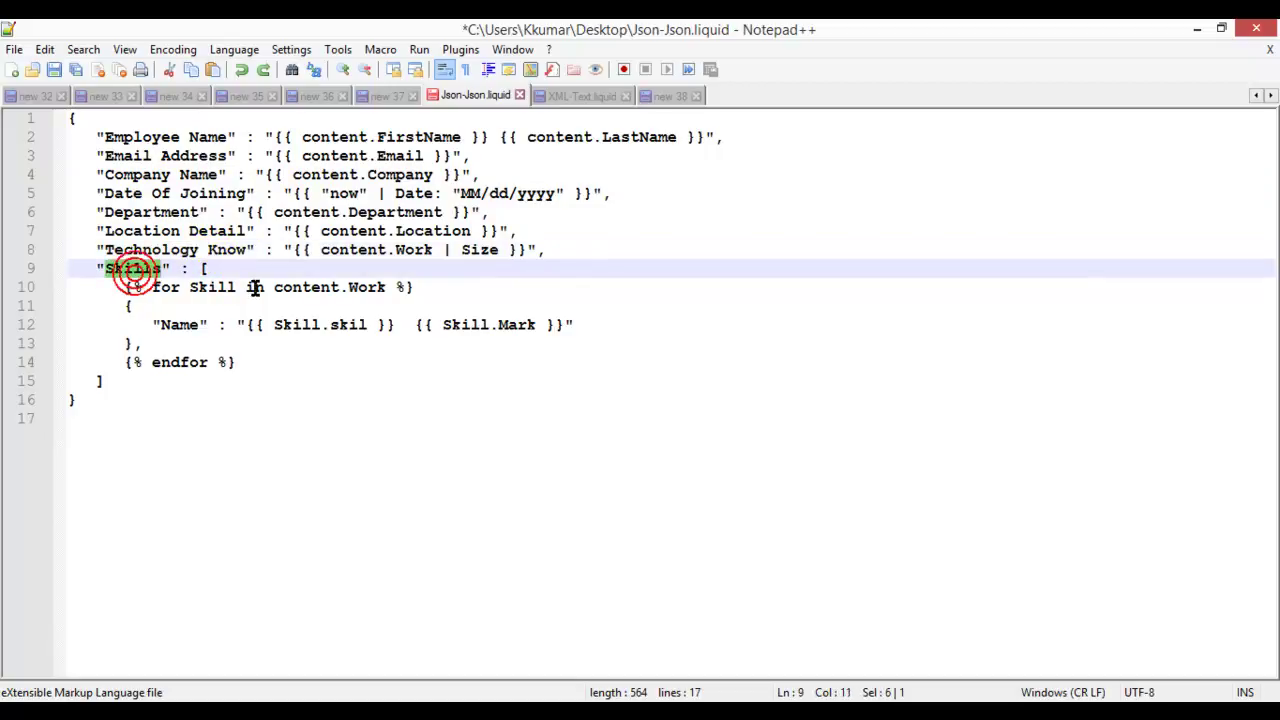
pyautogui.moveTo(180, 324); pyautogui.dragTo(329, 324)
pyautogui.click(329, 327)
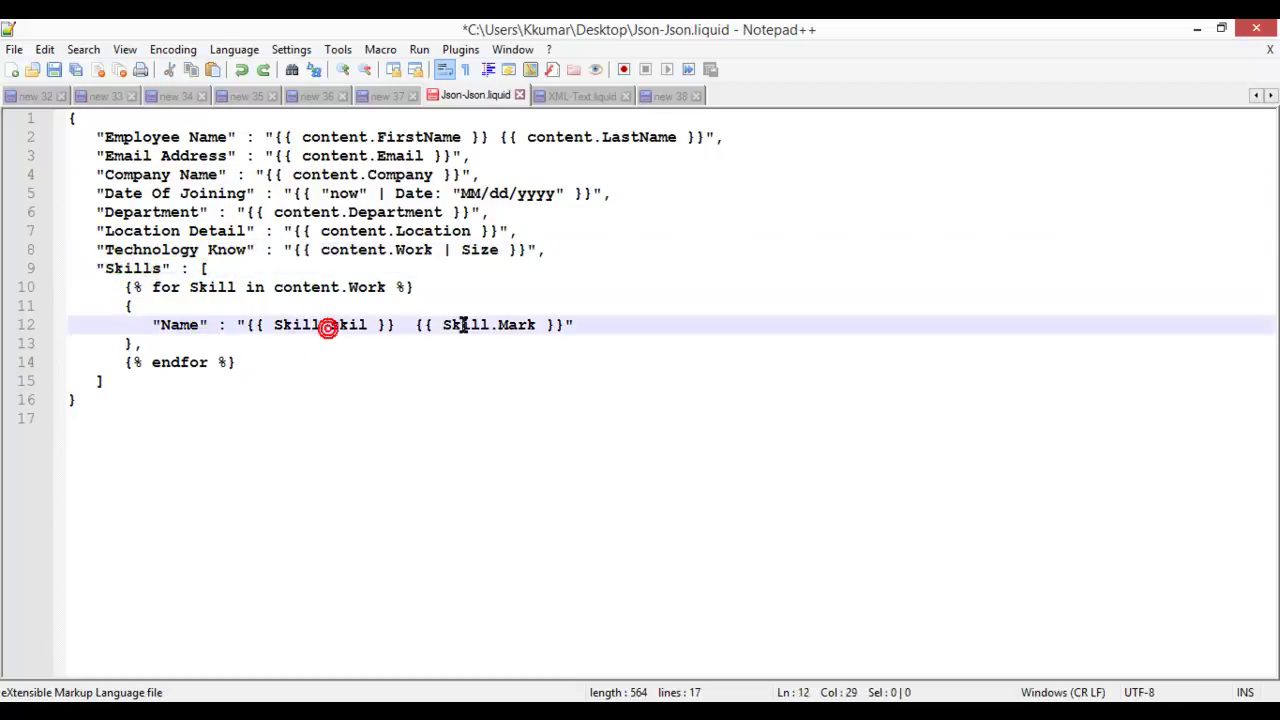
pyautogui.doubleClick(517, 325)
# Copy the entire JSON payload from new 37 and replace the XML request body in Postman with it.
pyautogui.click(383, 95)
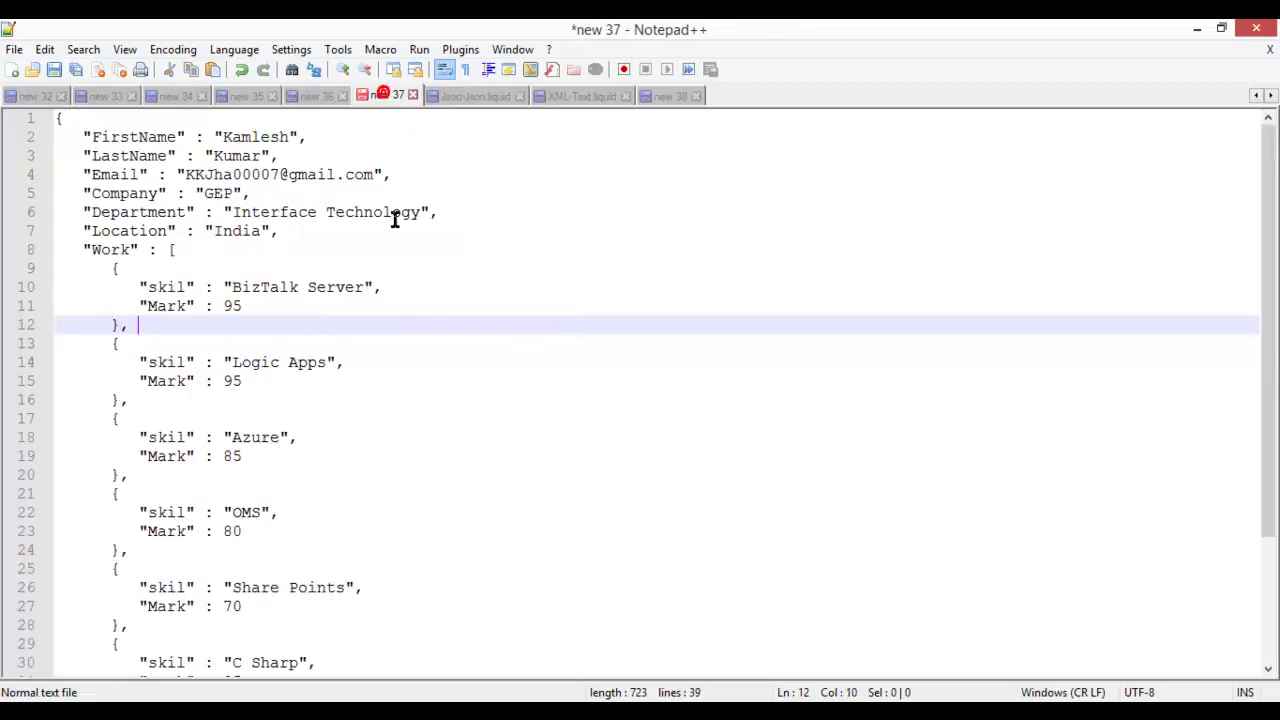
pyautogui.click(309, 343)
pyautogui.hotkey('ctrl', 'a')
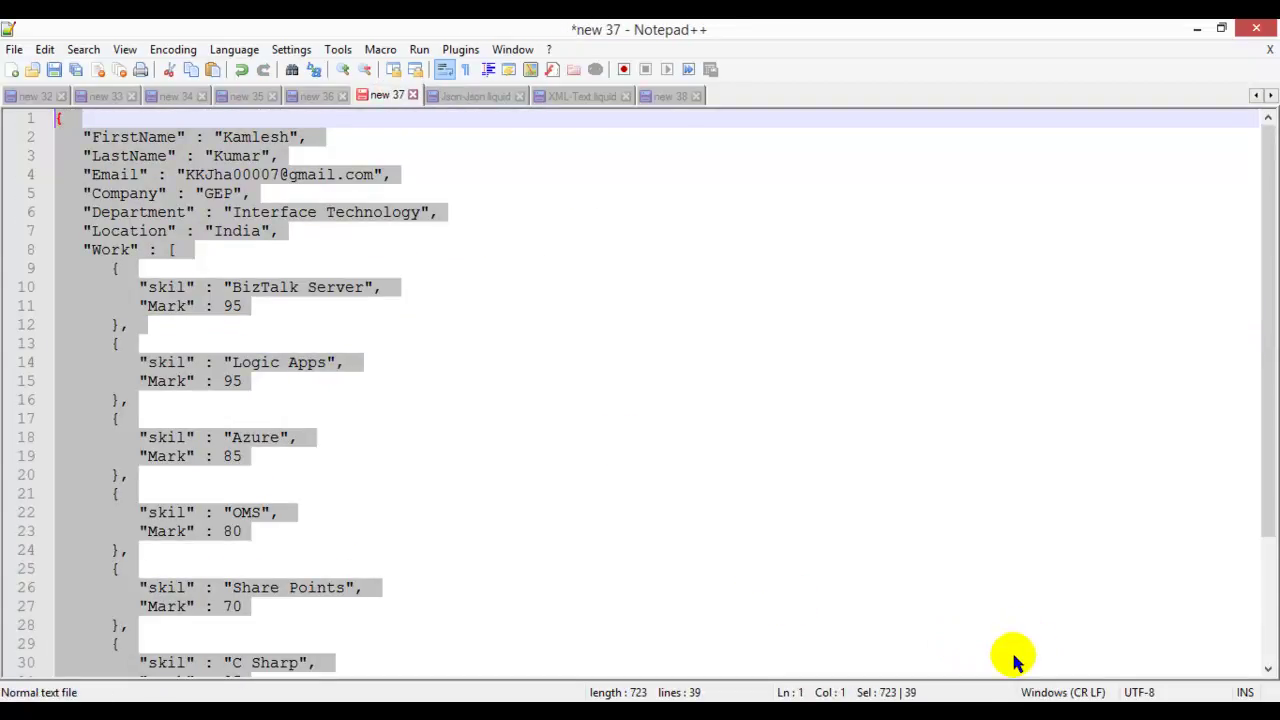
pyautogui.hotkey('alt', 'Tab')
pyautogui.scroll(3, 456, 257)
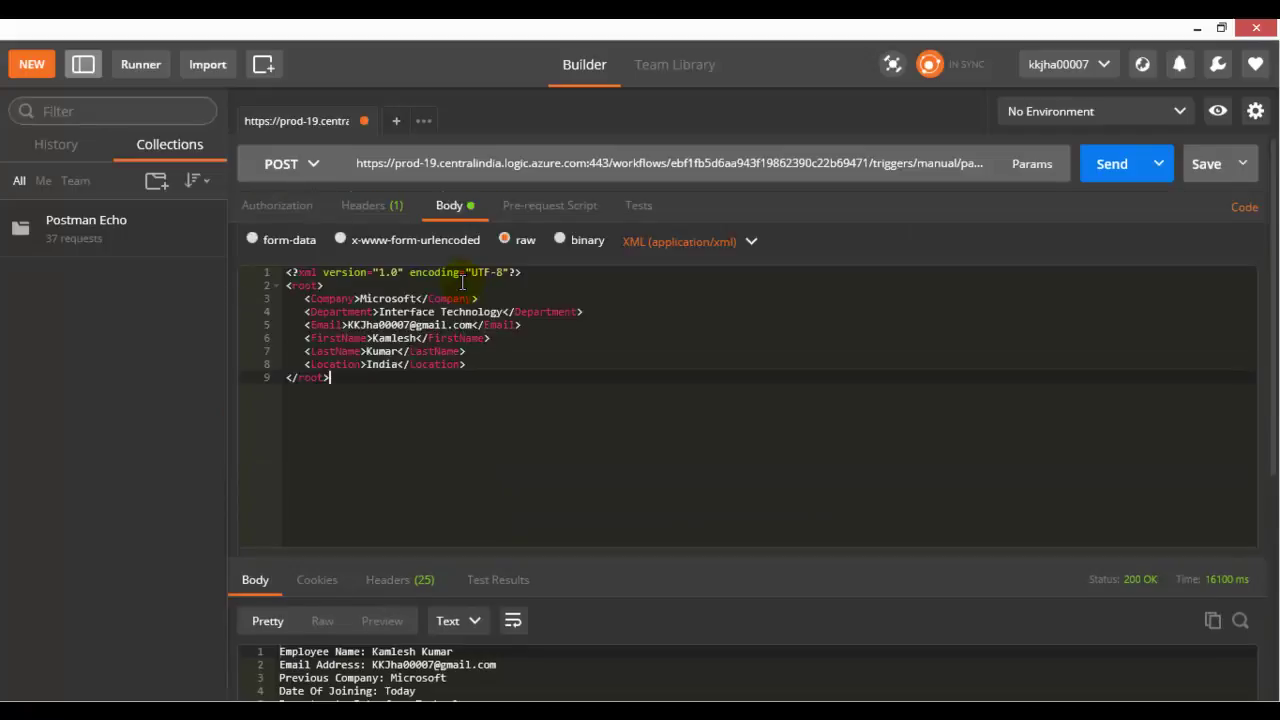
pyautogui.click(463, 390)
pyautogui.hotkey('ctrl', 'a')
pyautogui.press('Delete')
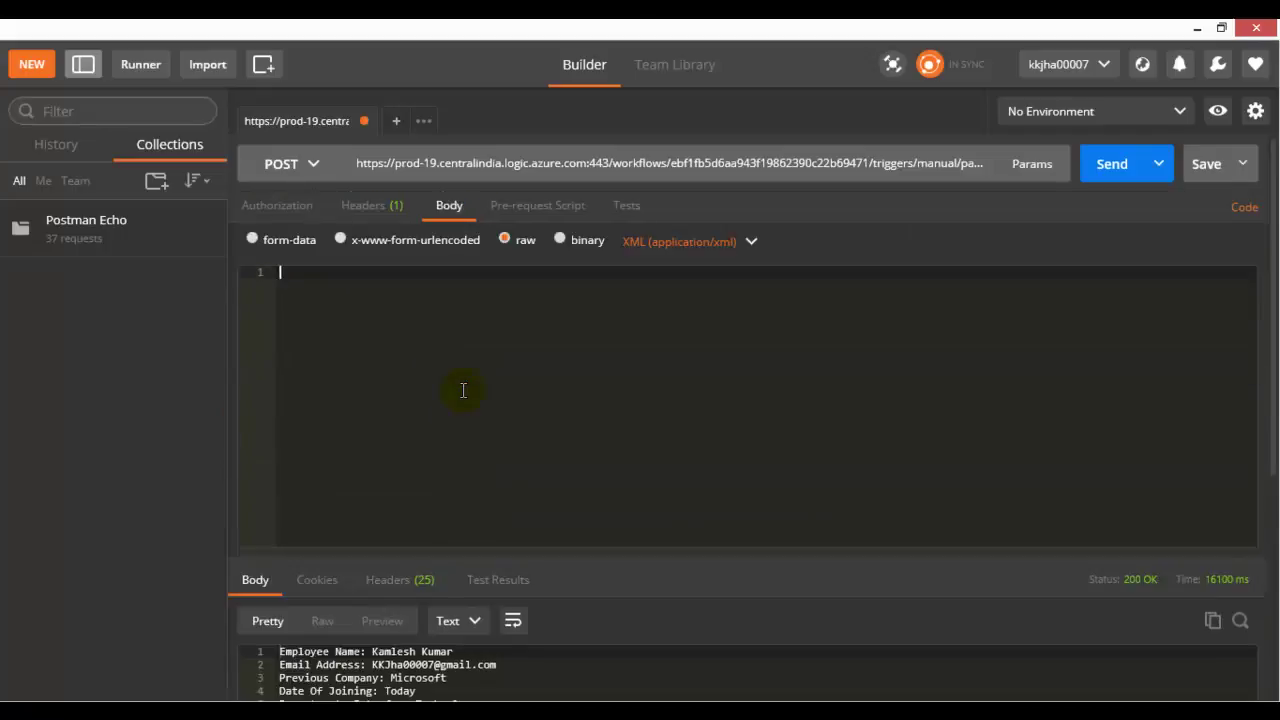
pyautogui.hotkey('ctrl', 'v')
# Set the raw body format to JSON (application/json) and send the POST request.
pyautogui.click(641, 252)
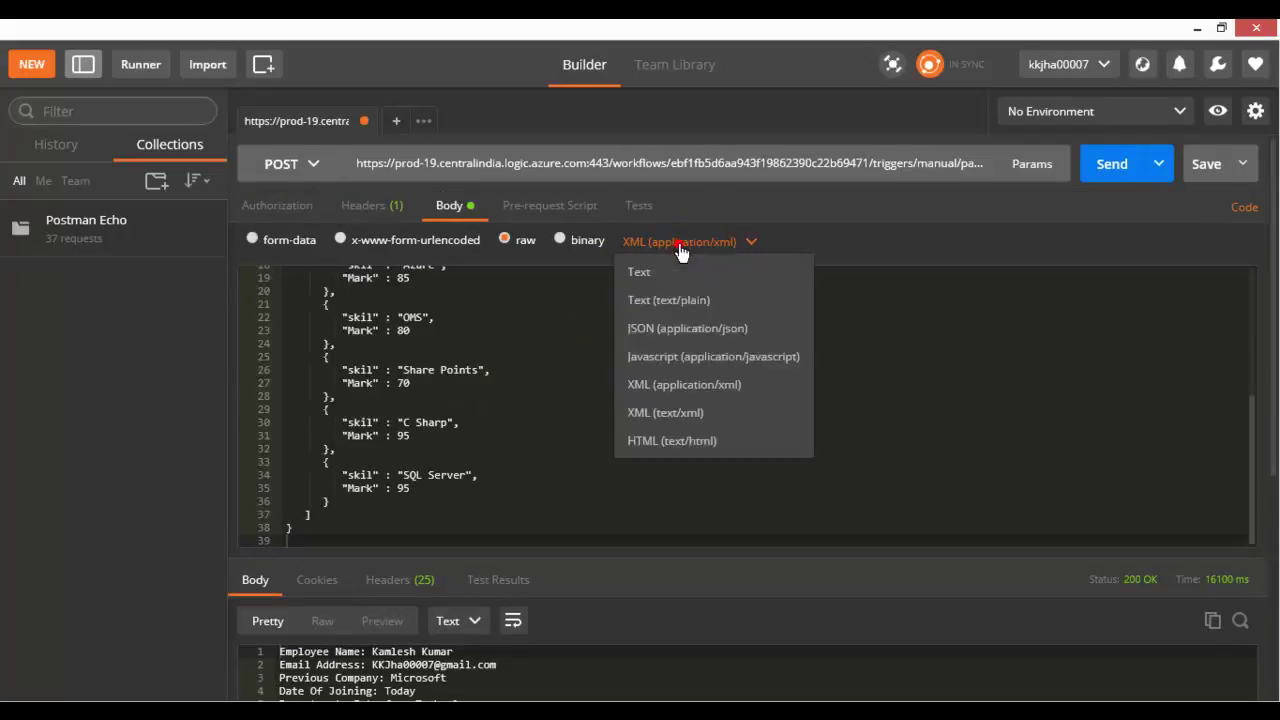
pyautogui.click(670, 322)
pyautogui.click(636, 460)
pyautogui.scroll(5, 636, 460)
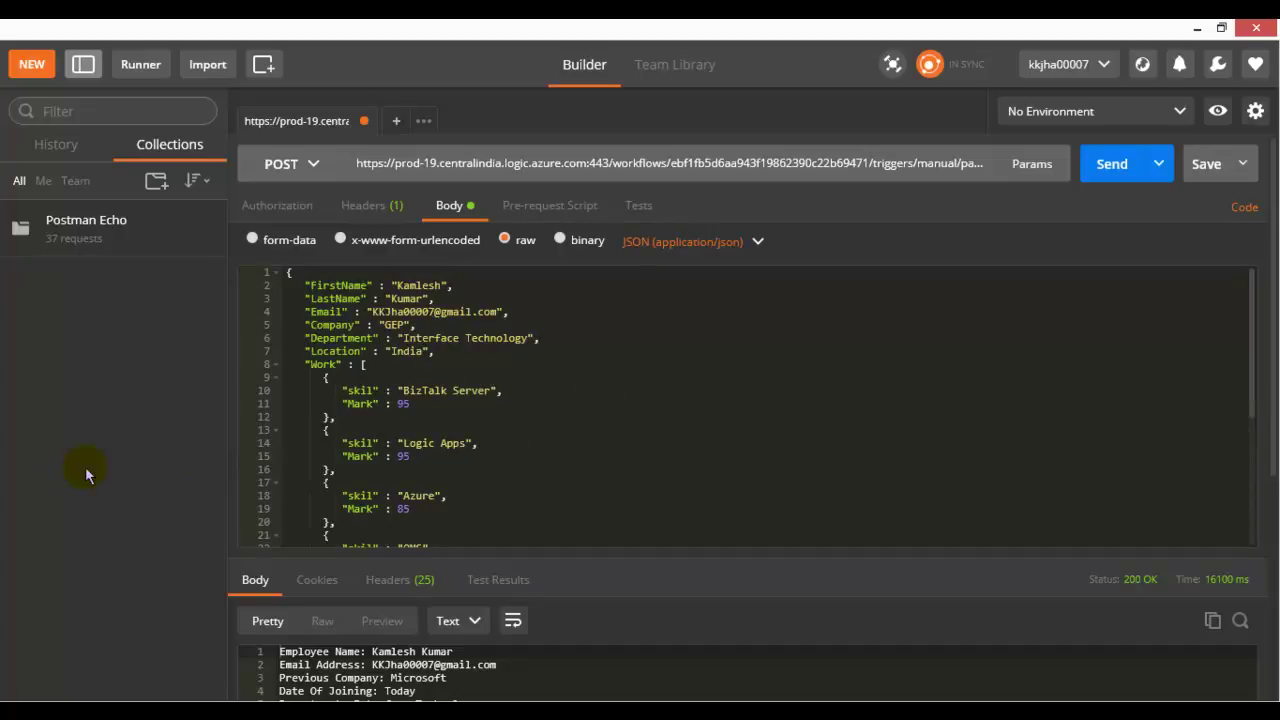
pyautogui.moveTo(1276, 403); pyautogui.dragTo(1276, 437)
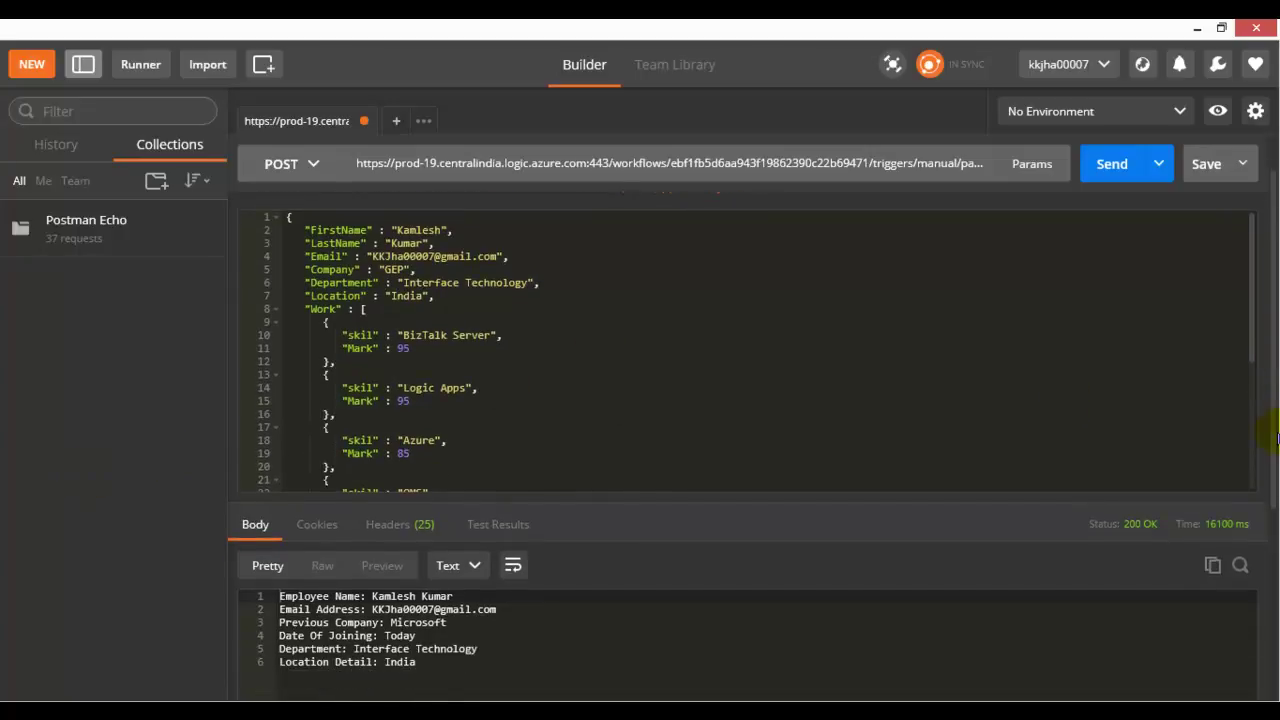
pyautogui.click(1111, 164)
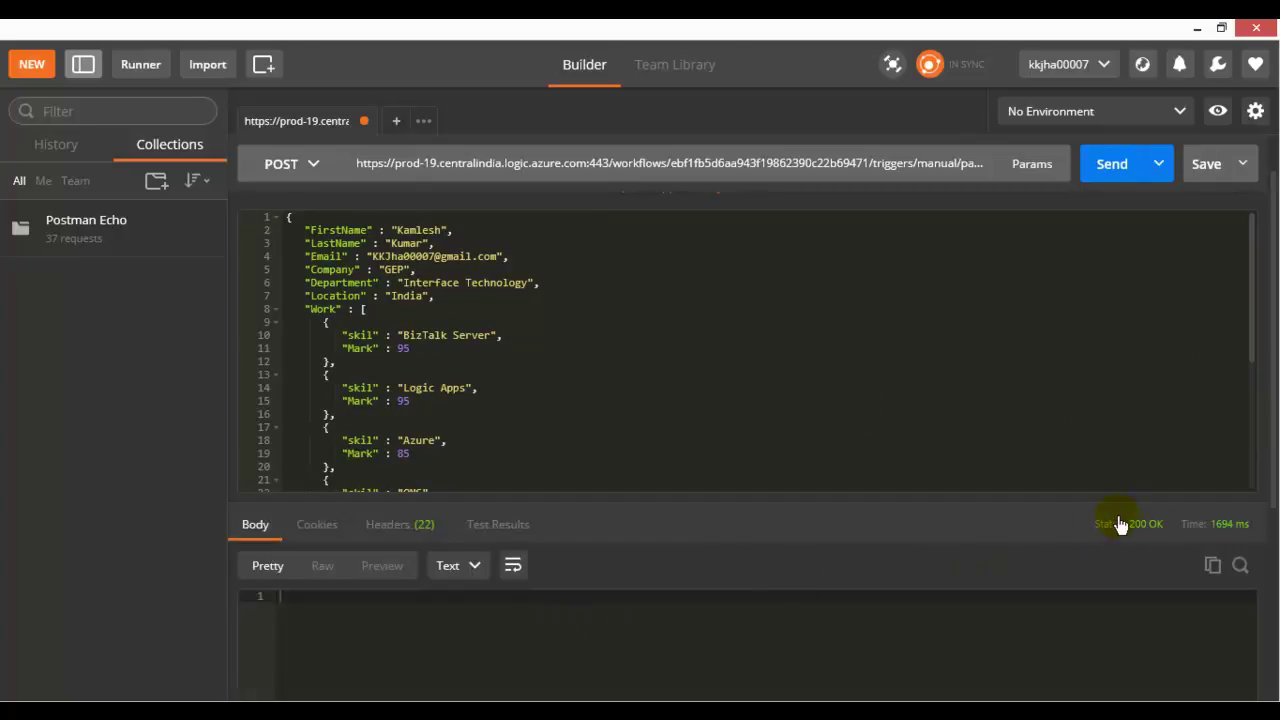
# Switch to the Azure portal, close the Logic App Designer and open the most recent run in C-SharpDemo1's runs history.
pyautogui.hotkey('alt', 'Tab')
pyautogui.hotkey('alt', 'Tab')
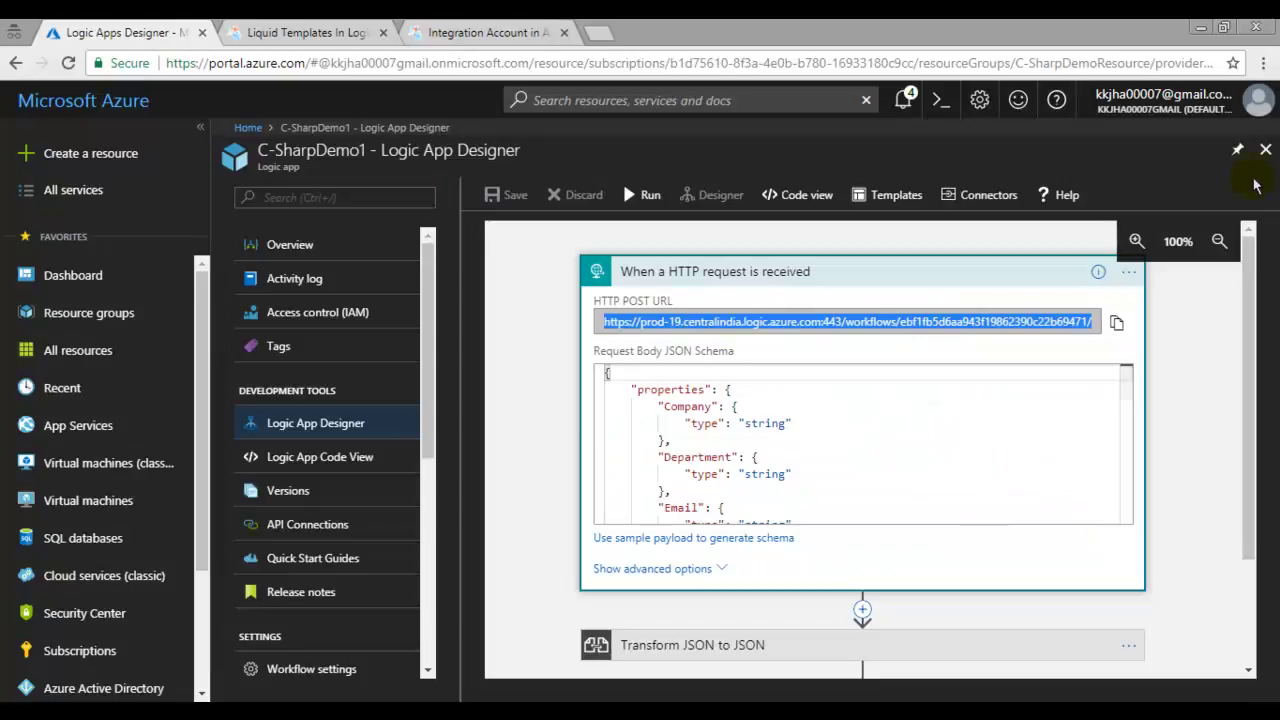
pyautogui.click(1265, 149)
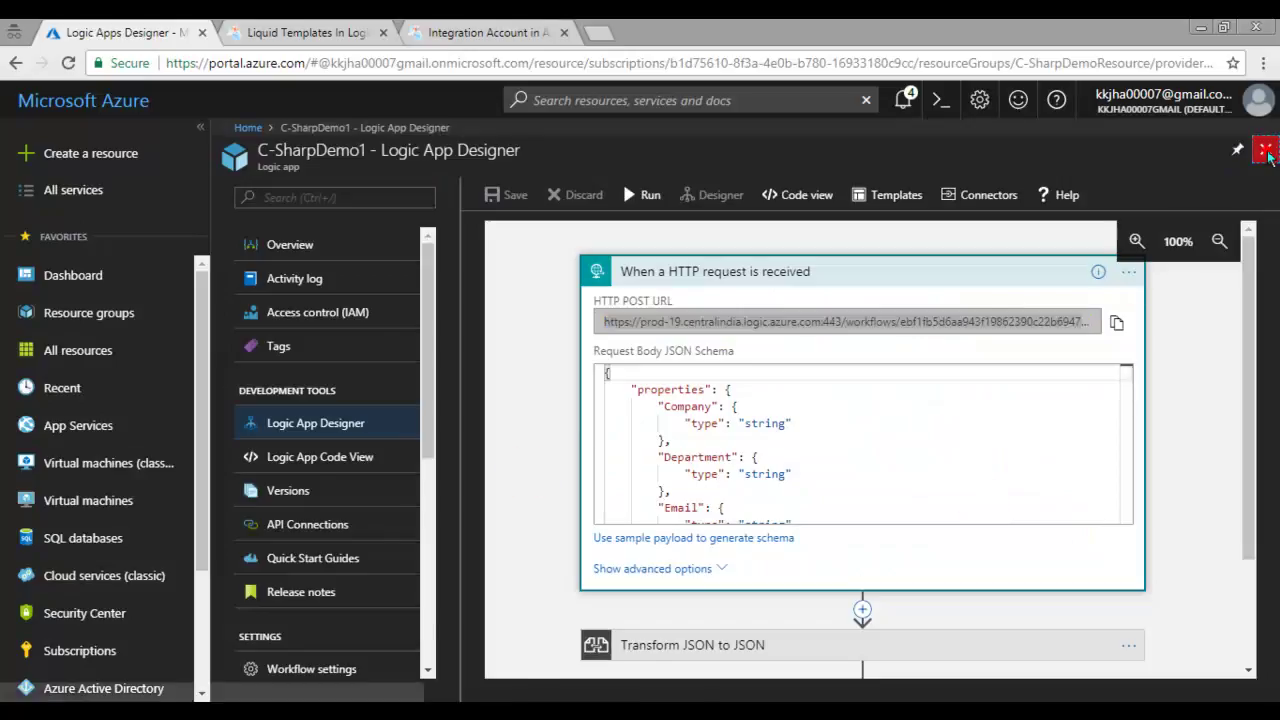
pyautogui.click(330, 243)
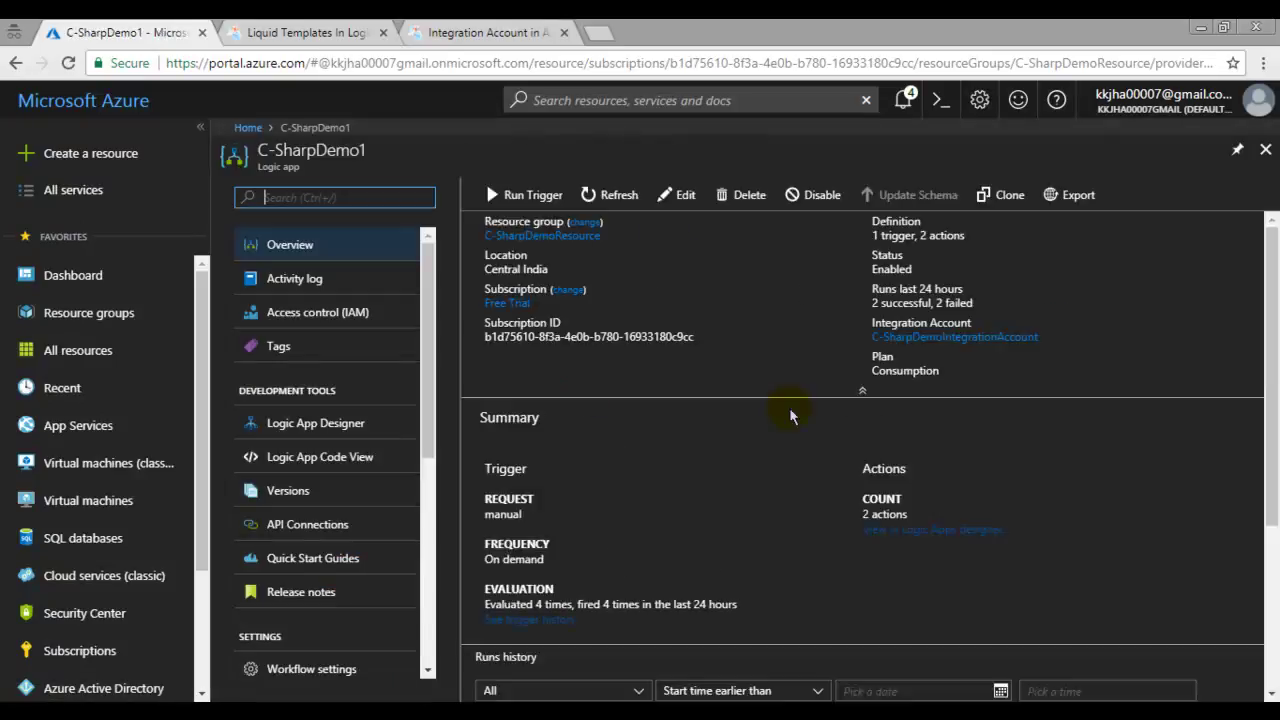
pyautogui.scroll(-3, 697, 461)
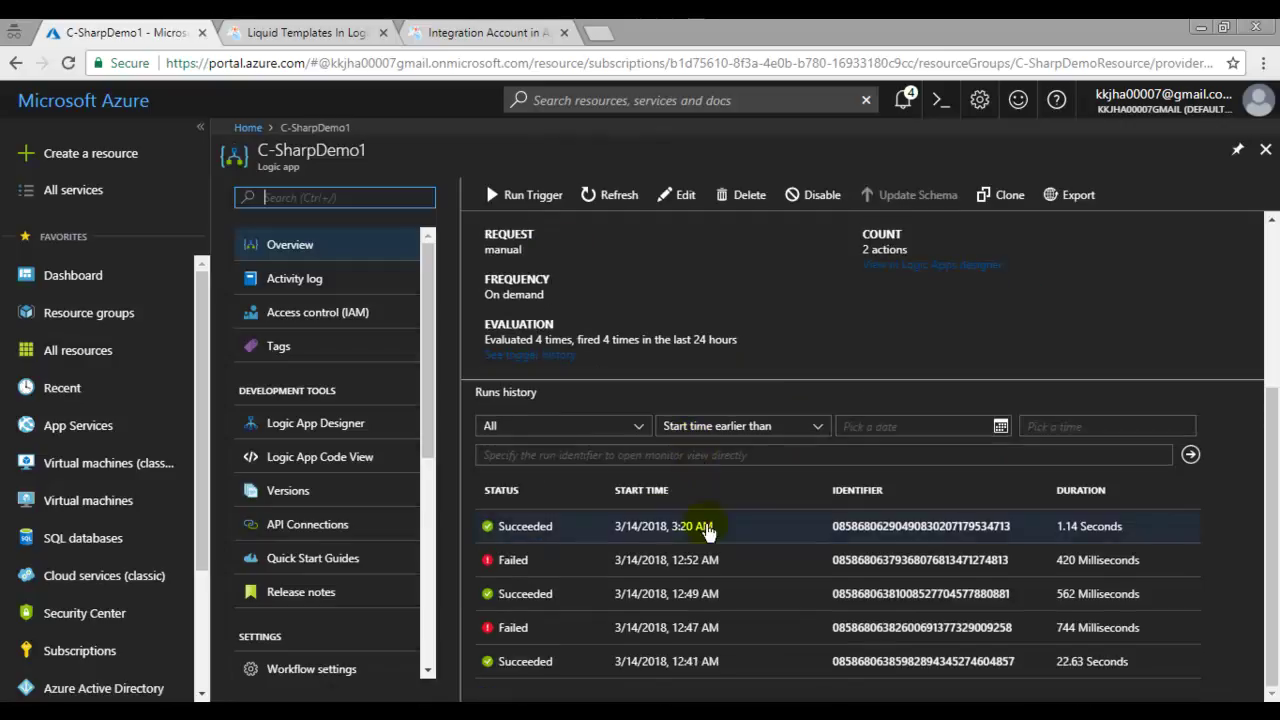
pyautogui.click(545, 530)
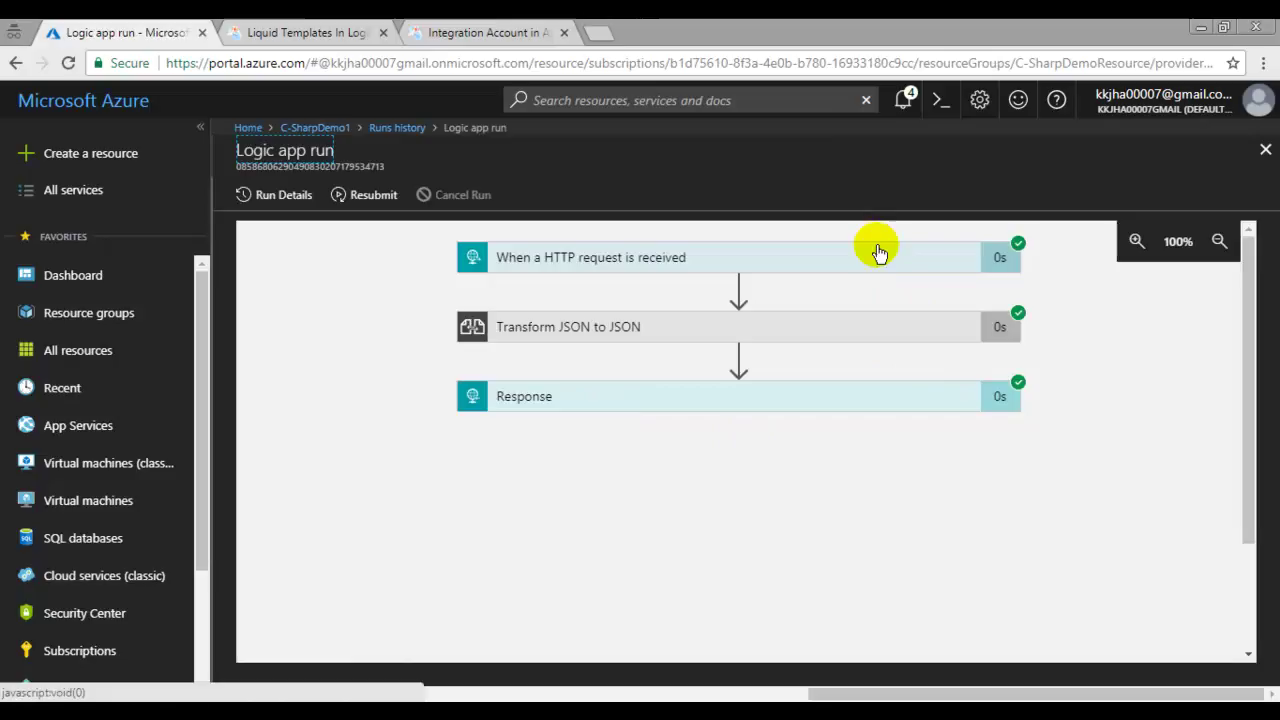
# Expand the Transform JSON to JSON action in the run and examine its inputs and the mapped fields in its output body.
pyautogui.click(869, 336)
pyautogui.scroll(-3, 690, 470)
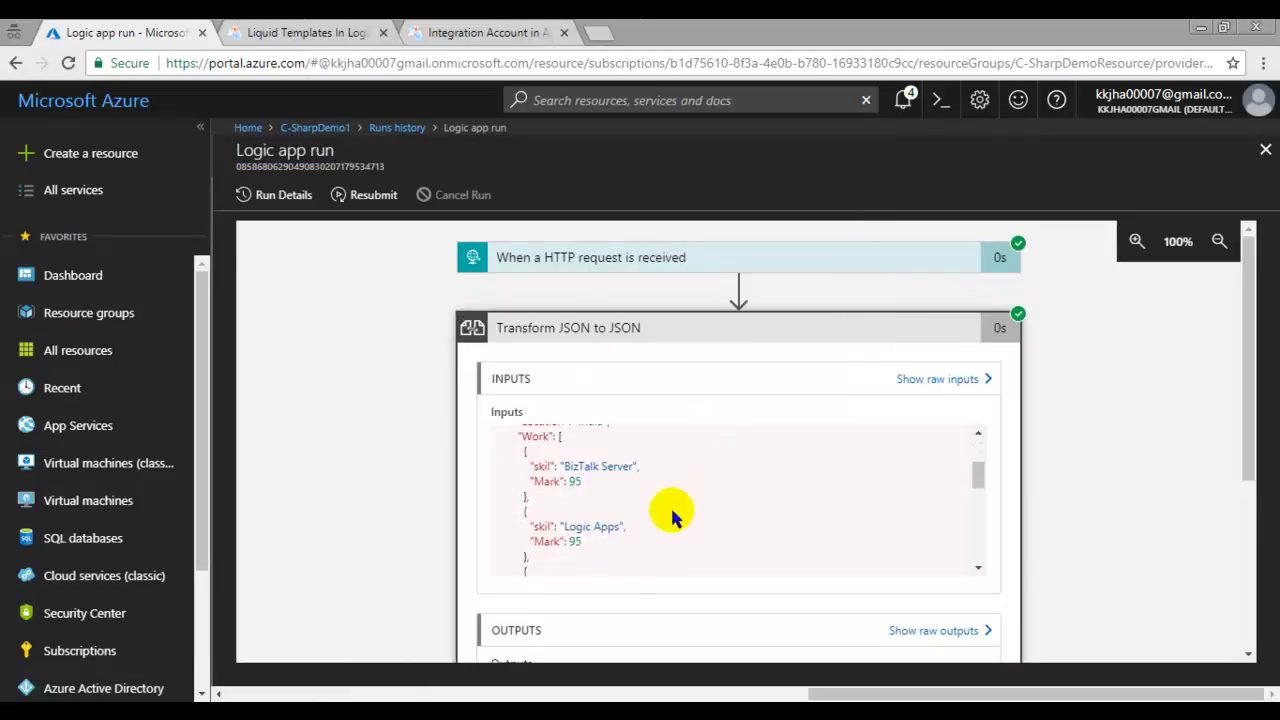
pyautogui.scroll(-3, 400, 490)
pyautogui.scroll(-5, 744, 523)
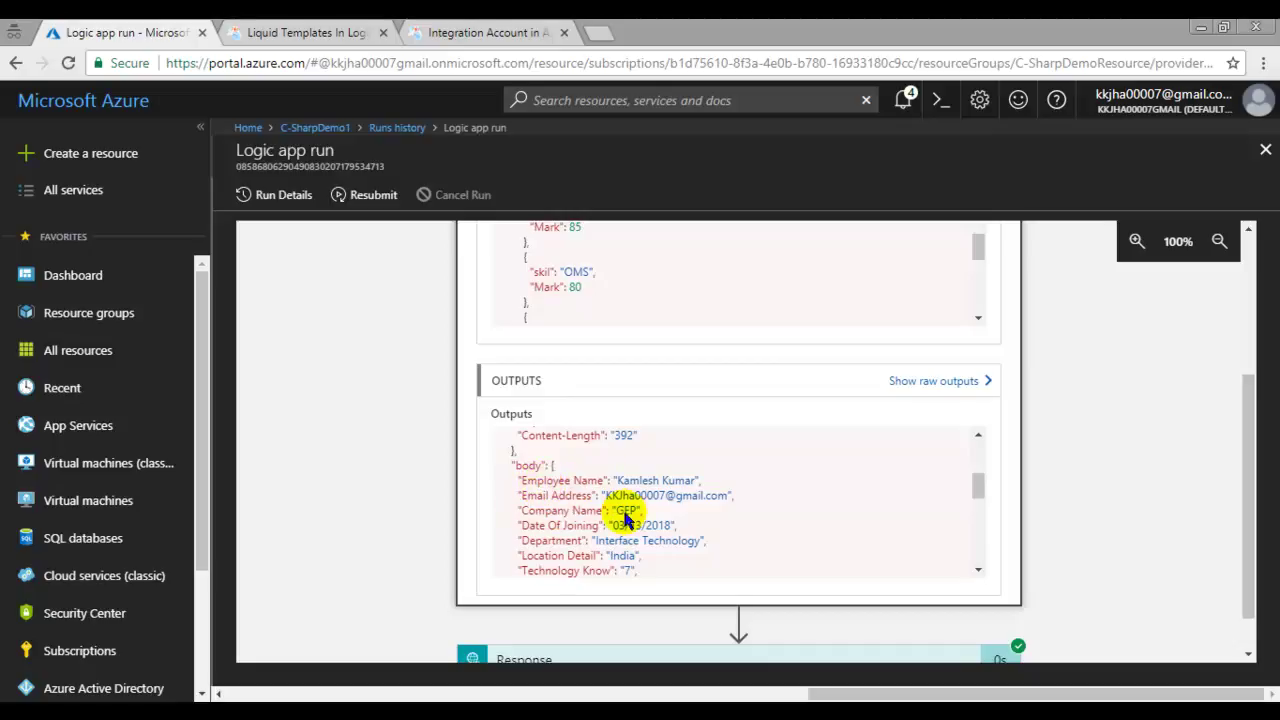
pyautogui.scroll(-2, 553, 513)
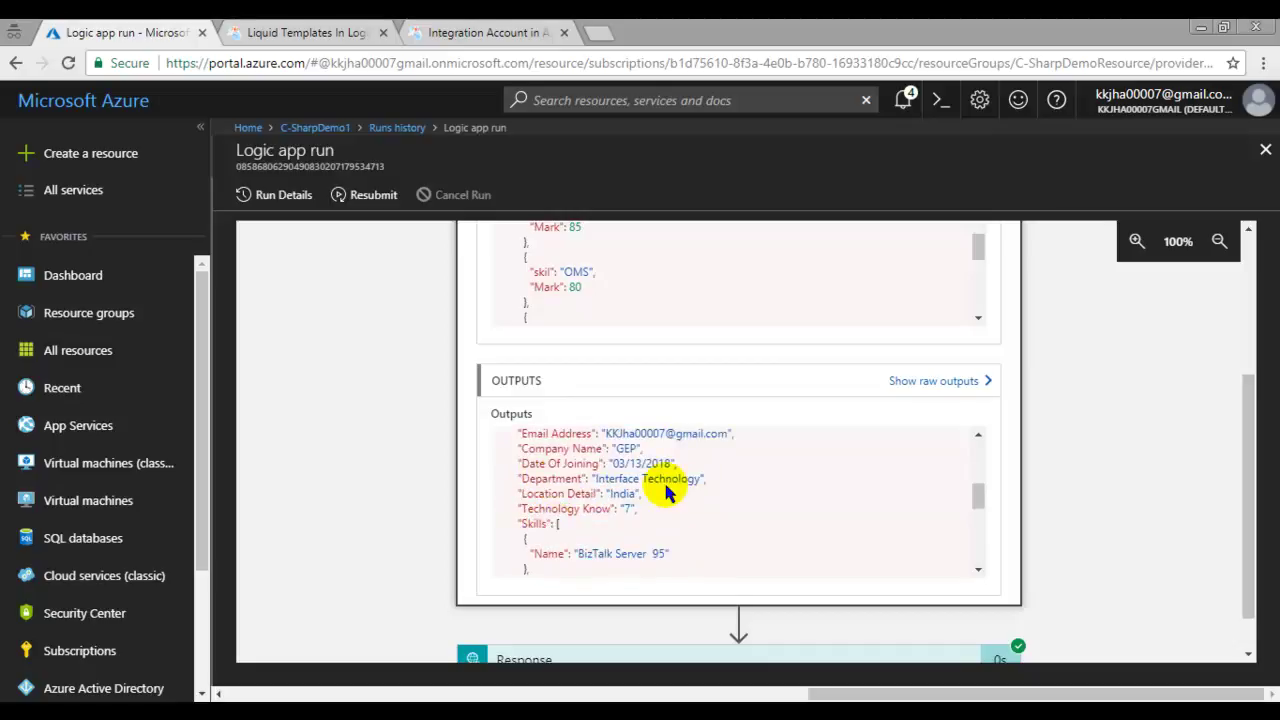
# Examine the Technology Know value and the whole Skills array in the transformation's output.
pyautogui.moveTo(545, 493); pyautogui.dragTo(638, 515)
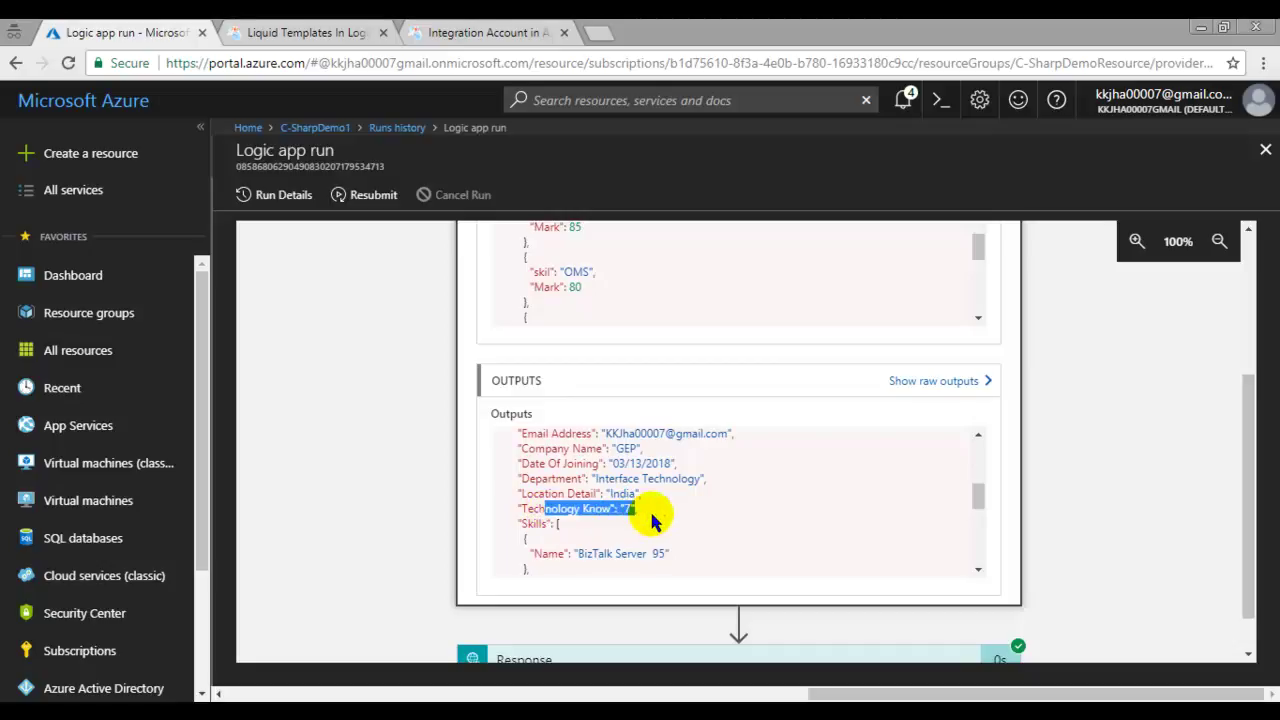
pyautogui.click(651, 510)
pyautogui.scroll(-2, 600, 500)
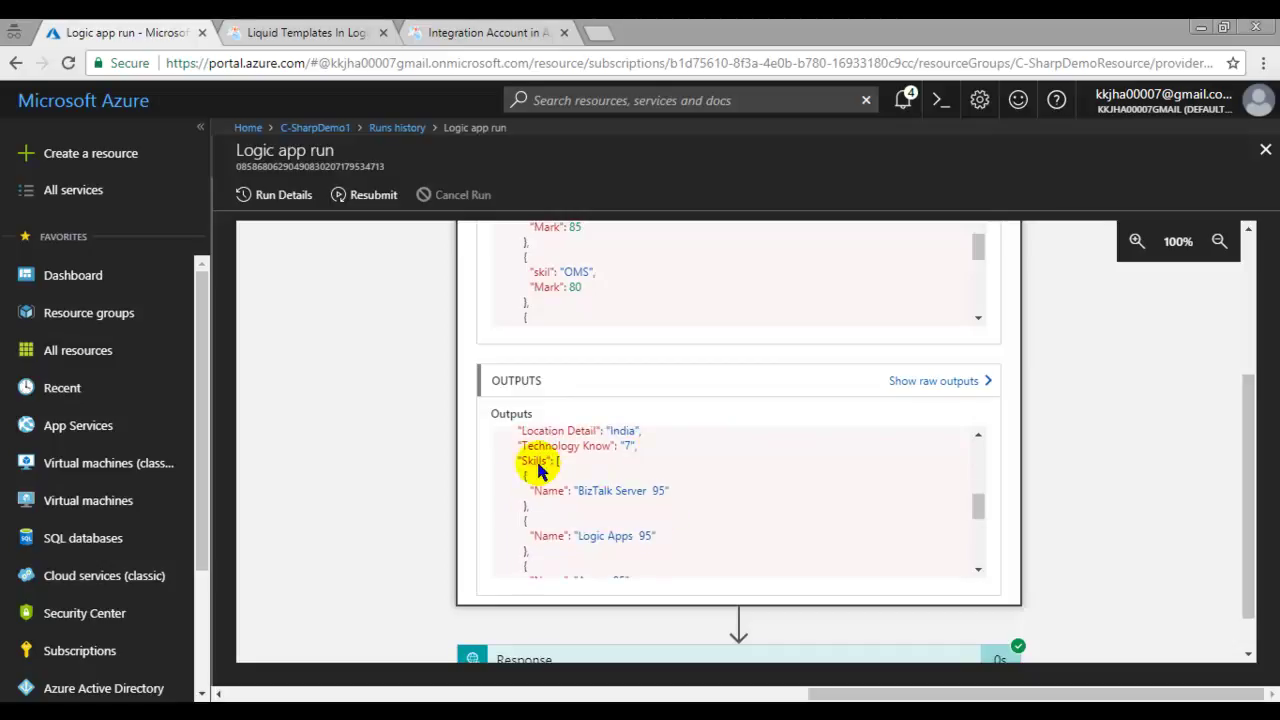
pyautogui.moveTo(532, 456); pyautogui.dragTo(653, 518)
pyautogui.scroll(-1, 704, 544)
pyautogui.scroll(-5, 705, 556)
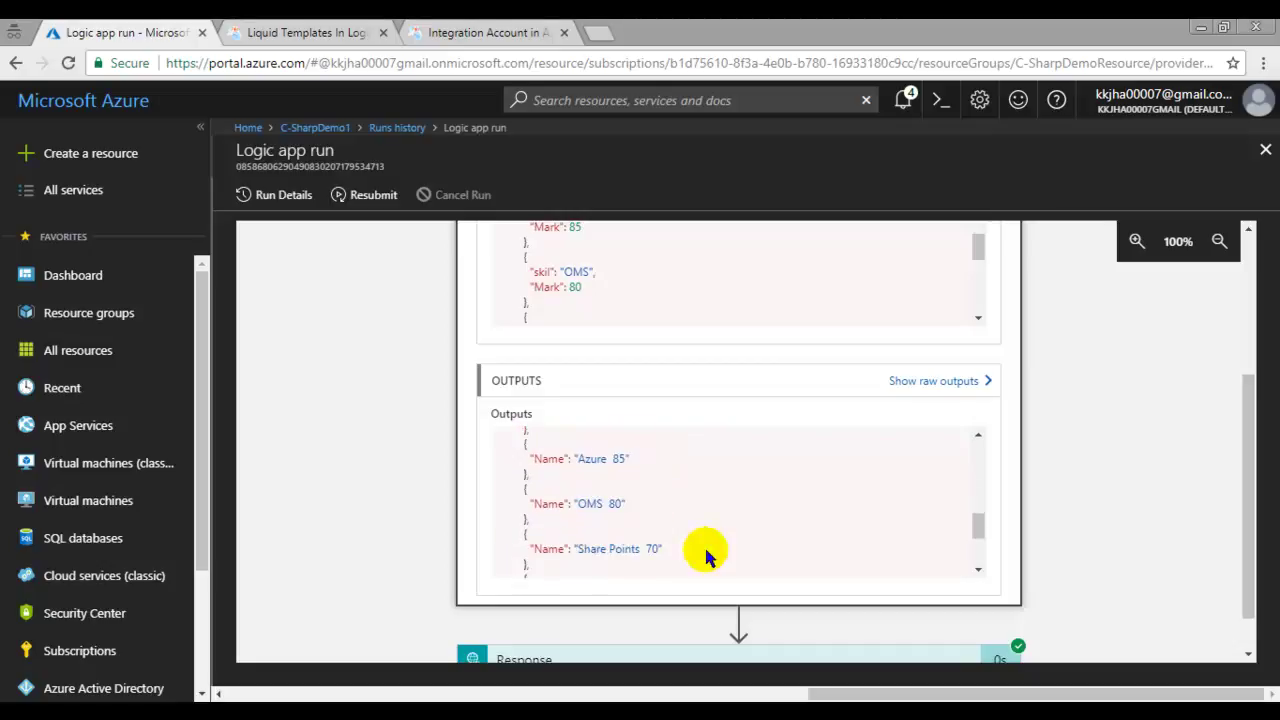
pyautogui.scroll(-1, 880, 475)
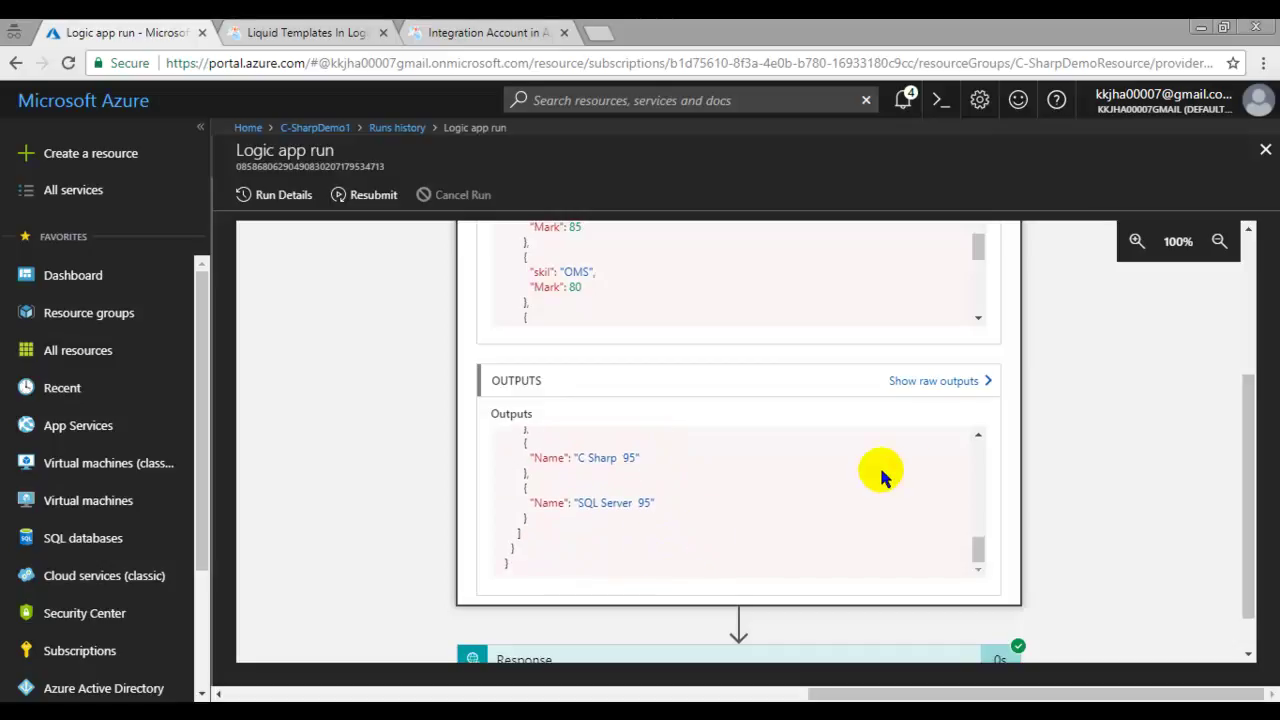
# Expand the Response action, check its input and output status codes, and return to the transformation's outputs.
pyautogui.scroll(-1, 409, 571)
pyautogui.click(660, 611)
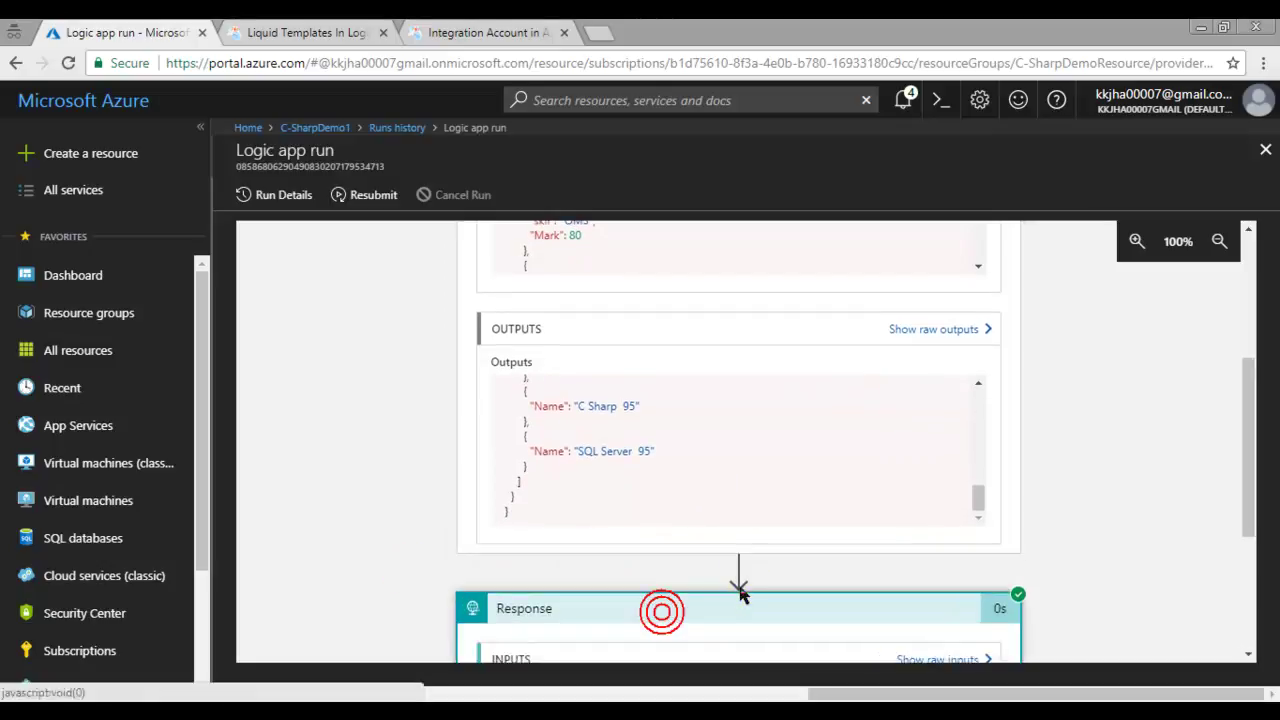
pyautogui.scroll(-2, 698, 575)
pyautogui.scroll(-1, 562, 547)
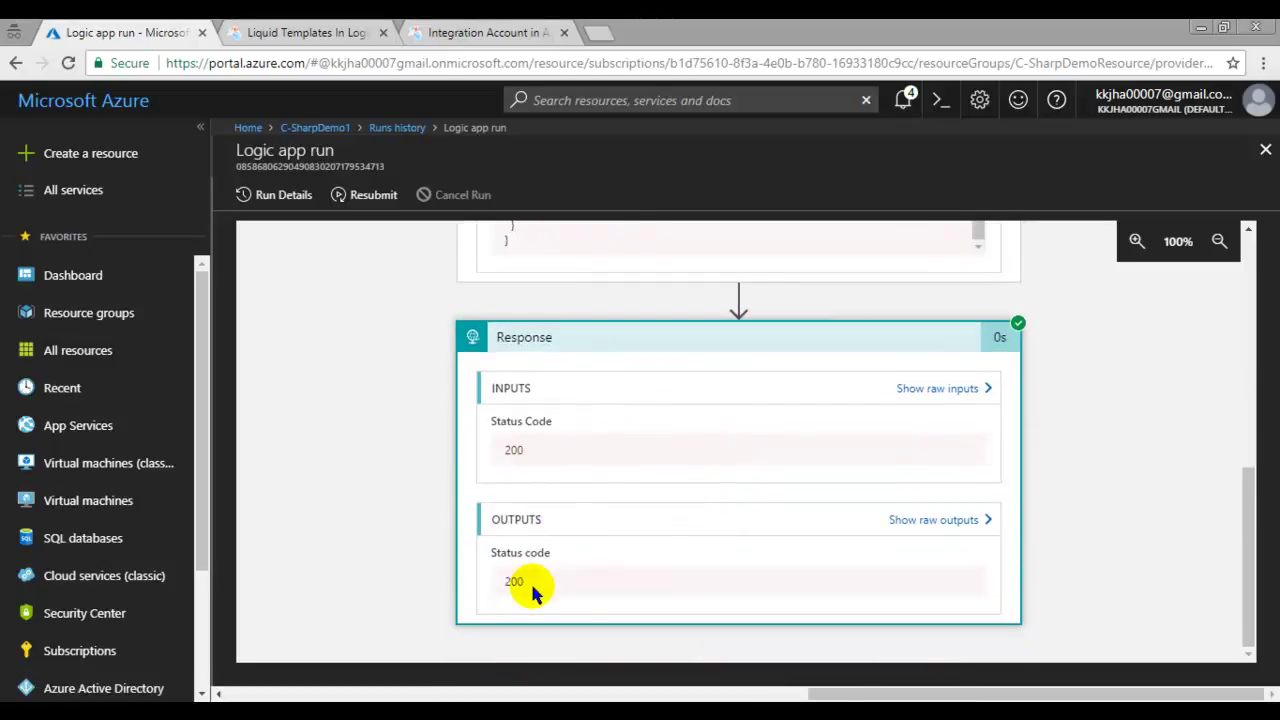
pyautogui.scroll(4, 571, 572)
pyautogui.scroll(10, 568, 562)
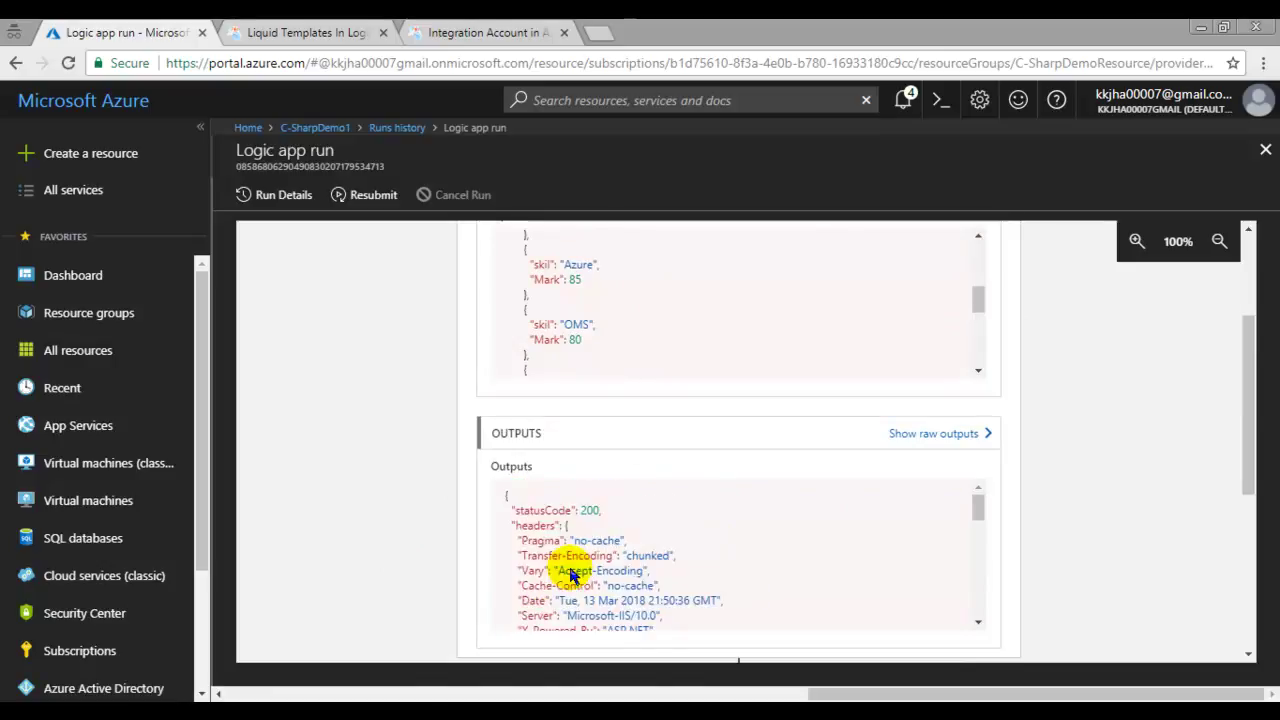